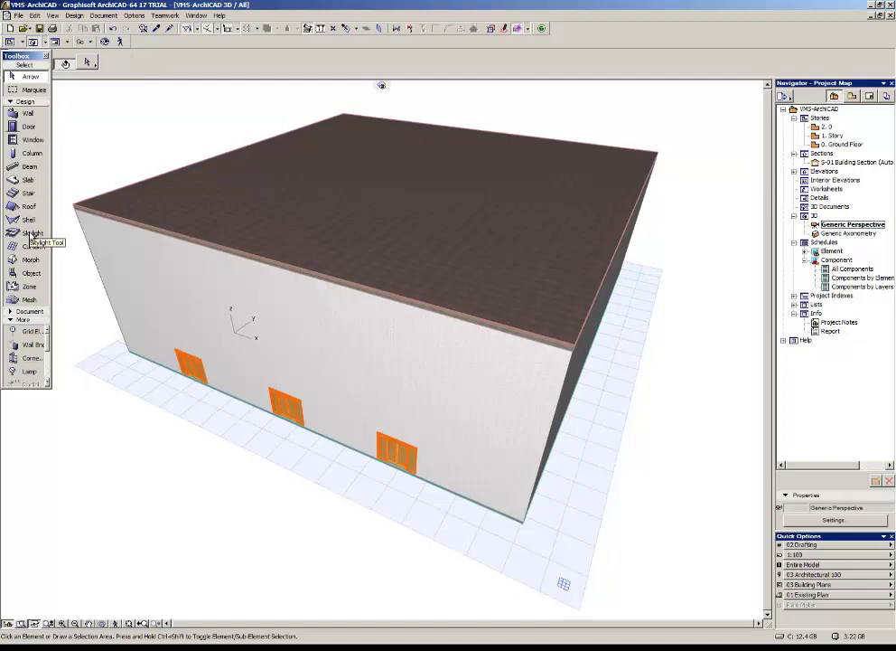
# - Open the Skylight tool's default settings and browse the skylight types in ArchiCAD Library 17
pyautogui.click(32, 234)
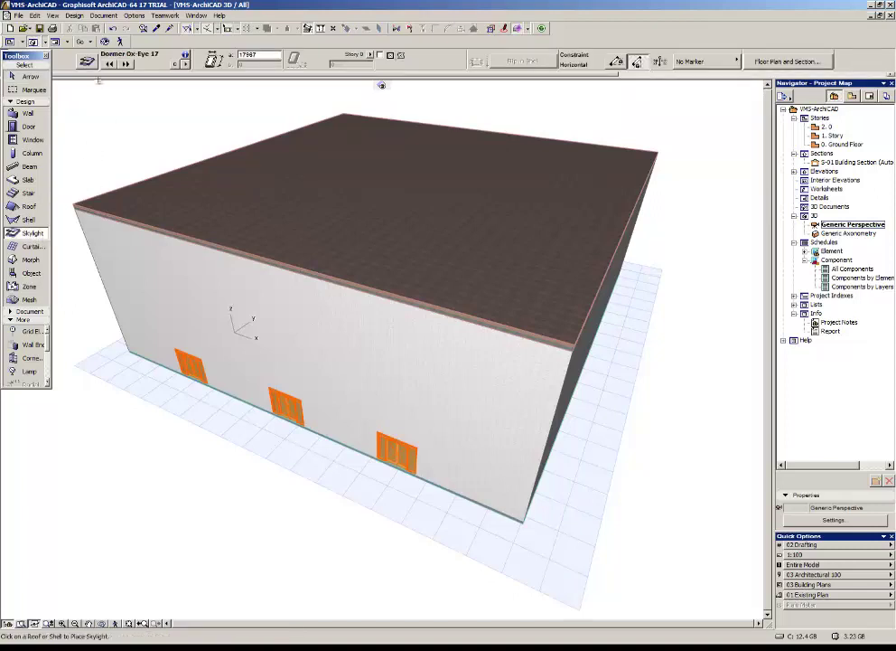
pyautogui.click(88, 60)
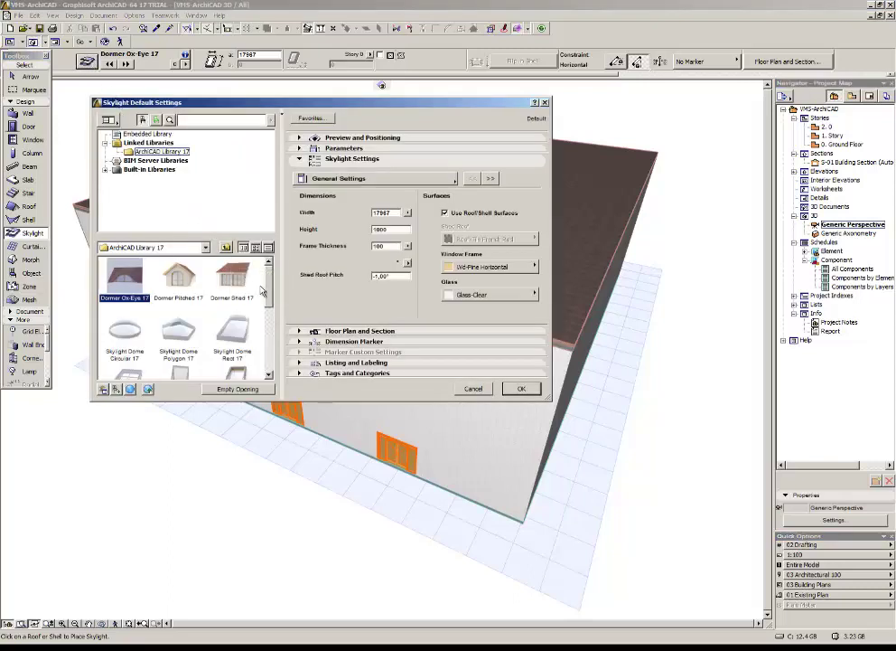
pyautogui.scroll(-1, 265, 307)
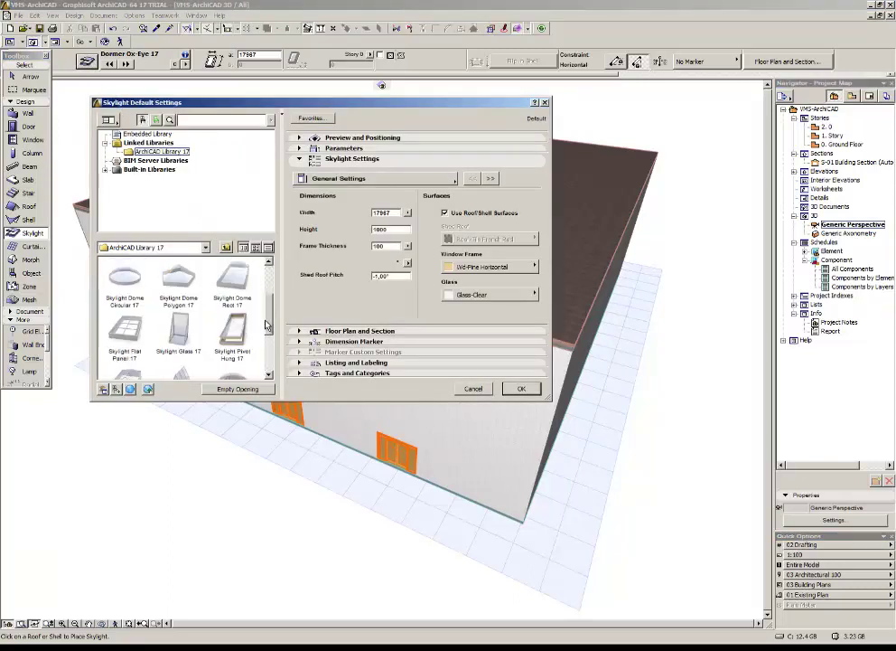
pyautogui.moveTo(267, 325); pyautogui.dragTo(270, 291)
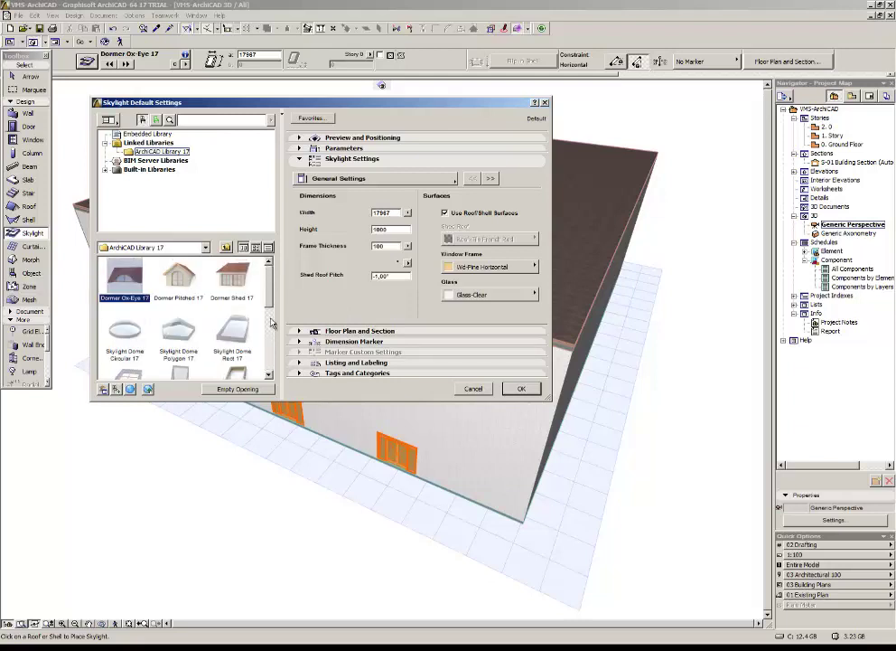
# - Add the library file VELUX_Lights_BIM_2013_INT_1203.lib.lcf from the Archicad folder to the project's linked libraries
pyautogui.click(104, 391)
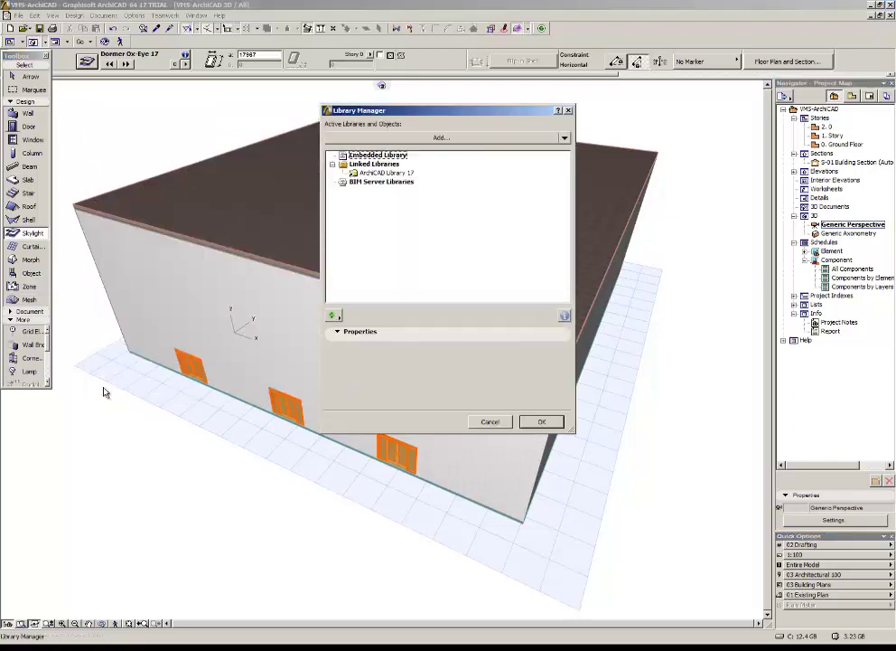
pyautogui.click(452, 136)
pyautogui.click(427, 162)
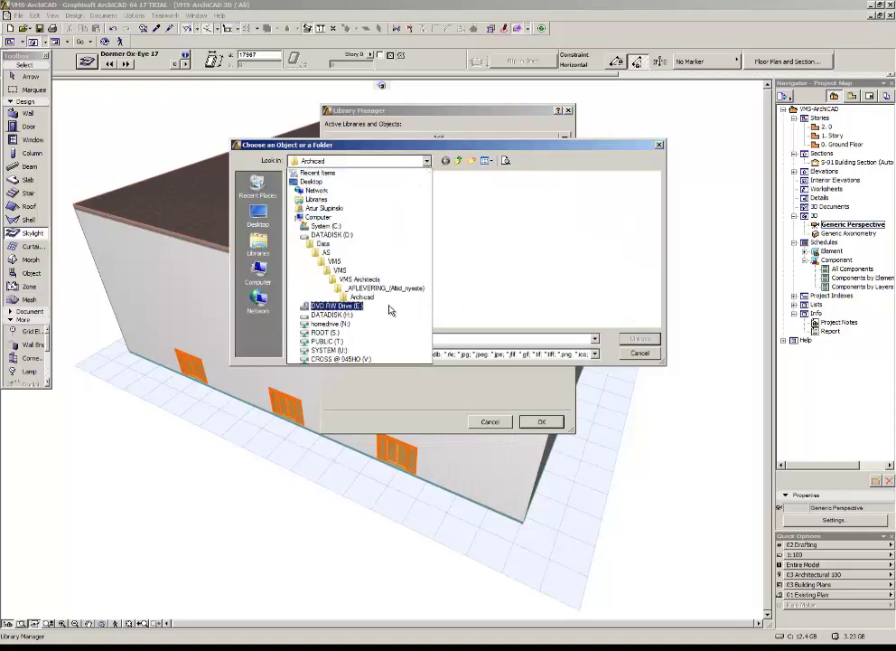
pyautogui.click(343, 297)
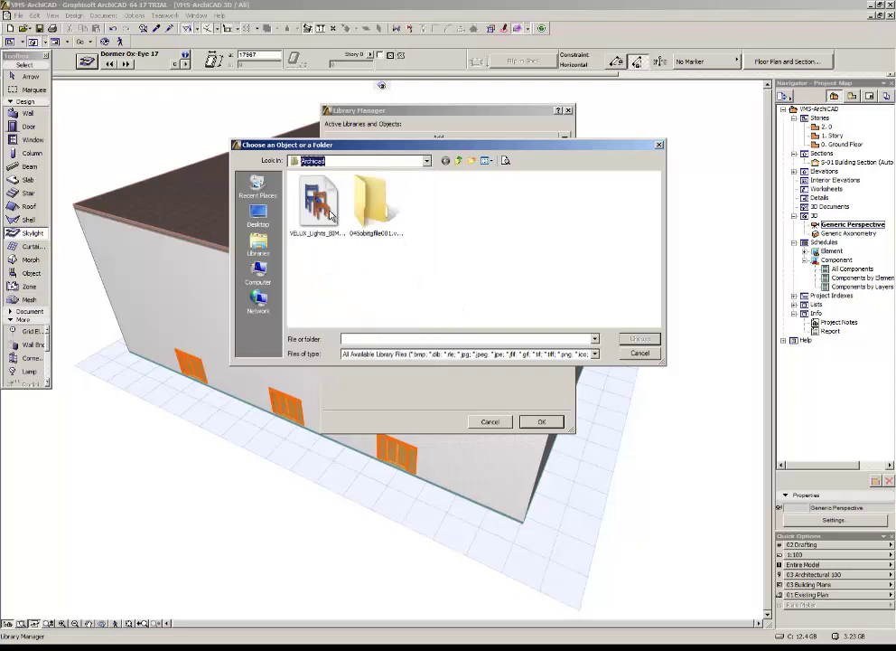
pyautogui.click(328, 214)
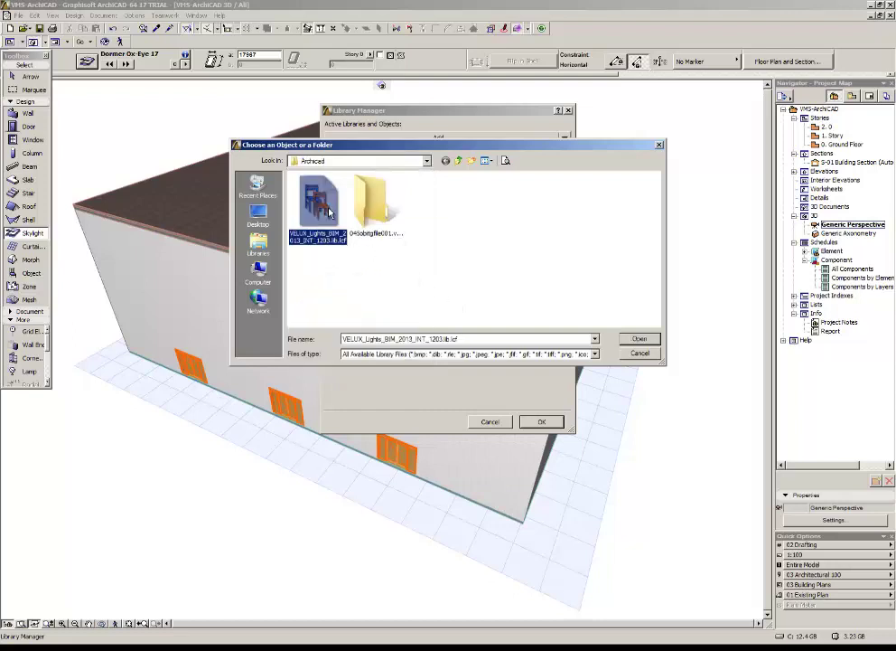
pyautogui.click(639, 339)
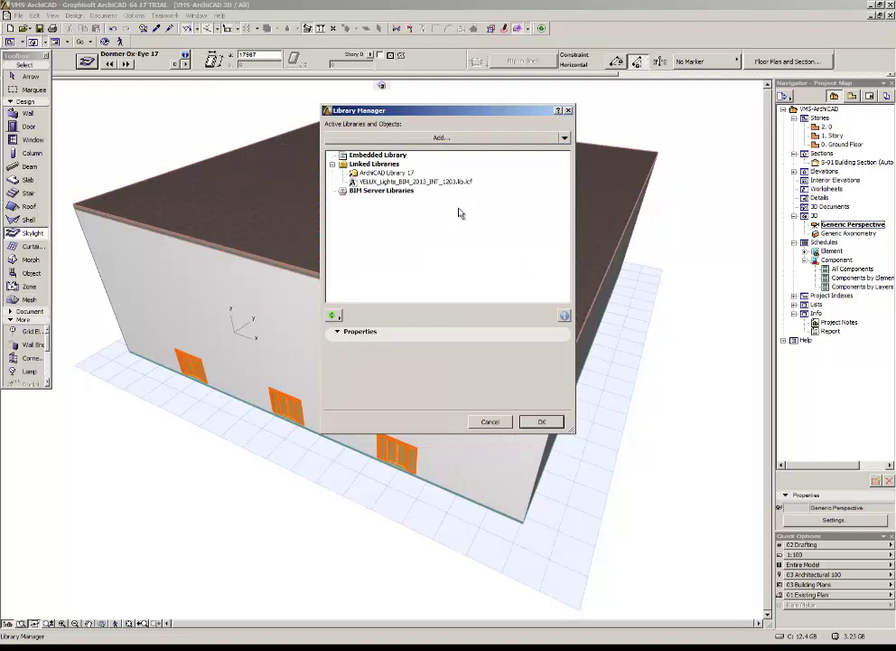
pyautogui.click(538, 421)
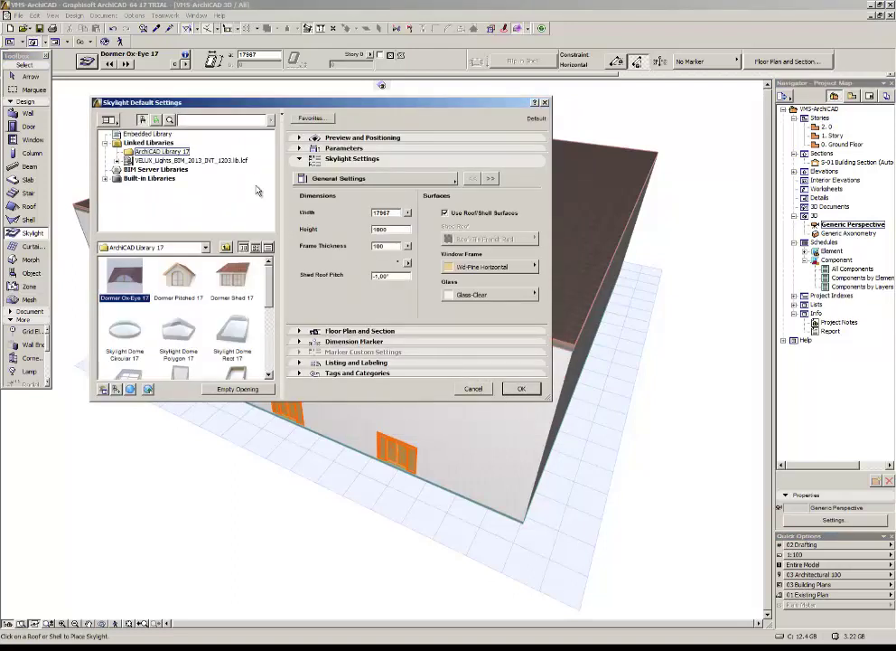
# - Choose VELUX_Atrium_Ridgelight from the VELUX_Lights_BIM_2013_INT.lib folder as the skylight type
pyautogui.click(190, 160)
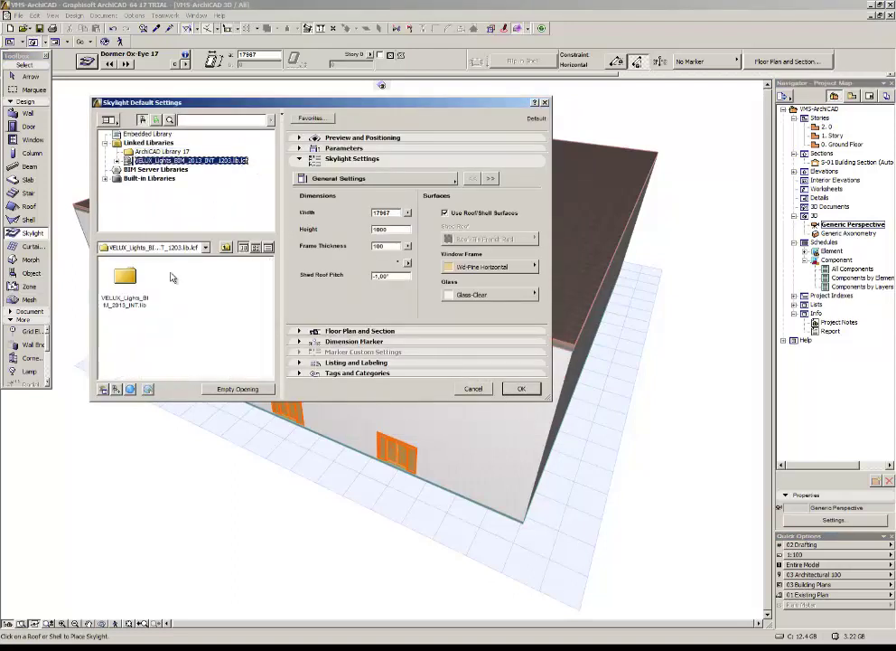
pyautogui.doubleClick(125, 282)
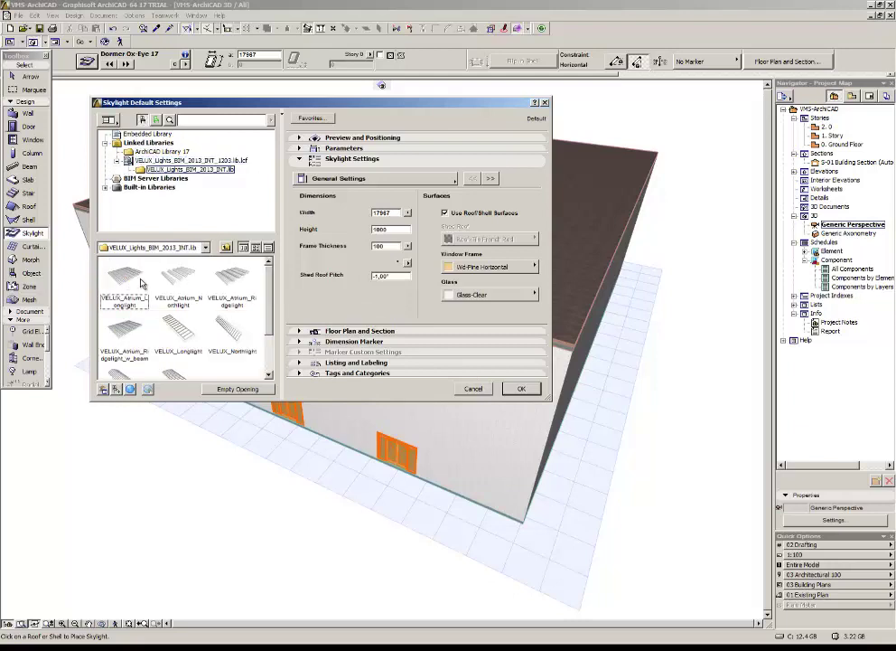
pyautogui.click(233, 279)
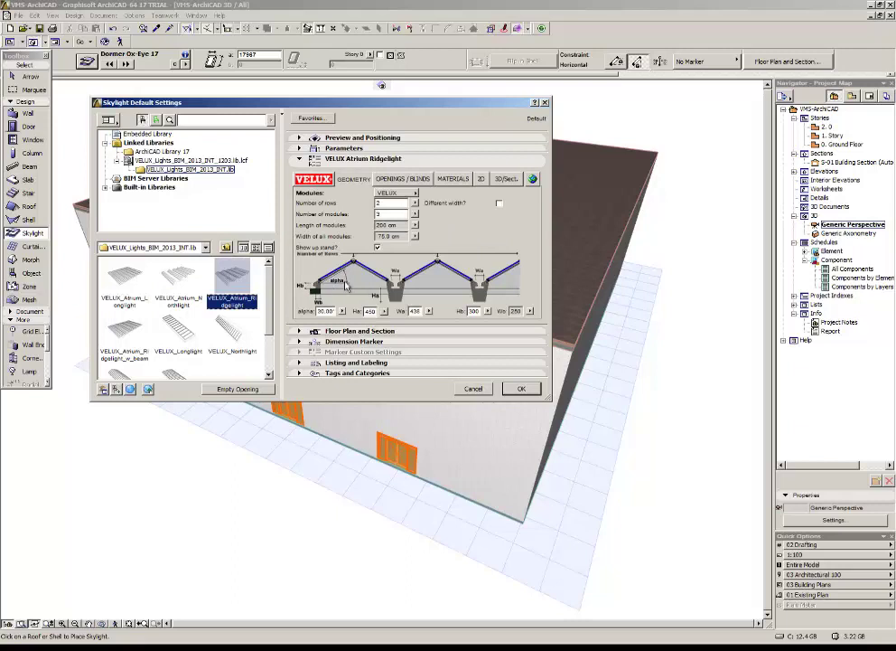
# - Set the ridgelight geometry to 4 rows with 24 modules
pyautogui.click(416, 204)
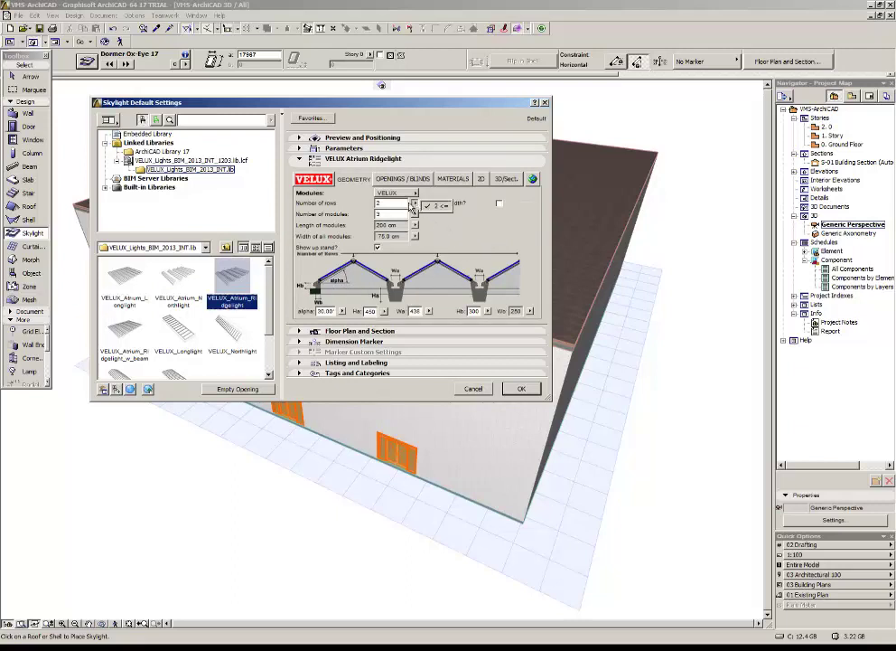
pyautogui.click(395, 204)
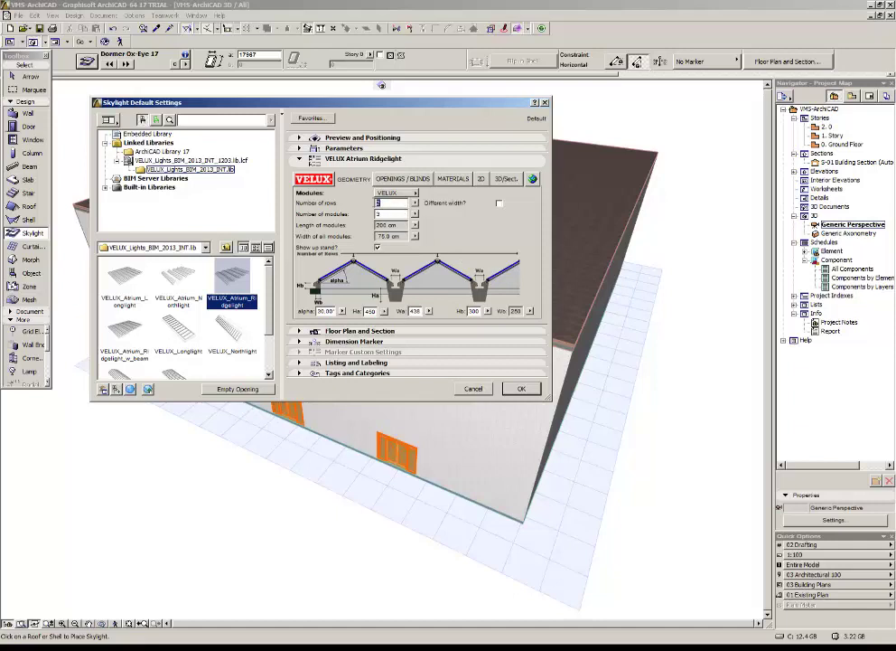
pyautogui.click(389, 214)
pyautogui.click(395, 217)
pyautogui.write('44')
# - Set the ridgelight's Ha dimension to 400 and accept the skylight settings
pyautogui.click(416, 226)
pyautogui.click(416, 227)
pyautogui.click(416, 237)
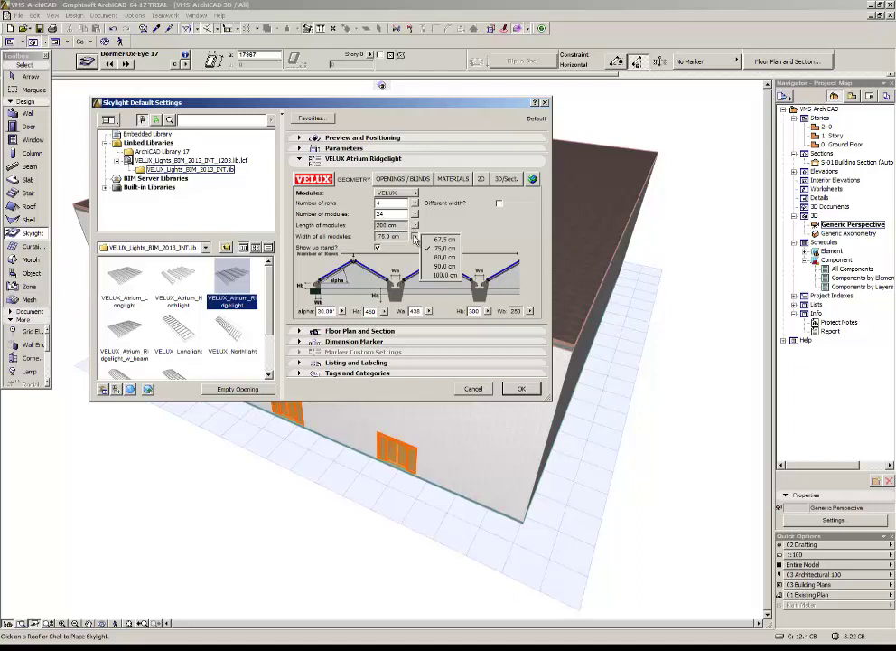
pyautogui.click(415, 236)
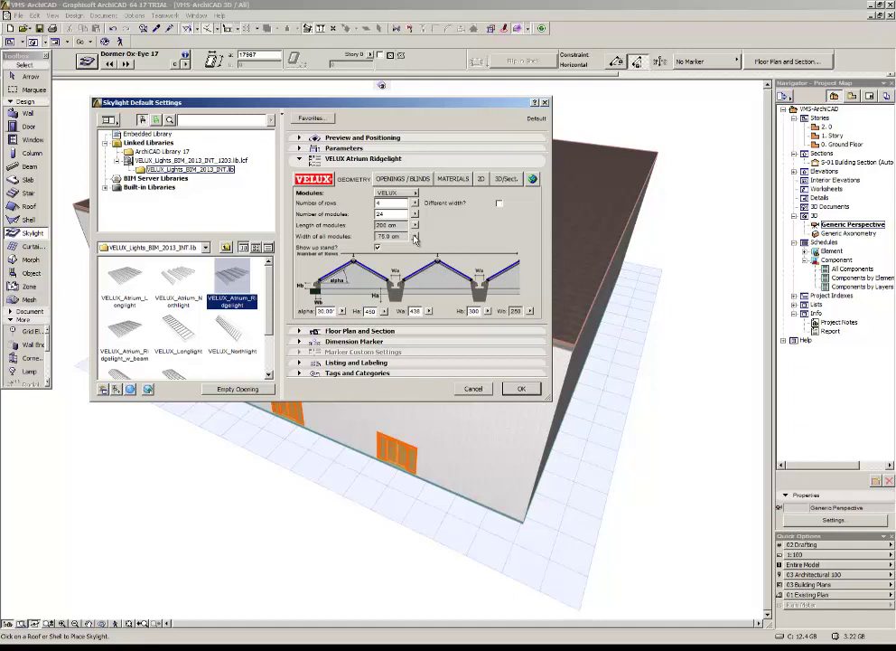
pyautogui.click(385, 311)
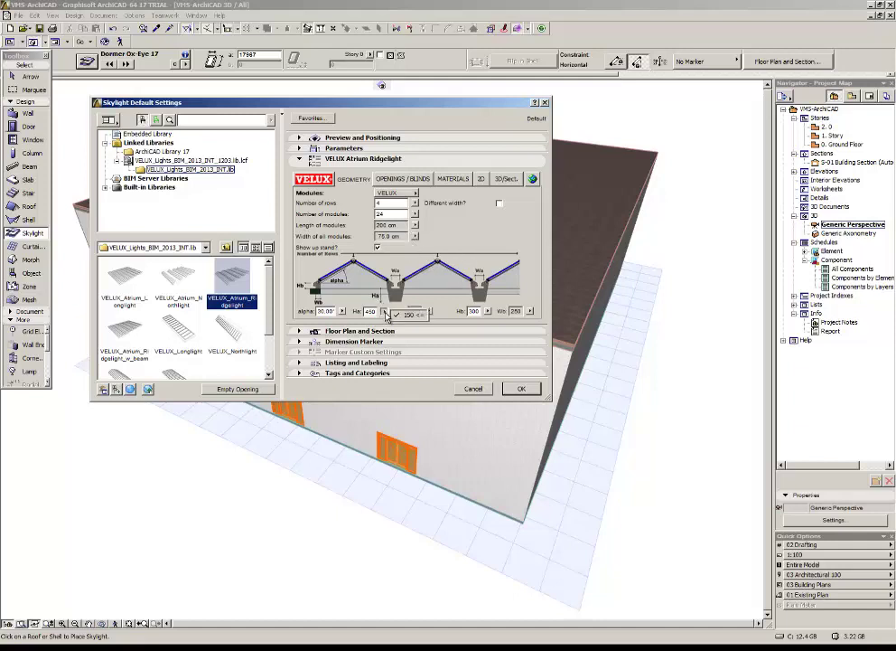
pyautogui.click(384, 311)
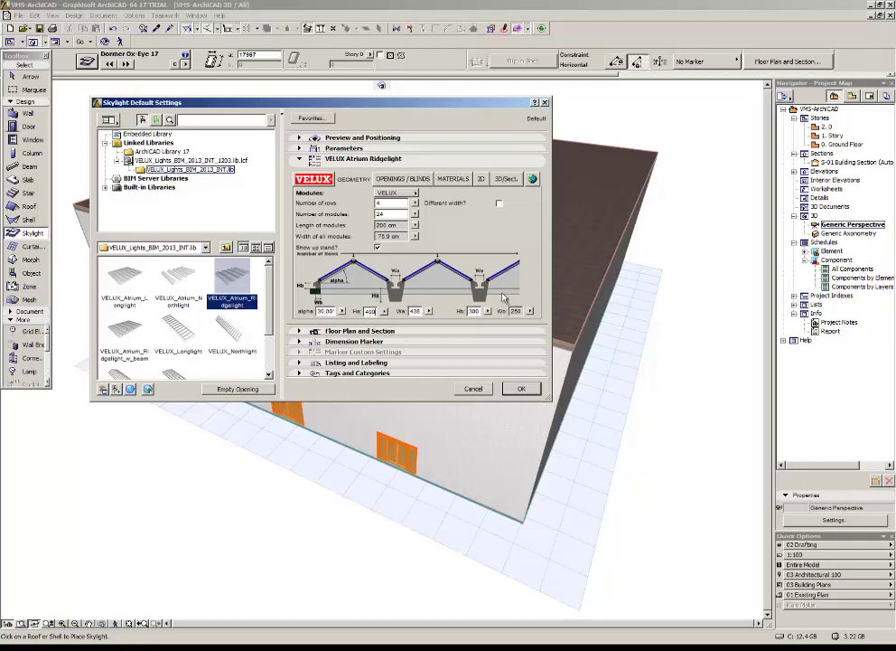
pyautogui.click(415, 310)
pyautogui.click(521, 388)
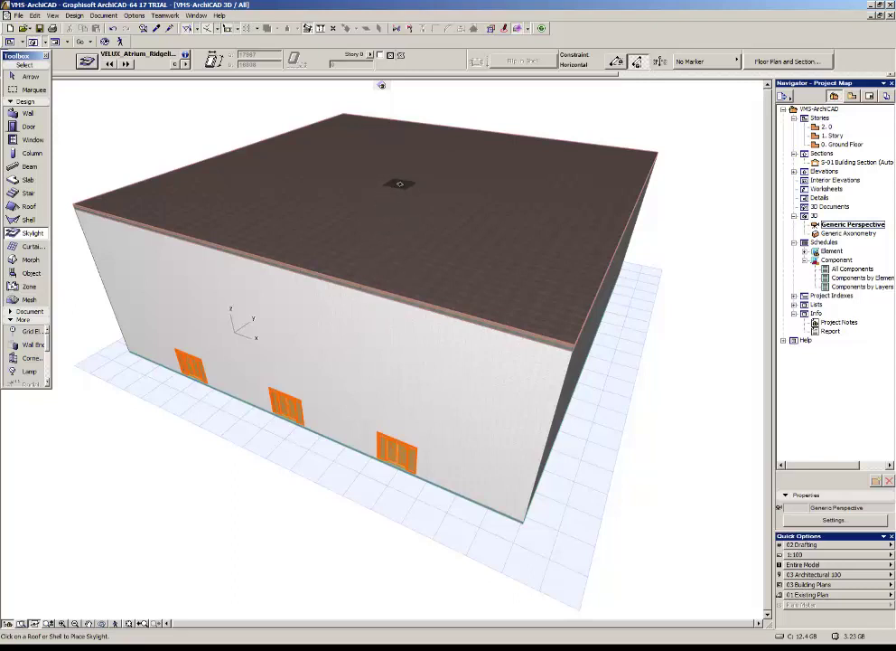
# - Place the VELUX Atrium Ridgelight near the middle of the roof with its rotation vector at 270°
pyautogui.click(399, 184)
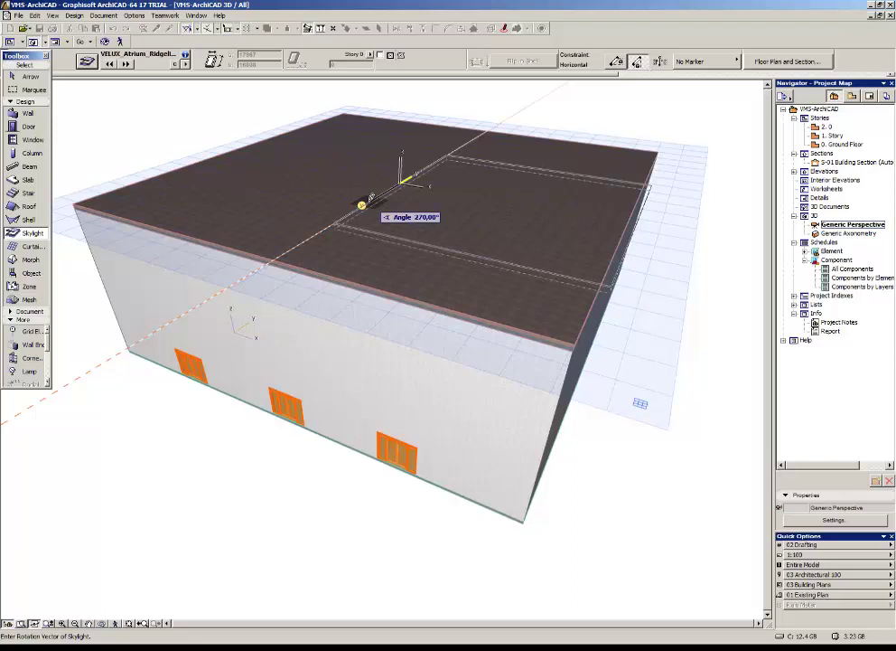
pyautogui.click(370, 198)
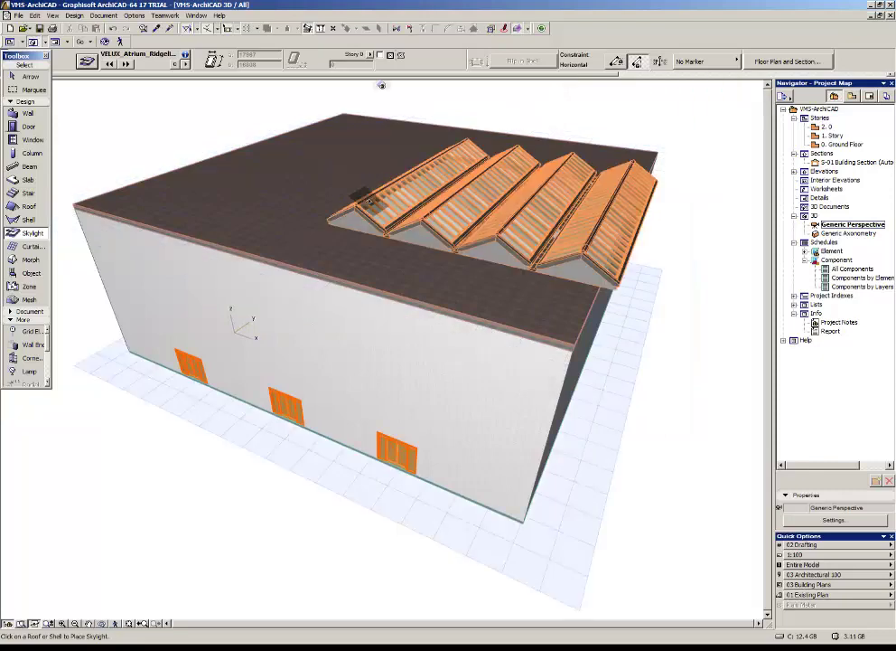
pyautogui.scroll(5, 638, 309)
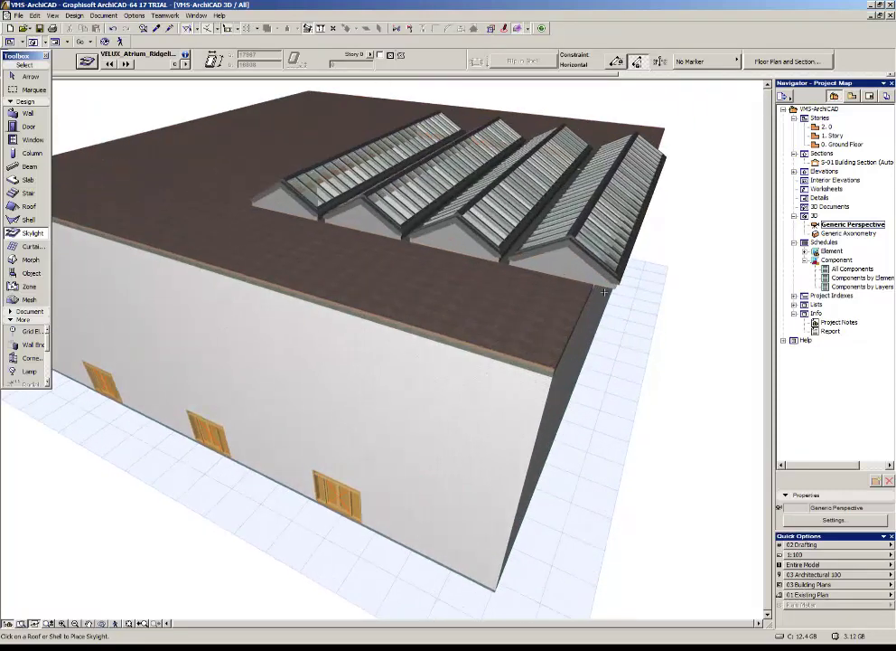
pyautogui.scroll(-3, 604, 292)
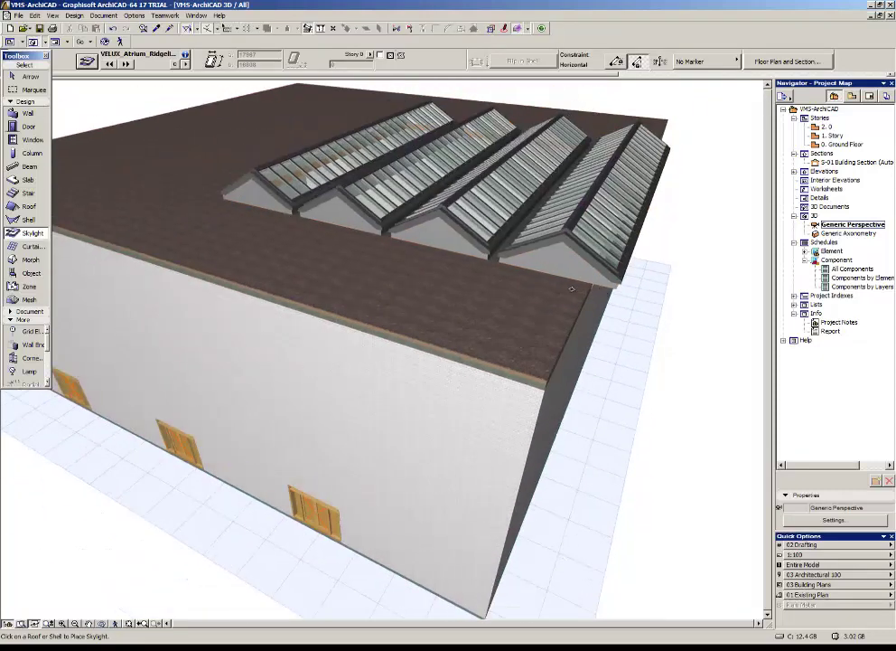
# - Move the ridgelight skylight away from the overhanging roof edge to the centre of the roof and deselect it
pyautogui.click(29, 76)
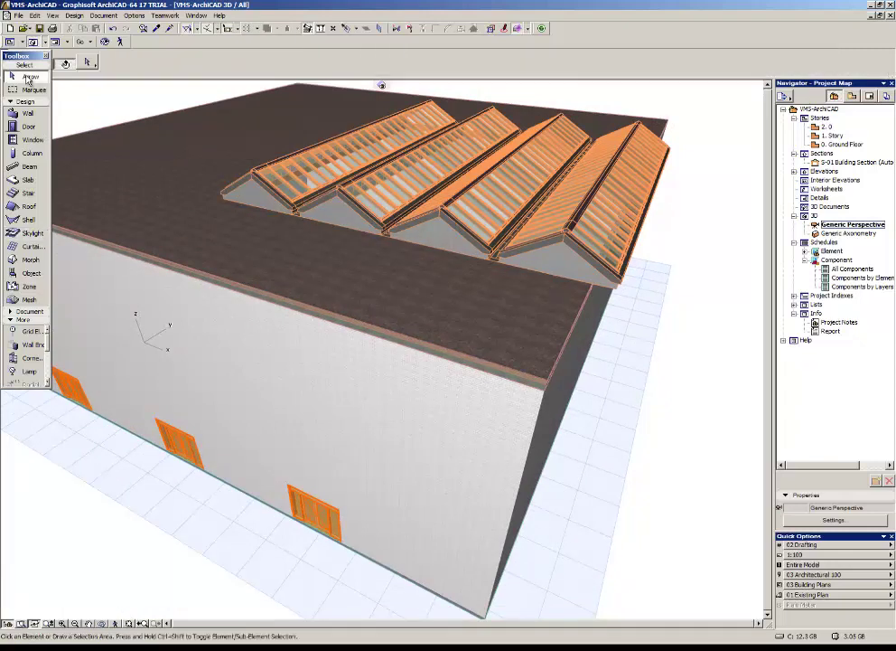
pyautogui.click(268, 169)
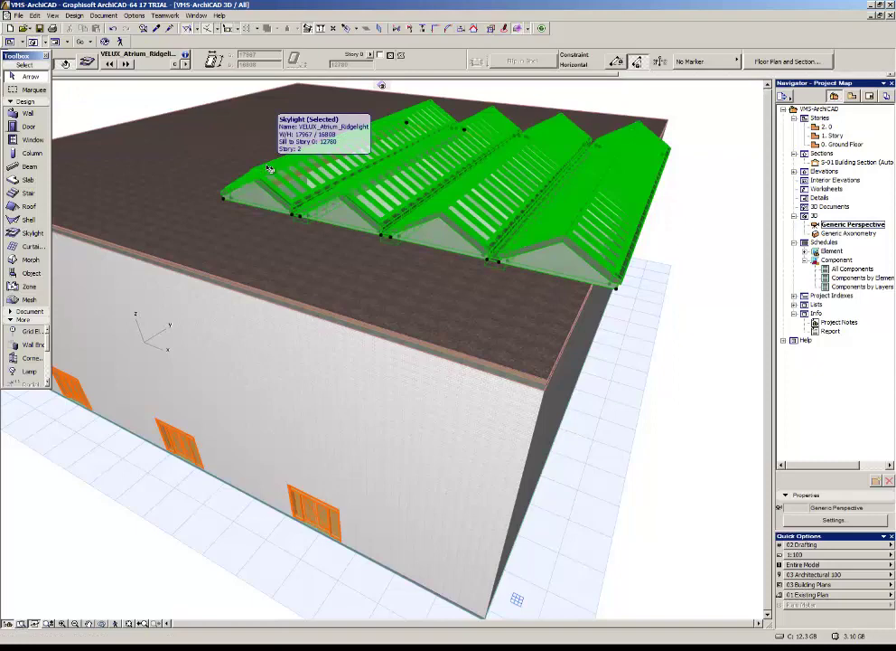
pyautogui.click(268, 169)
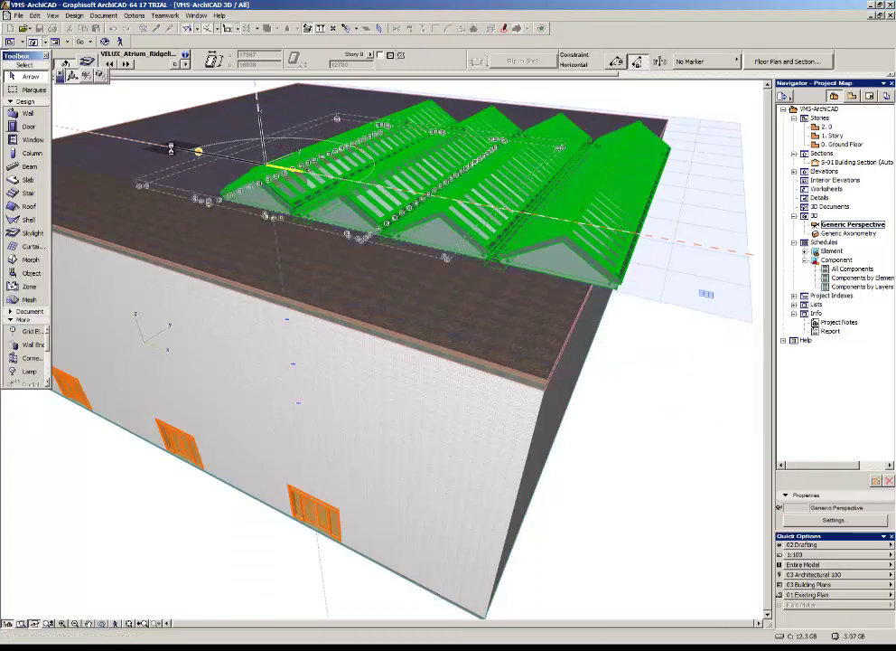
pyautogui.click(171, 148)
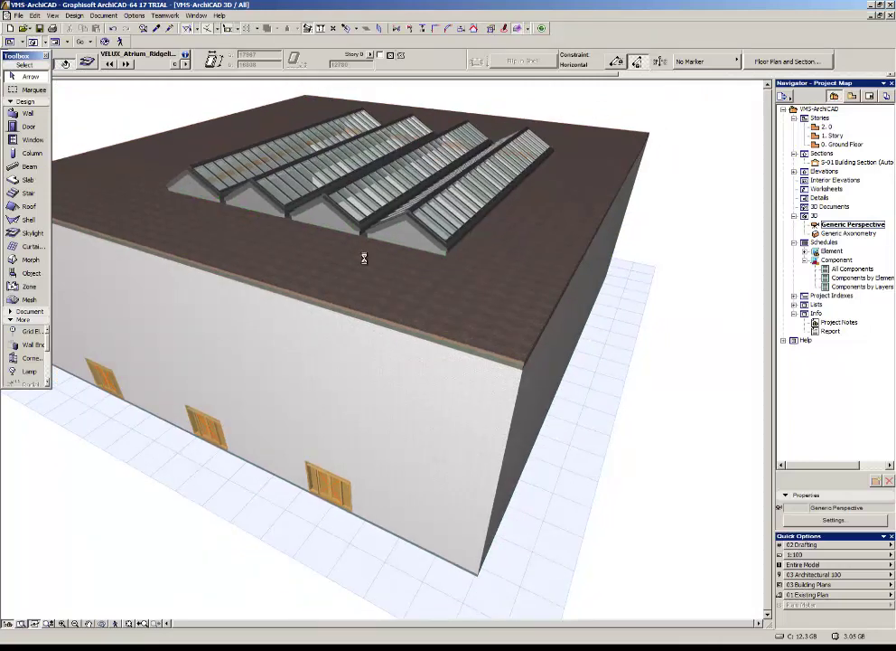
pyautogui.click(90, 104)
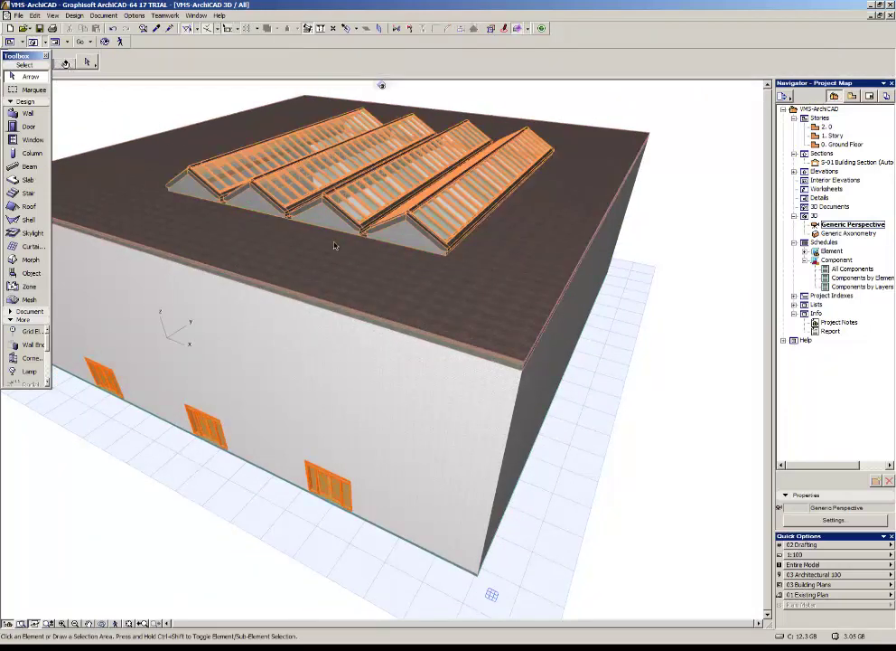
# - Set the placed Atrium Ridgelight's module length to 240 cm and the width of all modules to 100.0 cm
pyautogui.scroll(6, 315, 158)
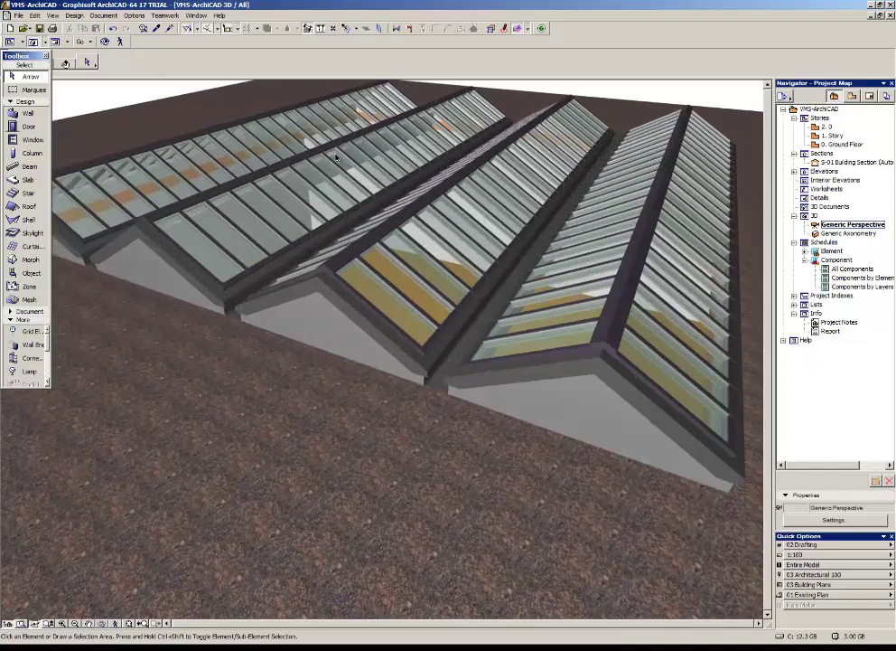
pyautogui.scroll(2, 337, 158)
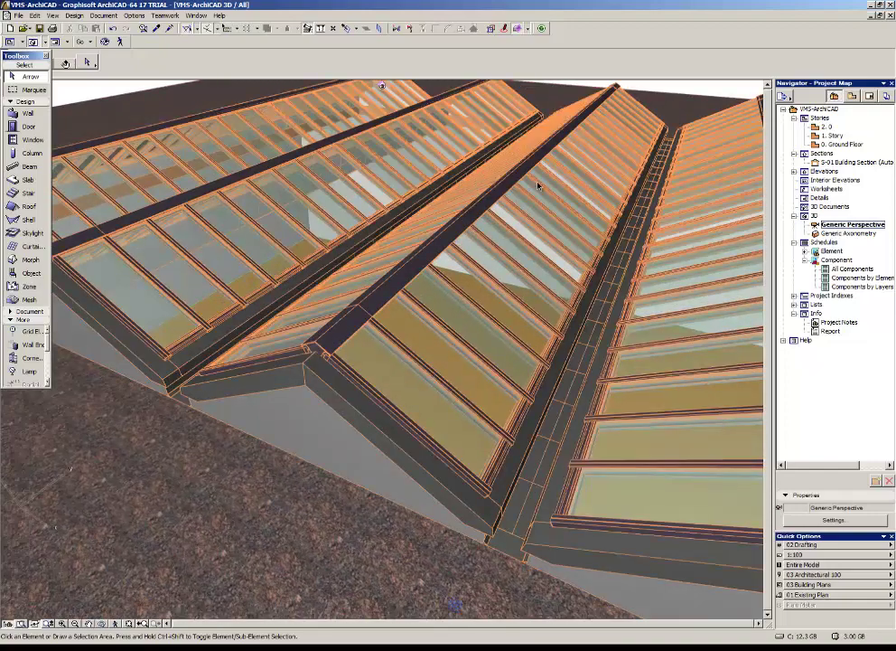
pyautogui.keyDown('shift'); pyautogui.moveTo(572, 195); pyautogui.dragTo(330, 214, button='middle'); pyautogui.keyUp('shift')
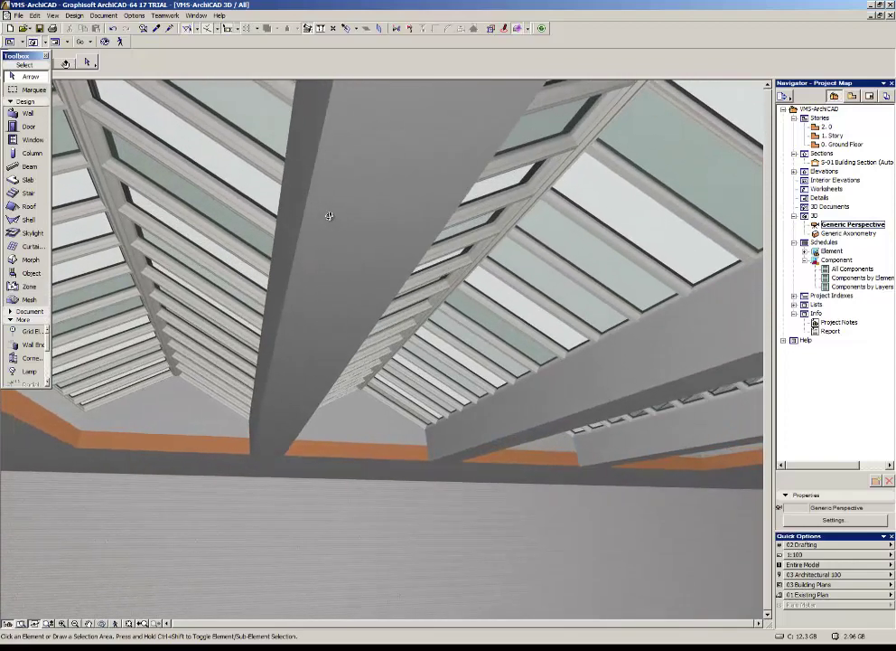
pyautogui.keyDown('shift'); pyautogui.moveTo(395, 418); pyautogui.dragTo(389, 362, button='middle'); pyautogui.keyUp('shift')
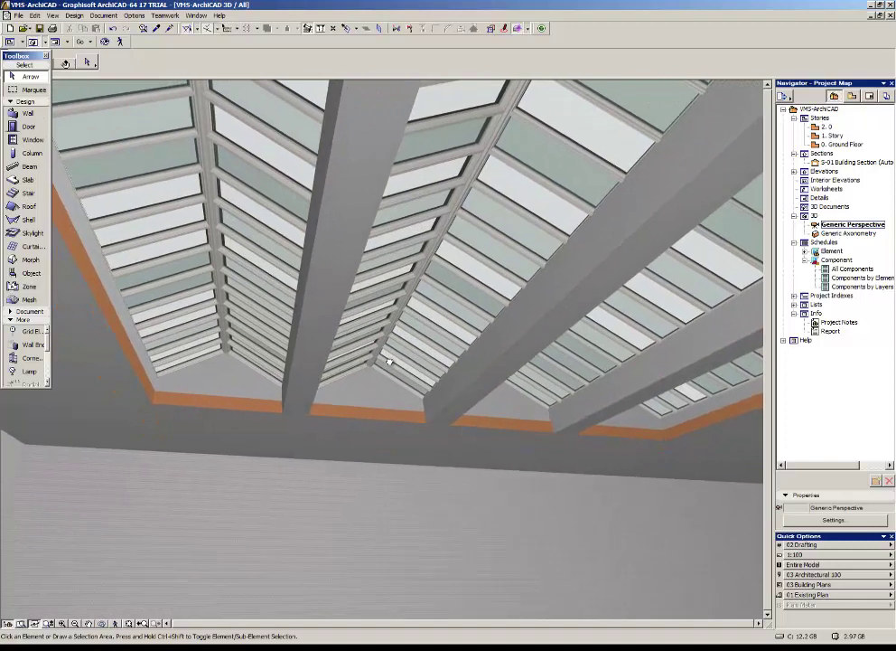
pyautogui.click(389, 362)
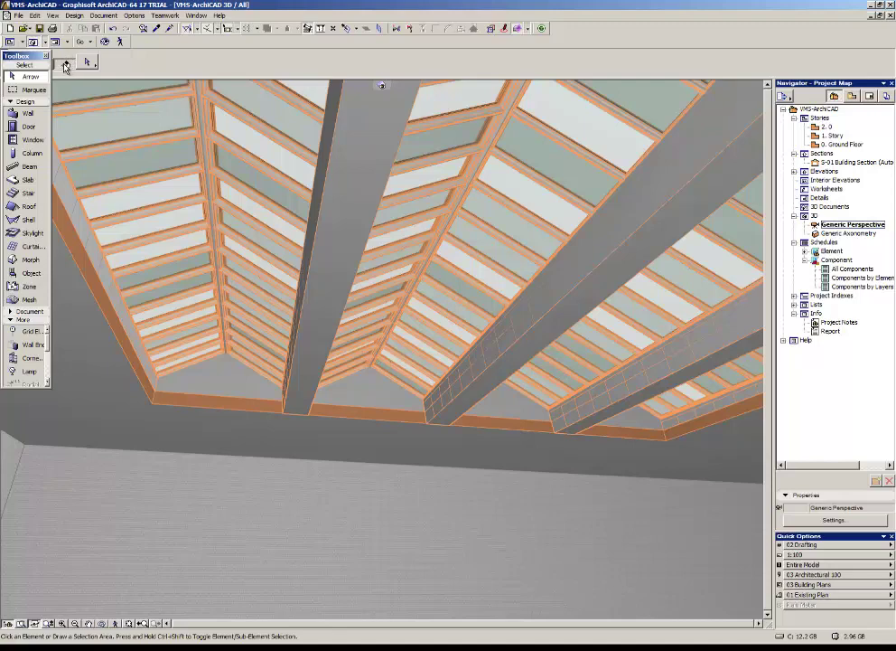
pyautogui.click(240, 115)
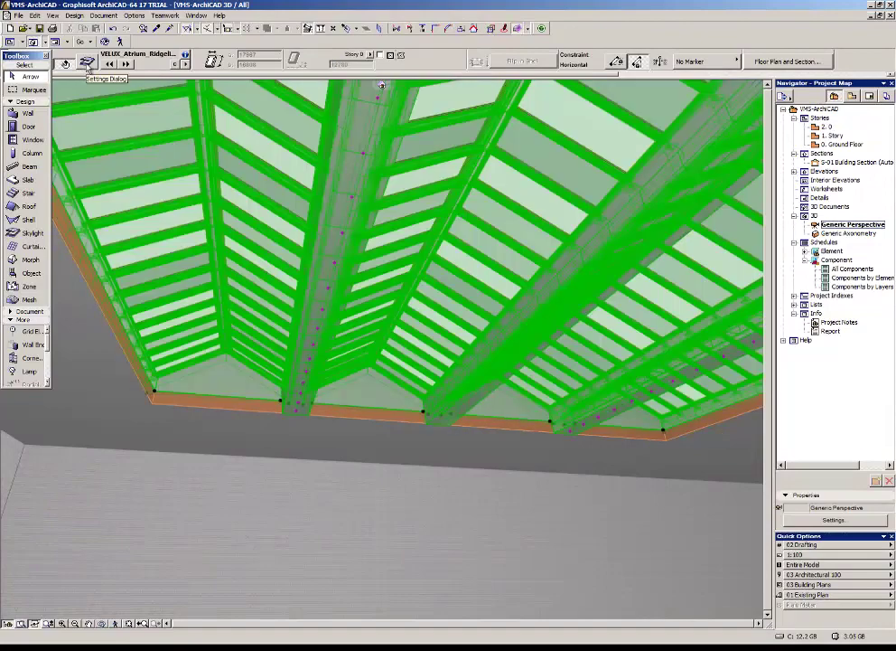
pyautogui.click(87, 63)
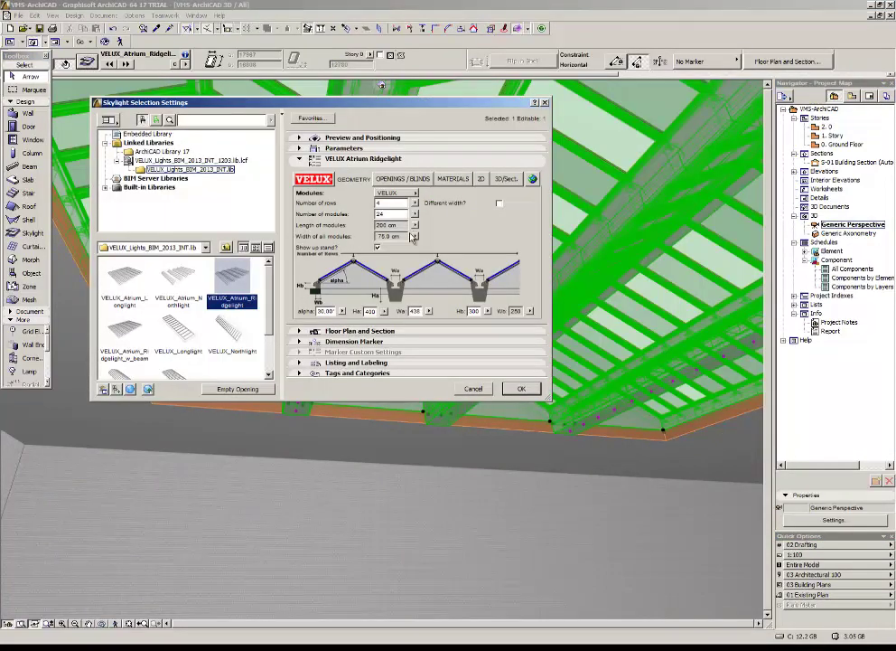
pyautogui.click(415, 225)
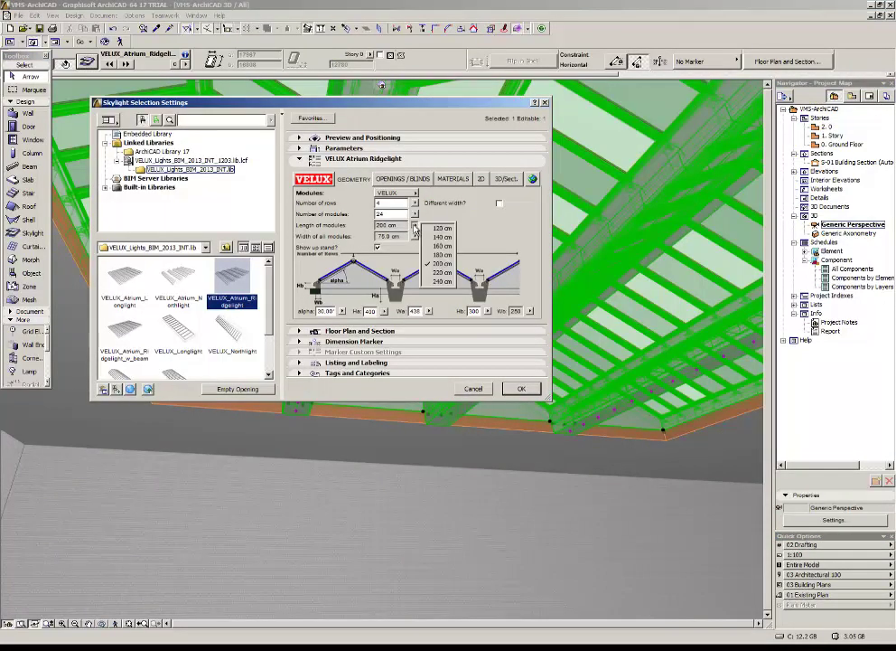
pyautogui.click(442, 282)
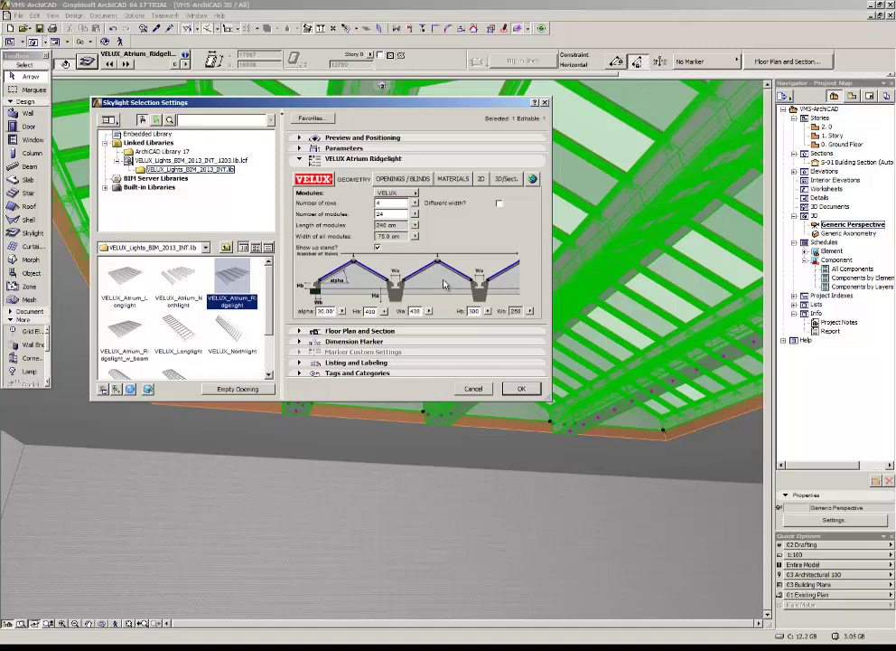
pyautogui.click(415, 236)
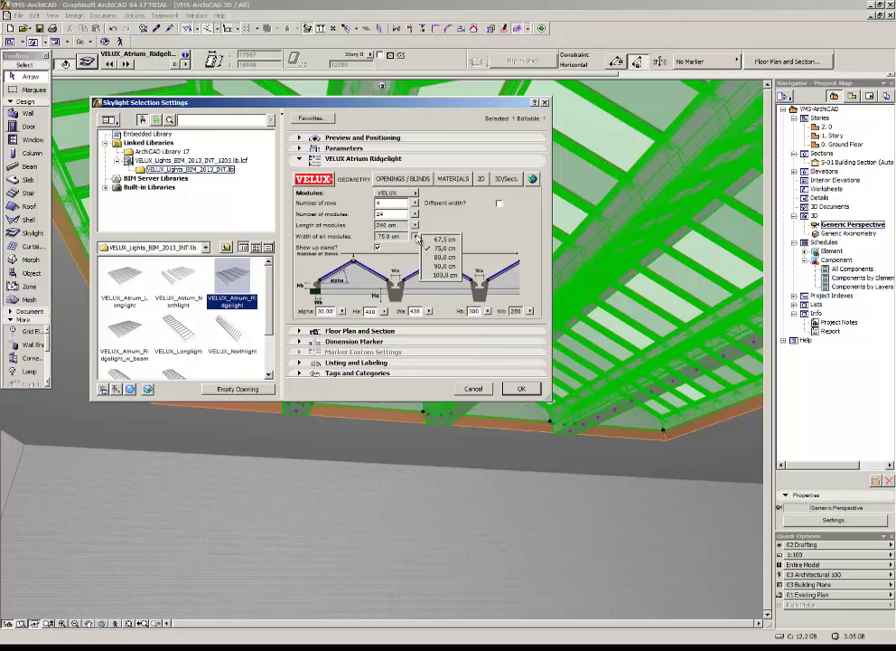
pyautogui.click(442, 276)
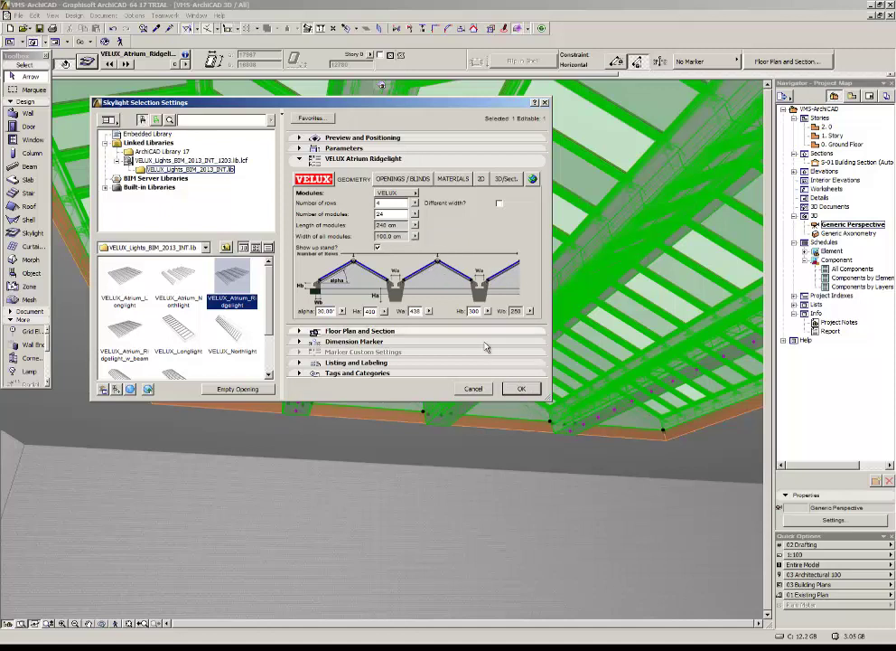
# - Set the ridgelight's alpha angle to 25.00°, accept the skylight settings and deselect the skylight
pyautogui.click(342, 312)
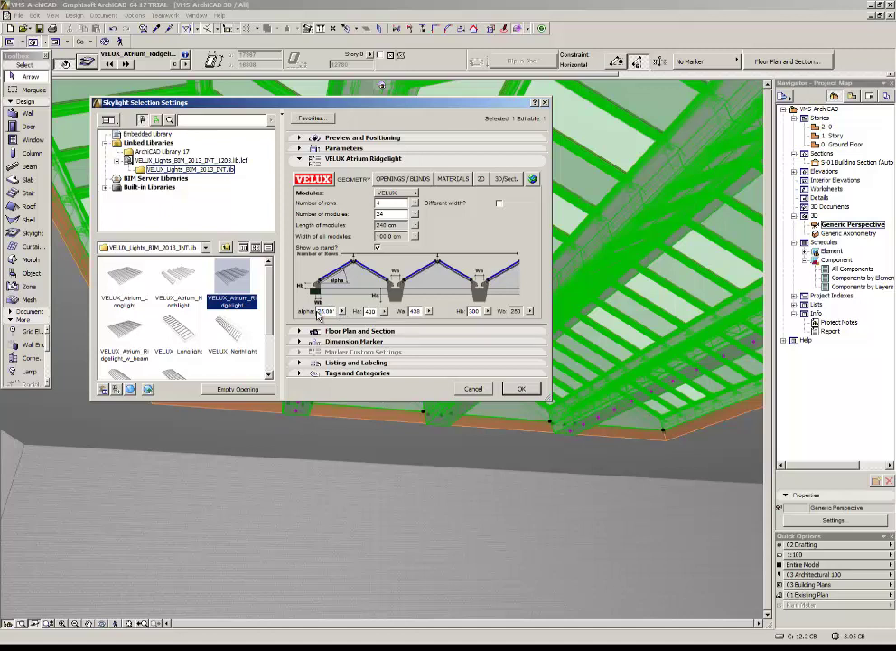
pyautogui.click(522, 390)
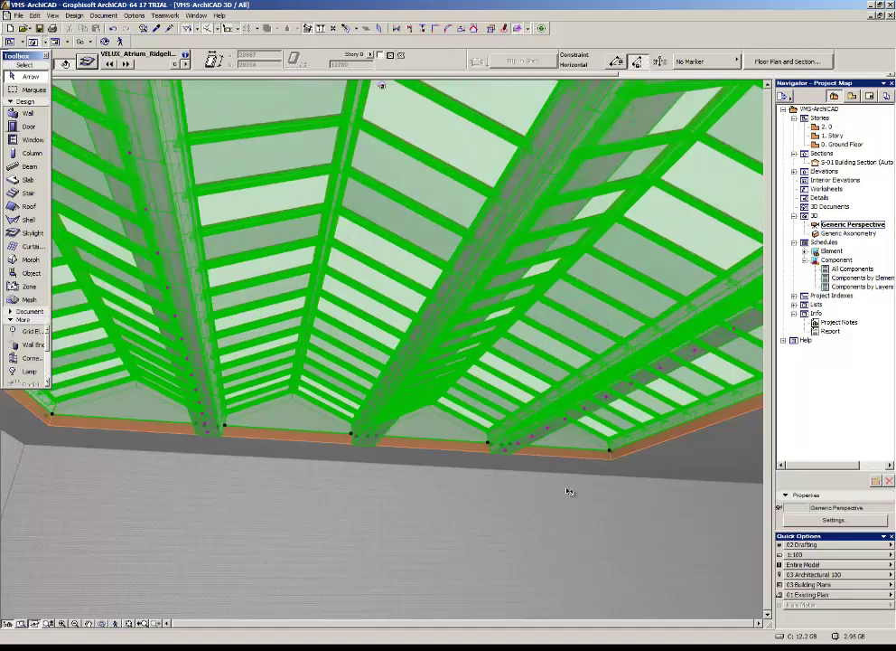
pyautogui.press('Escape')
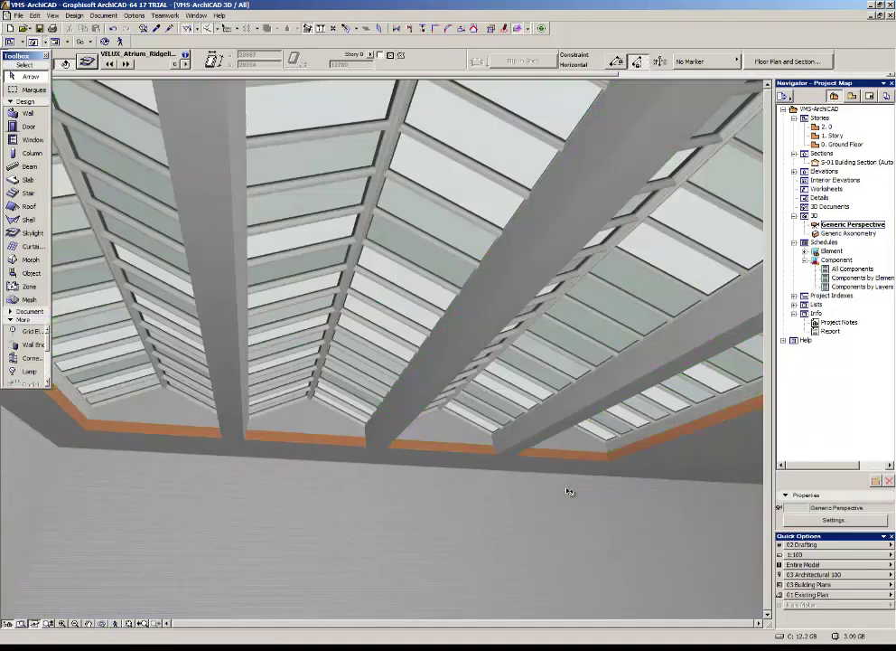
# - Examine the resized ridgelight and the hall beneath it from inside the building
pyautogui.press('Left')
pyautogui.press('Left')
pyautogui.press('Left')
pyautogui.press('Left')
pyautogui.press('Left')
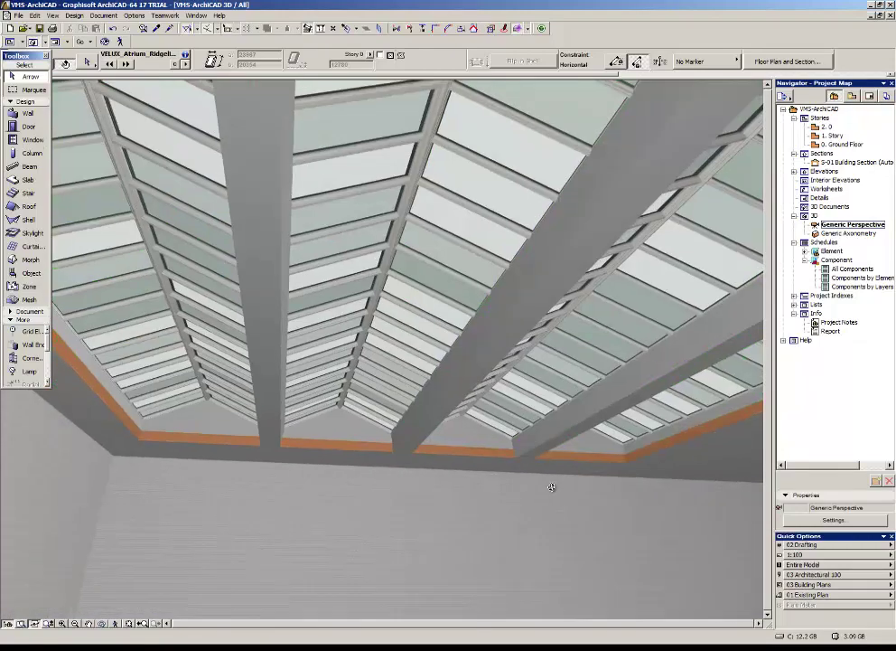
pyautogui.press('Left')
pyautogui.press('Left')
pyautogui.press('Left')
pyautogui.press('Left')
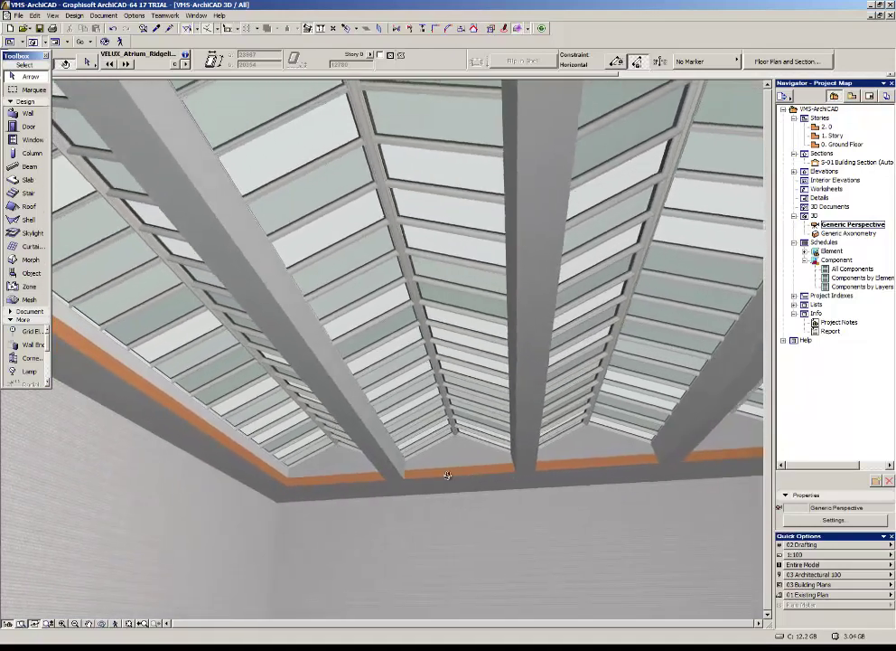
pyautogui.press('Left')
pyautogui.press('Left')
pyautogui.press('Left')
pyautogui.press('Left')
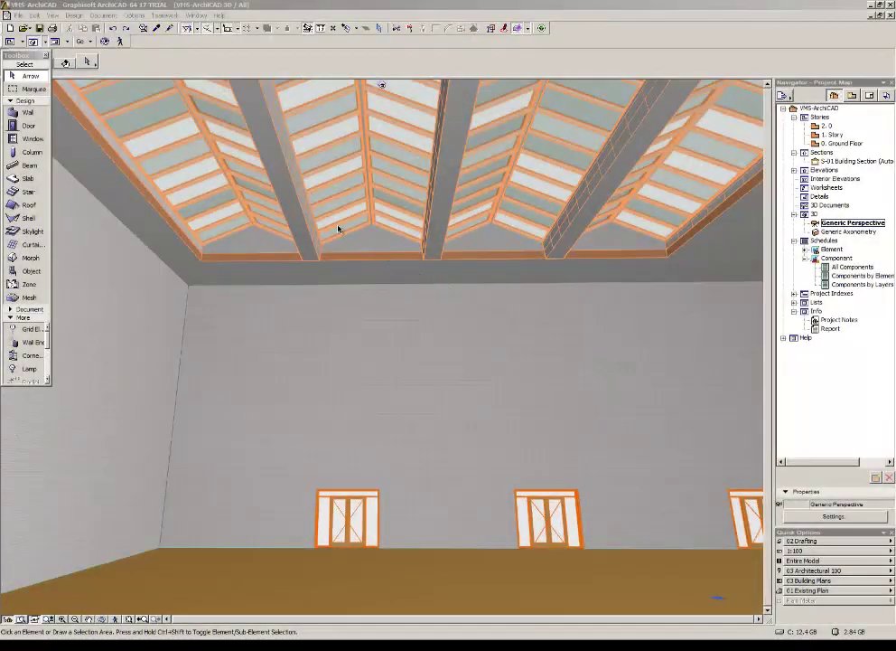
# - Enable roller blinds of the standard type for all modules of the ridgelight and accept the settings
pyautogui.click(28, 56)
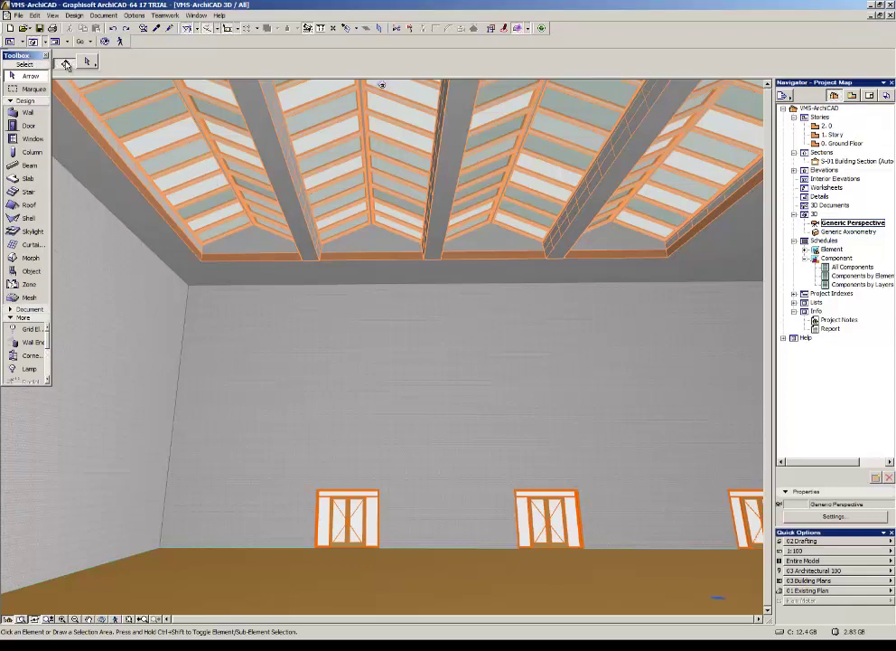
pyautogui.click(66, 64)
pyautogui.click(375, 171)
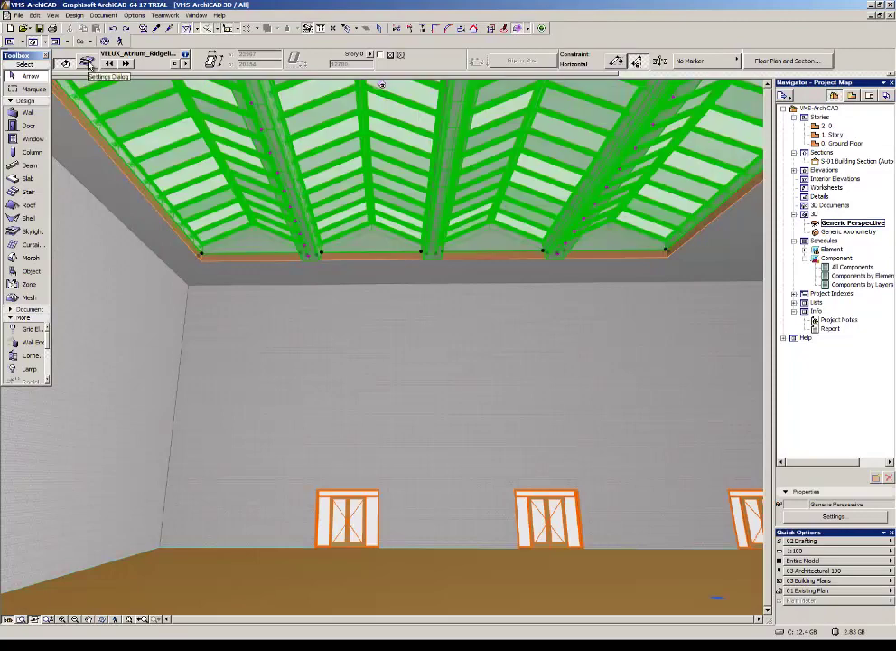
pyautogui.click(88, 63)
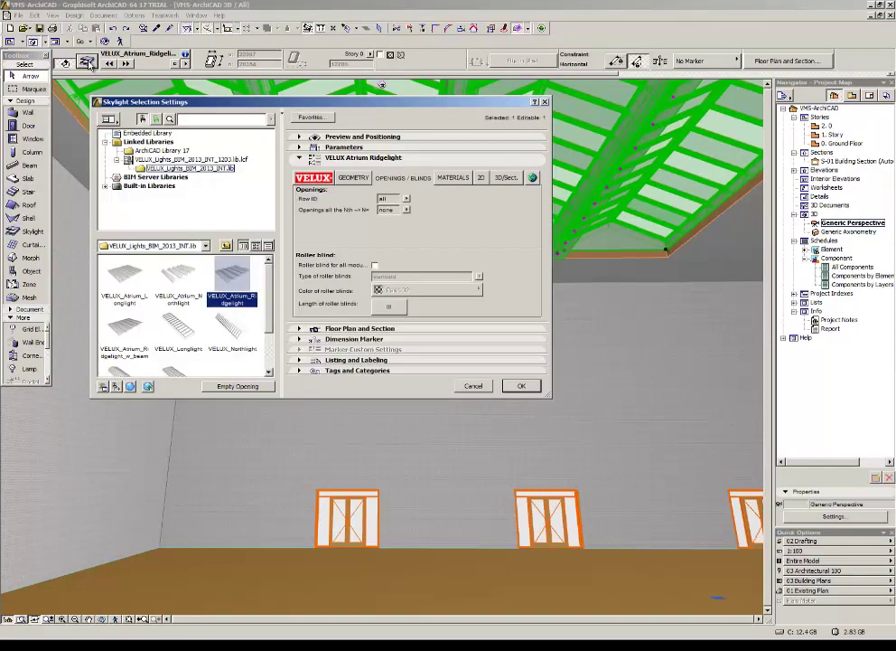
pyautogui.click(354, 178)
pyautogui.click(397, 178)
pyautogui.click(374, 265)
pyautogui.click(480, 278)
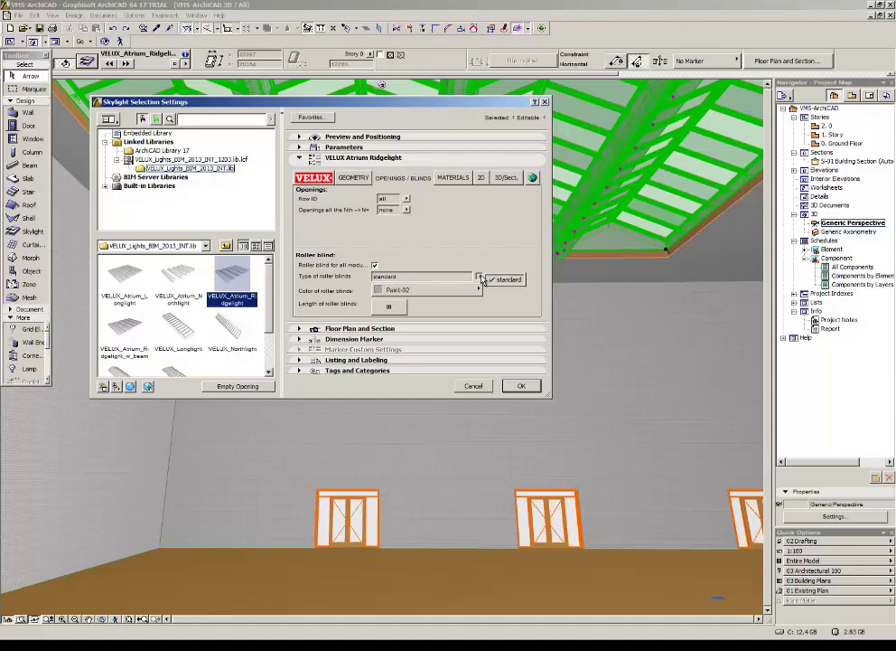
pyautogui.click(483, 280)
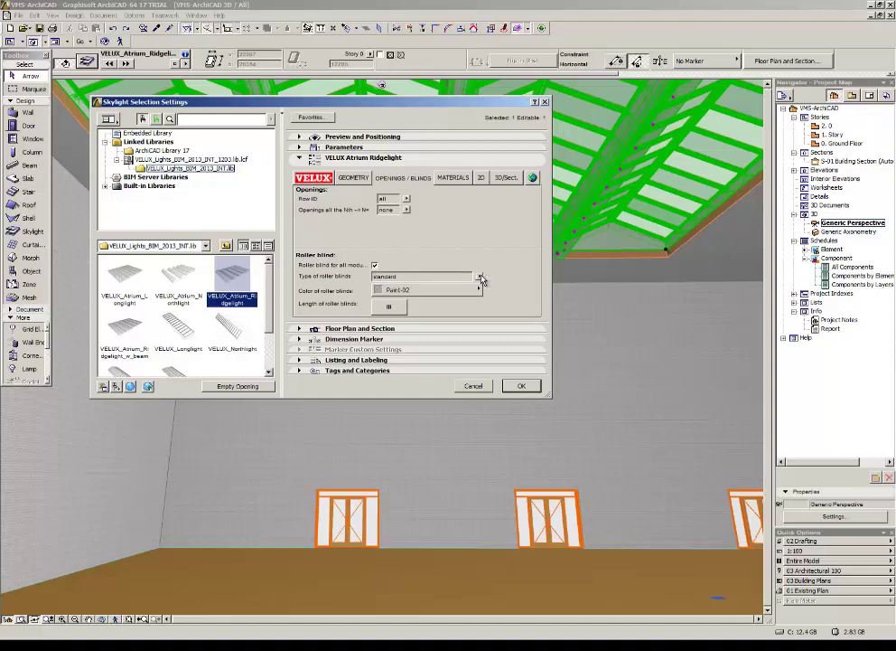
pyautogui.click(522, 386)
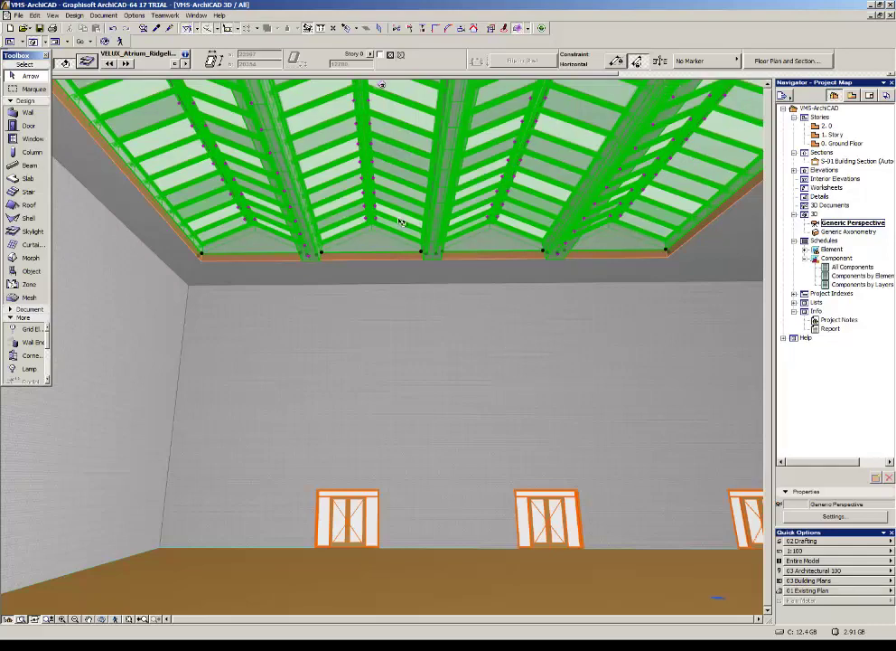
# - Examine the roller blinds along the ridge of the skylight up close from inside the building
pyautogui.scroll(6, 369, 209)
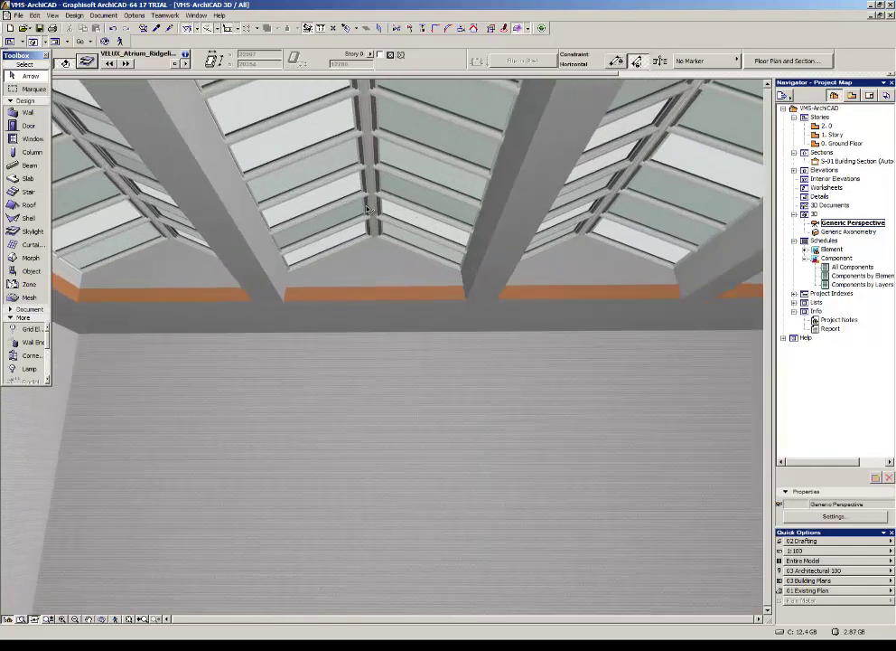
pyautogui.scroll(6, 367, 210)
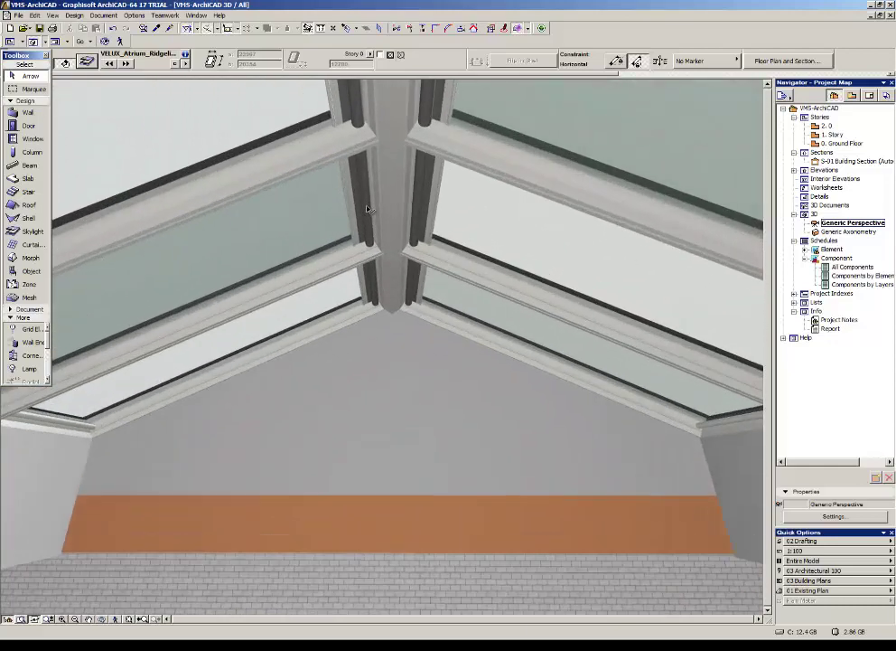
pyautogui.scroll(-5, 367, 210)
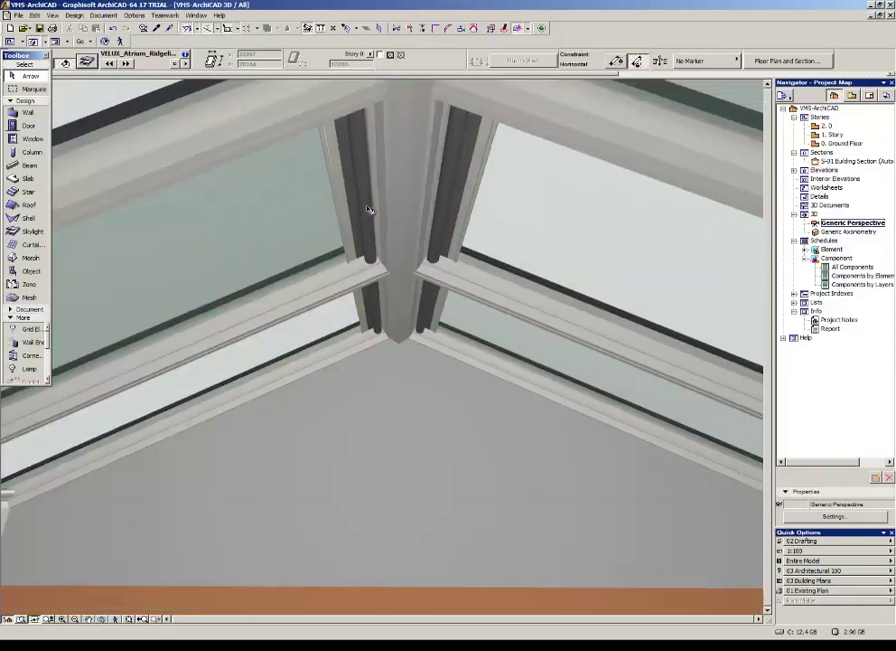
pyautogui.scroll(-5, 368, 209)
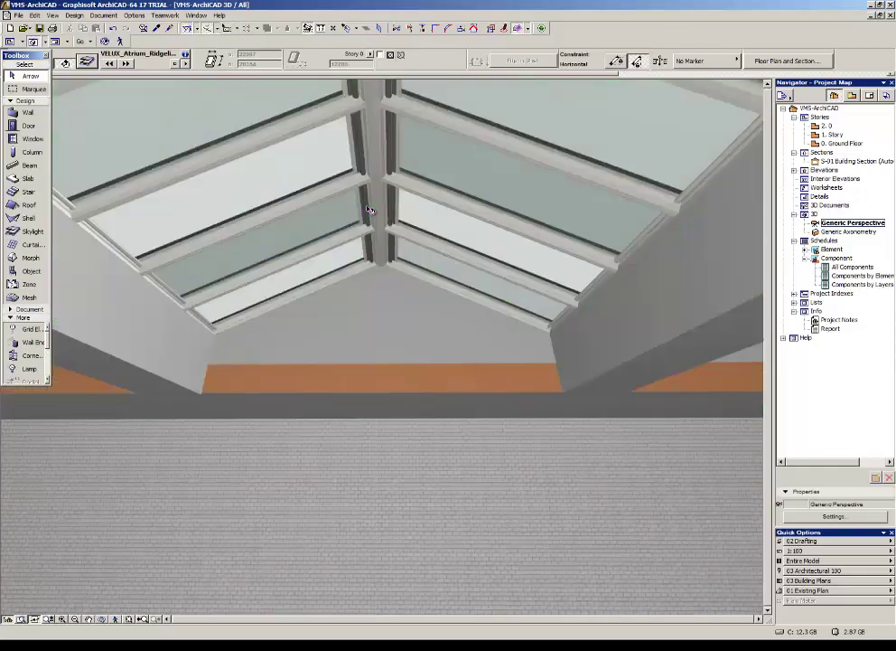
pyautogui.click(369, 210)
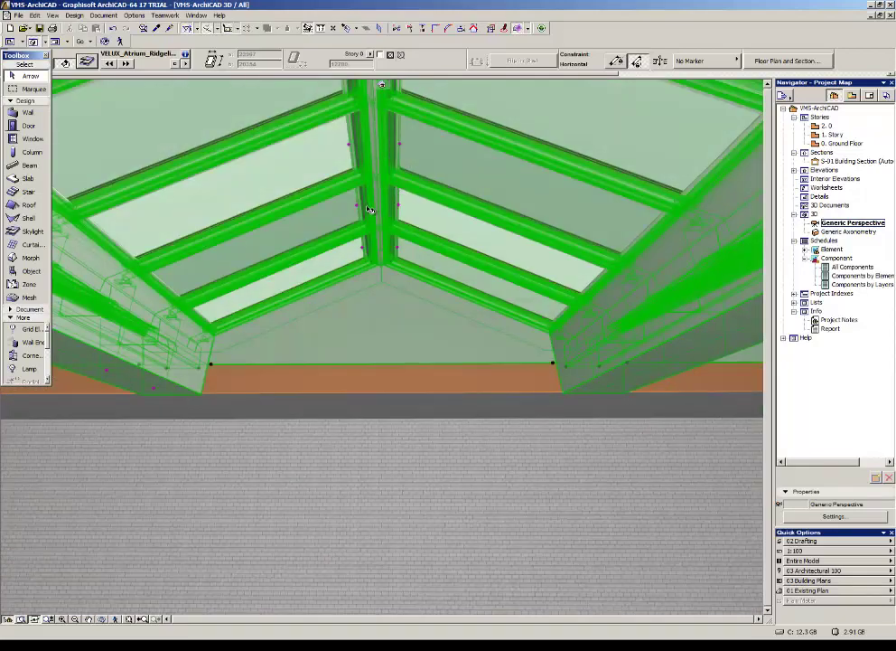
pyautogui.scroll(-2, 369, 210)
pyautogui.scroll(-2, 369, 210)
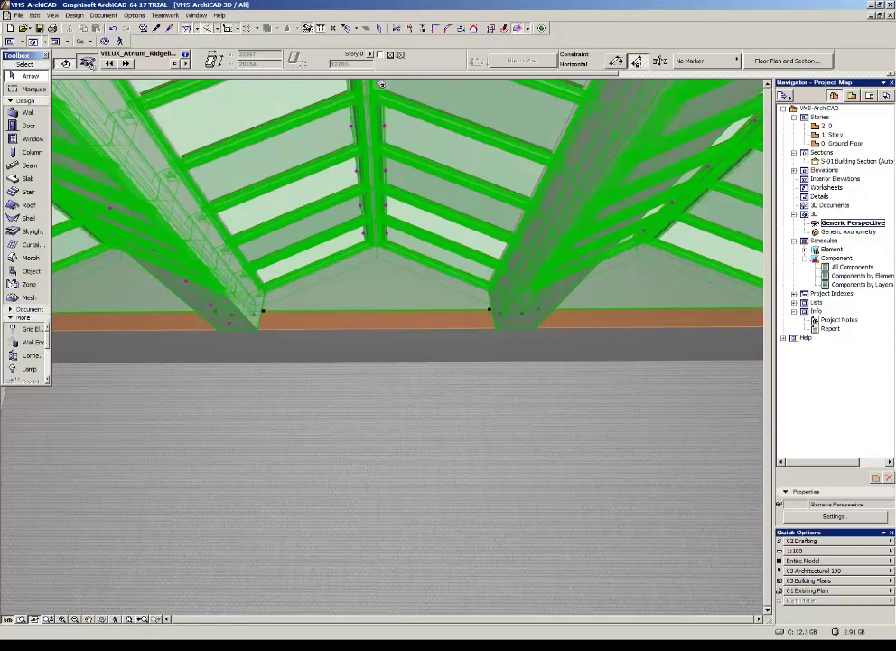
# - In the ridgelight's roller blind length table, set row 3 to 2300 in columns 21 to 24
pyautogui.click(87, 61)
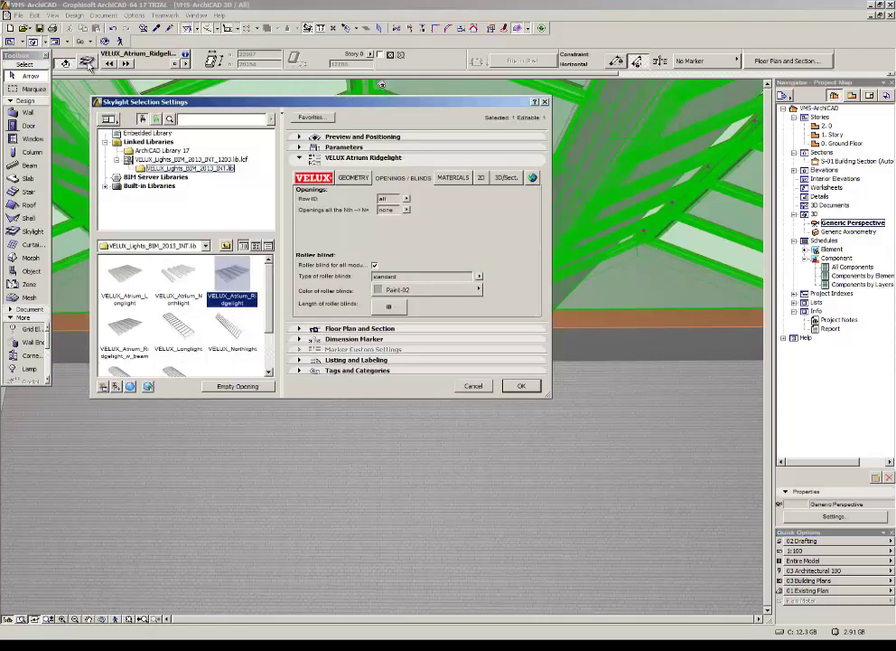
pyautogui.click(389, 309)
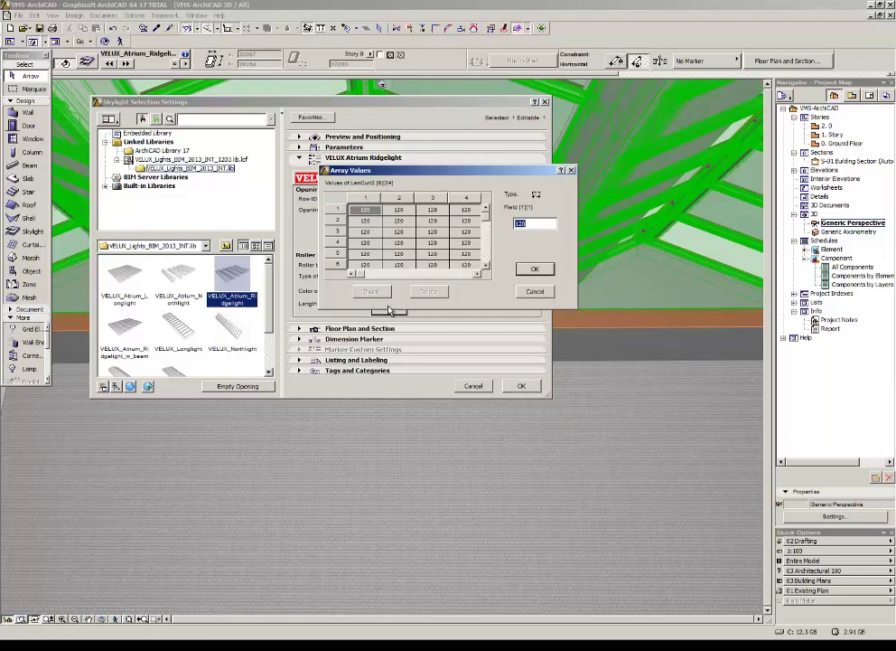
pyautogui.click(370, 276)
pyautogui.moveTo(371, 276); pyautogui.dragTo(467, 278)
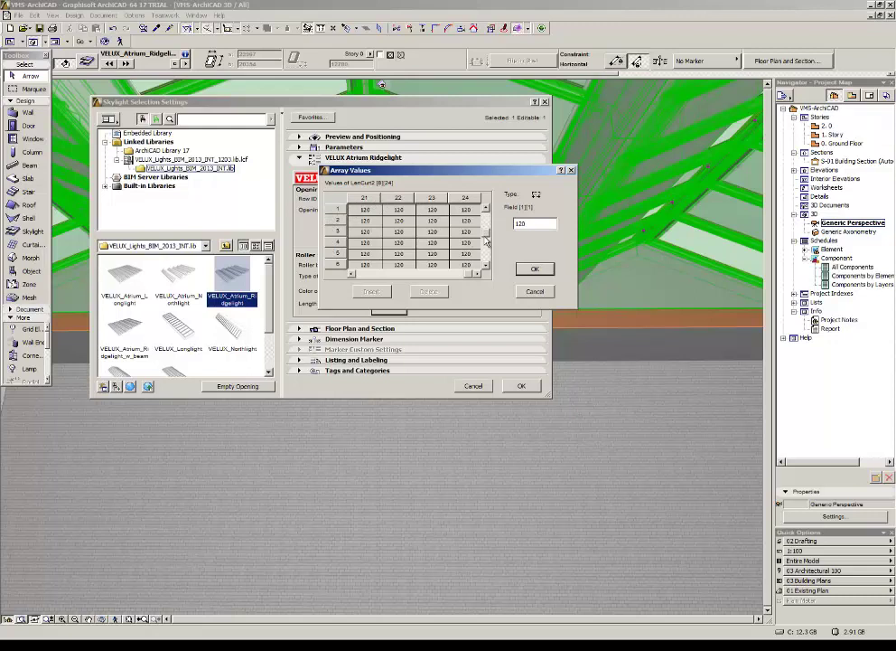
pyautogui.moveTo(486, 235); pyautogui.dragTo(485, 258)
pyautogui.moveTo(486, 257); pyautogui.dragTo(485, 234)
pyautogui.click(467, 232)
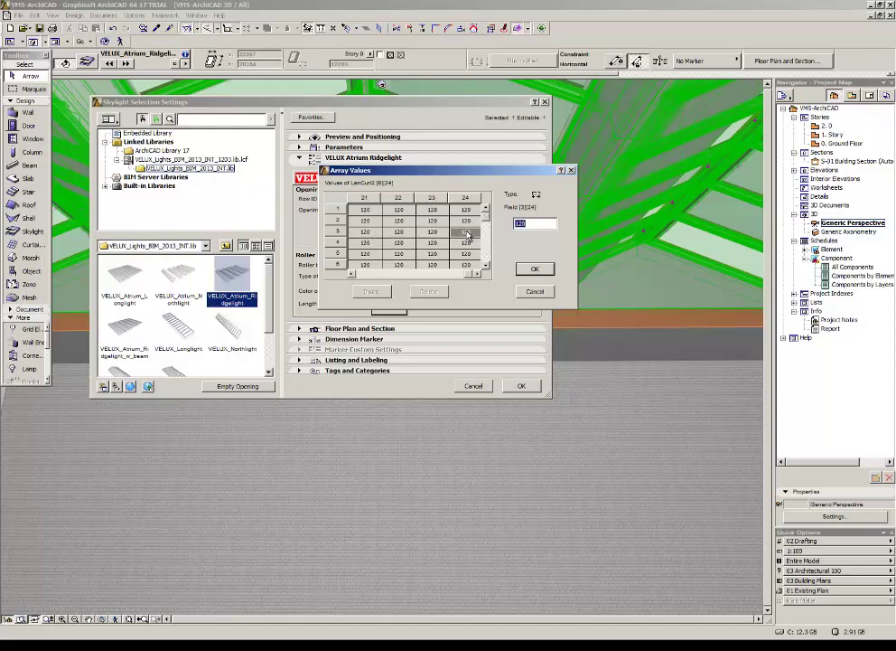
pyautogui.write('2300')
pyautogui.click(433, 235)
pyautogui.write('2300')
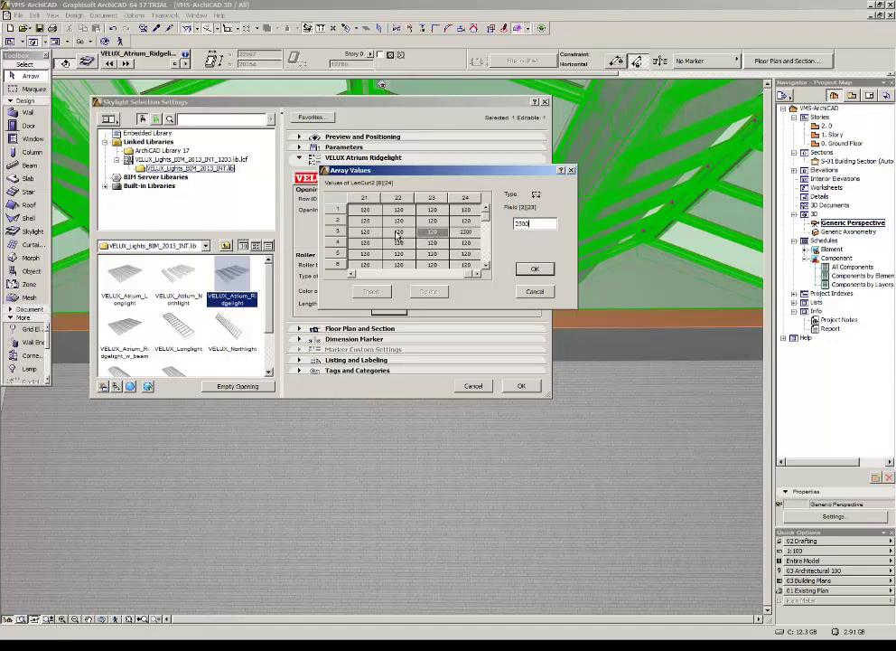
pyautogui.click(399, 233)
pyautogui.write('2300')
pyautogui.click(368, 233)
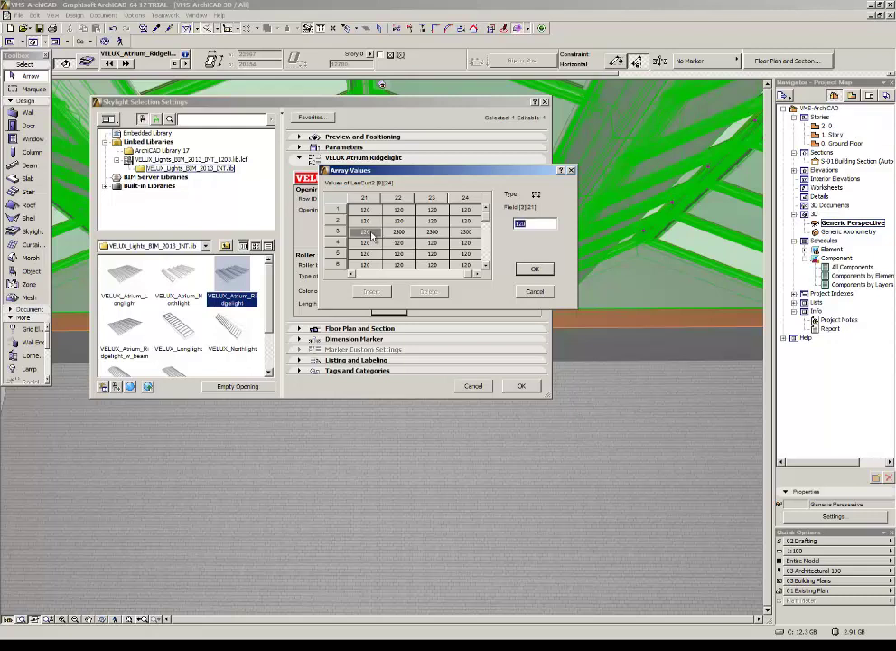
pyautogui.write('2300')
# - Set the roller blind lengths in row 4 to 2300 for columns 21 to 24
pyautogui.click(366, 244)
pyautogui.write('2300')
pyautogui.click(398, 243)
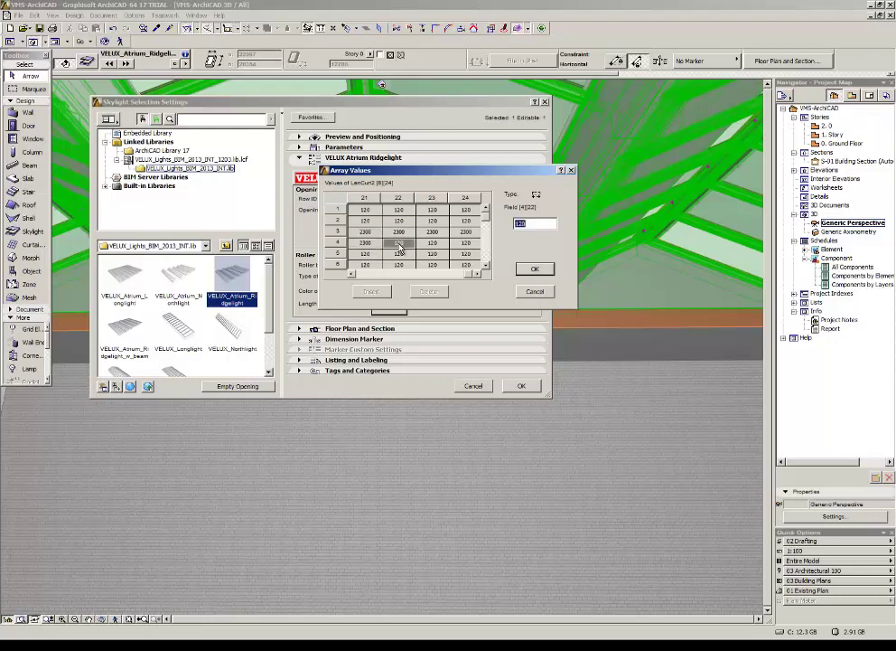
pyautogui.write('2300')
pyautogui.click(432, 243)
pyautogui.write('2300')
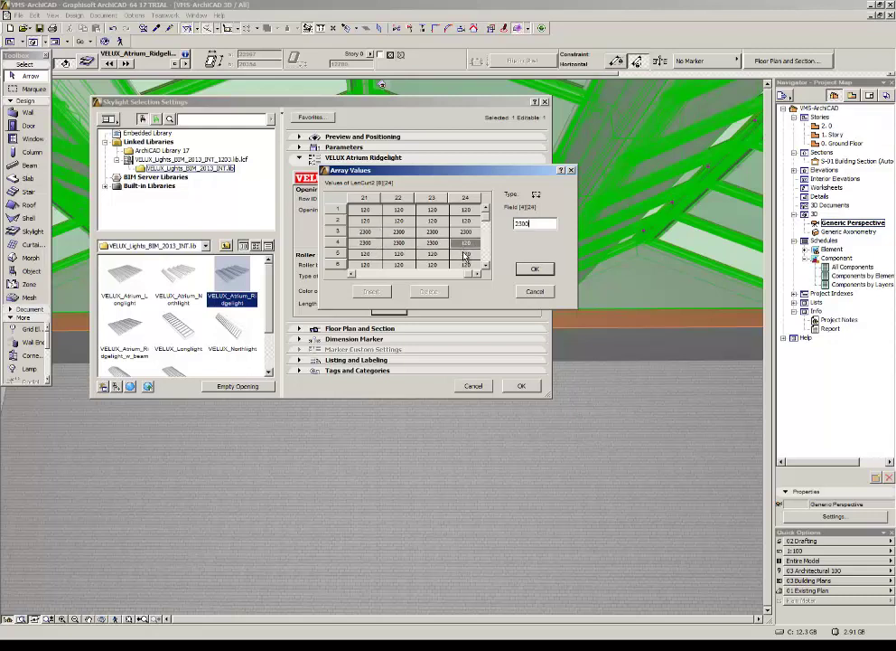
pyautogui.click(464, 244)
pyautogui.write('2300')
# - Set the roller blind lengths in row 5 to 2300 for columns 21 to 24
pyautogui.click(433, 255)
pyautogui.write('2300')
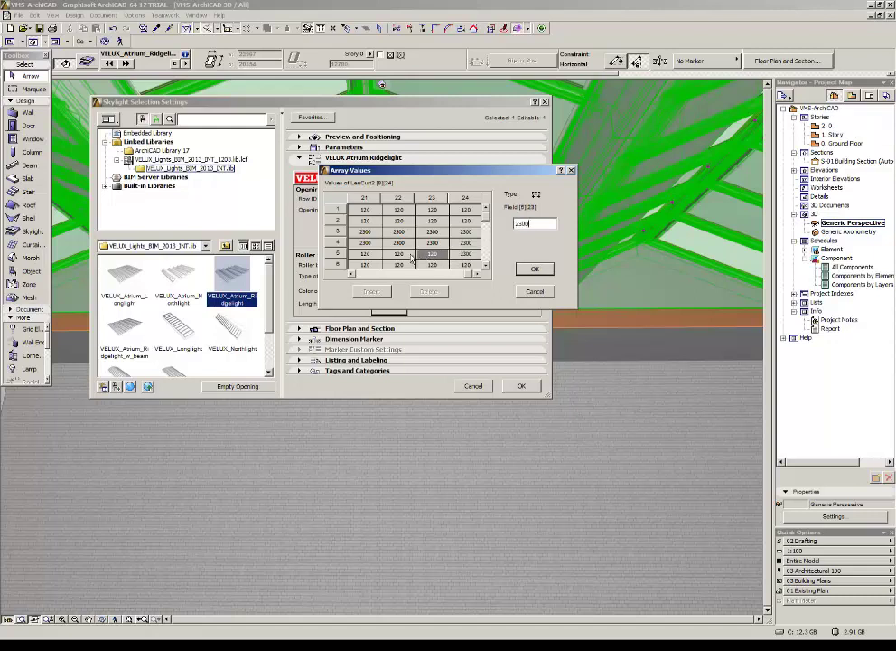
pyautogui.click(397, 255)
pyautogui.write('2300')
pyautogui.click(366, 256)
pyautogui.write('2300')
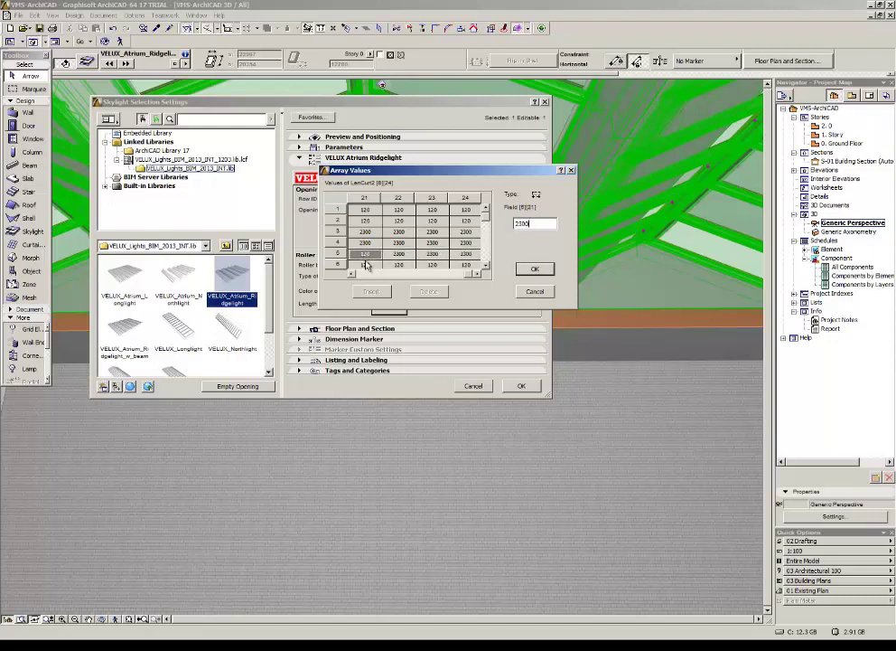
# - Set the roller blind lengths in row 6 to 2300 for columns 21 to 24 and accept the table and skylight settings
pyautogui.click(365, 264)
pyautogui.write('2300')
pyautogui.click(400, 265)
pyautogui.write('2300')
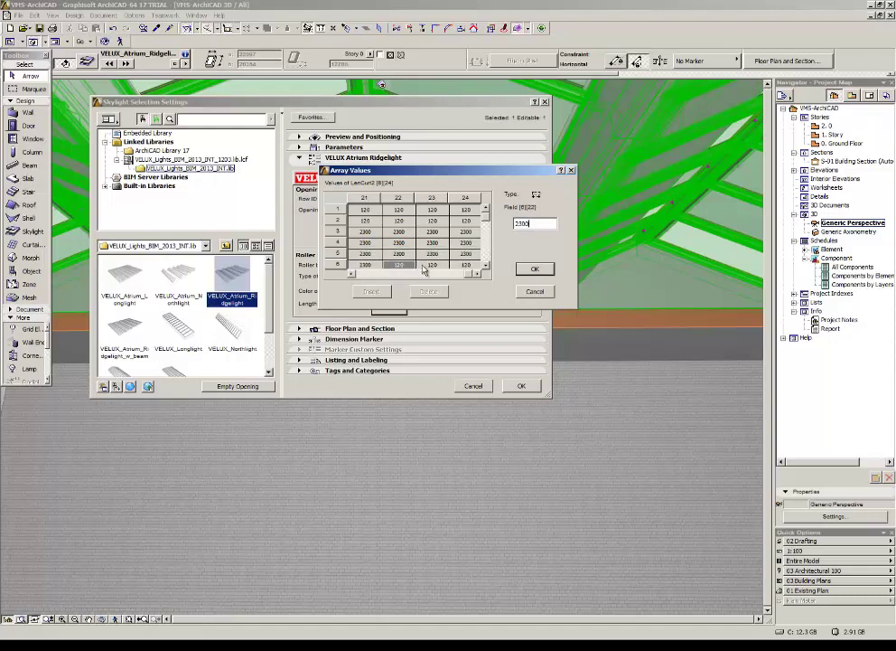
pyautogui.click(432, 265)
pyautogui.write('2300')
pyautogui.click(465, 266)
pyautogui.write('2300')
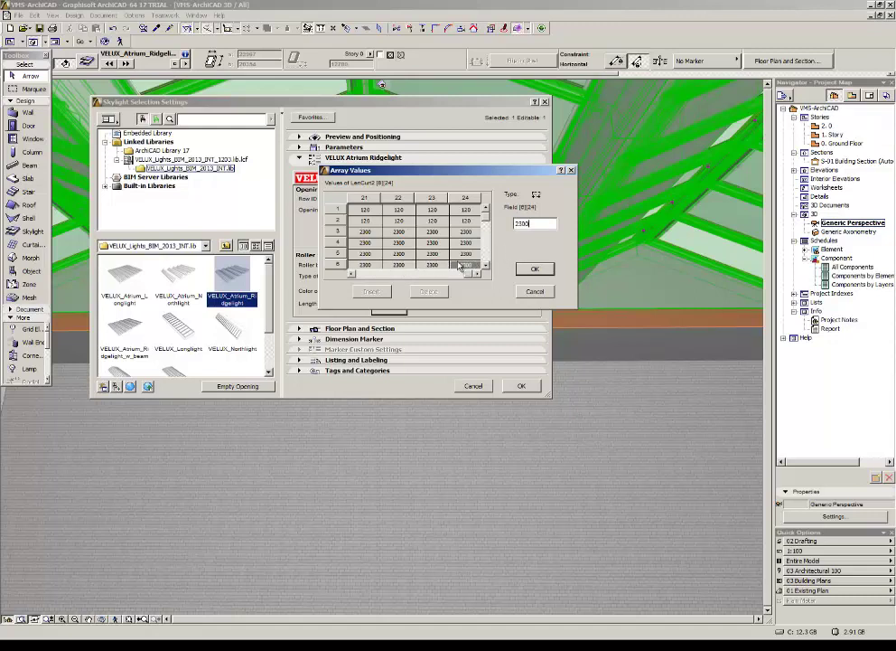
pyautogui.click(352, 274)
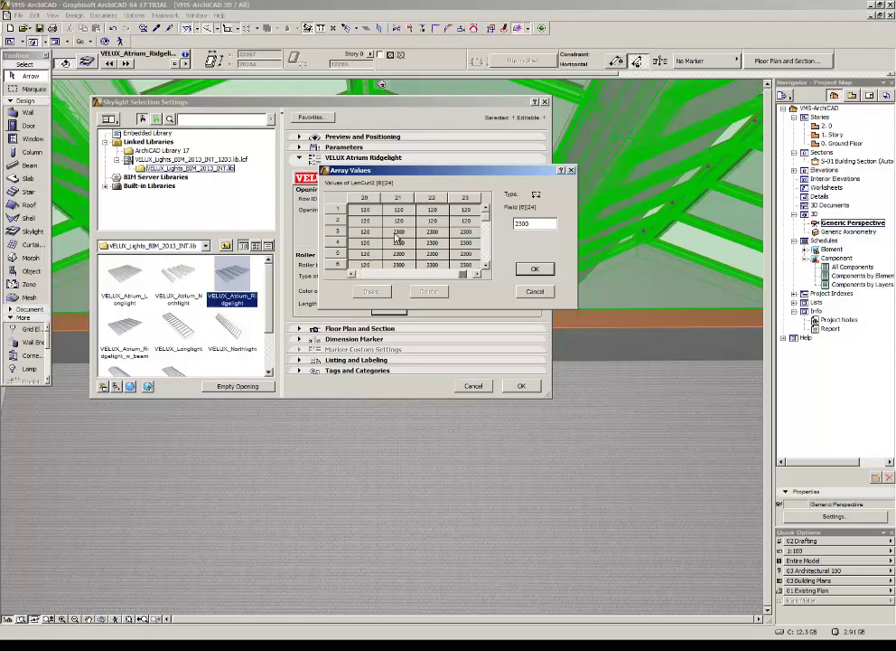
pyautogui.click(534, 271)
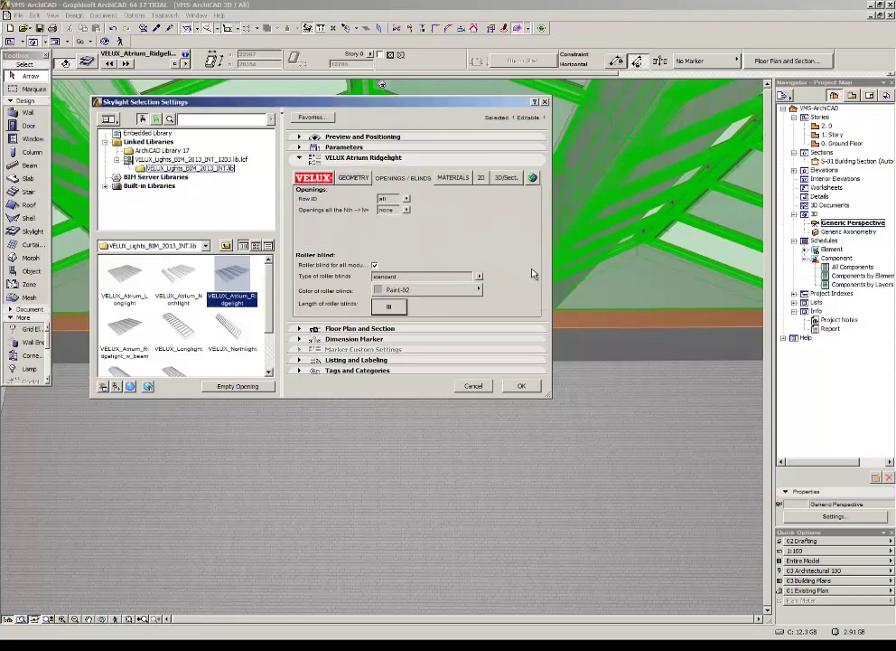
pyautogui.click(522, 387)
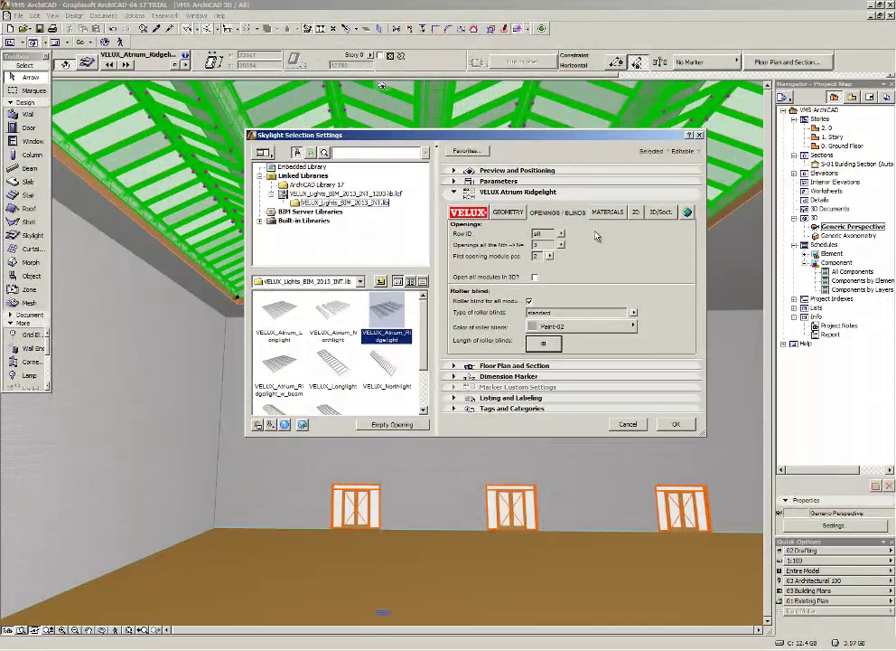
# - Check the roller blind length table for the ridgelight's modules, accept the skylight settings and deselect the skylight
pyautogui.click(555, 343)
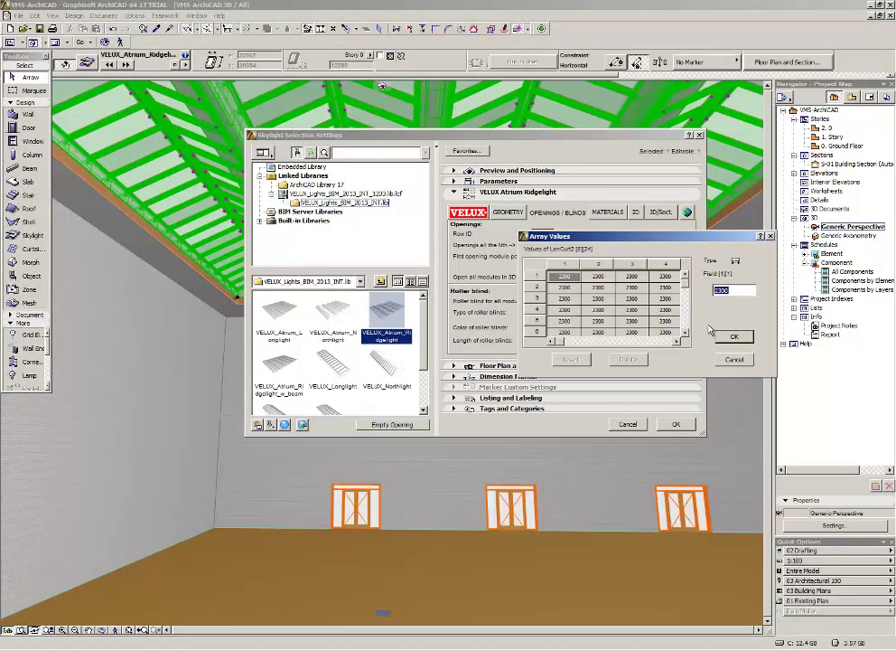
pyautogui.click(671, 343)
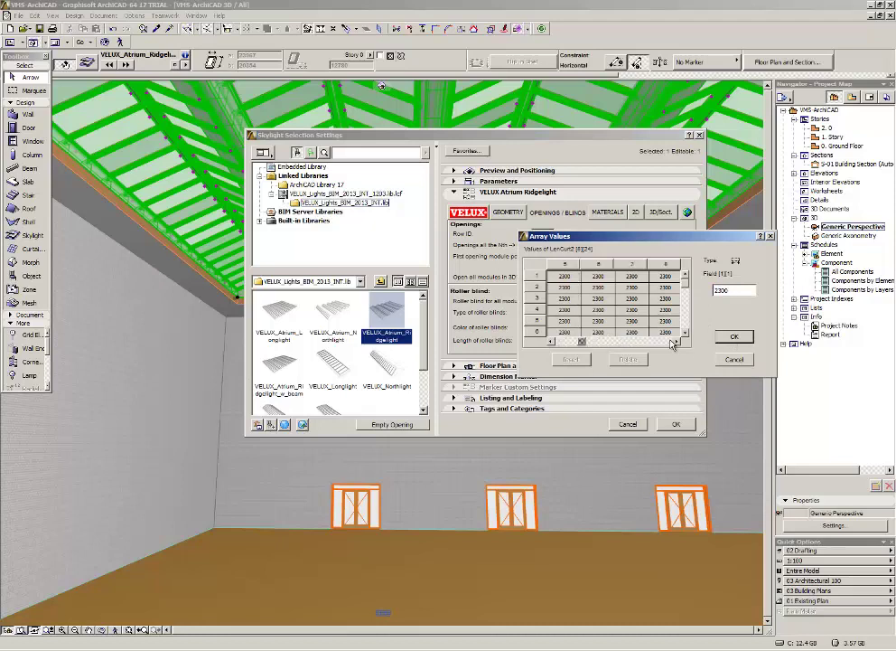
pyautogui.click(734, 337)
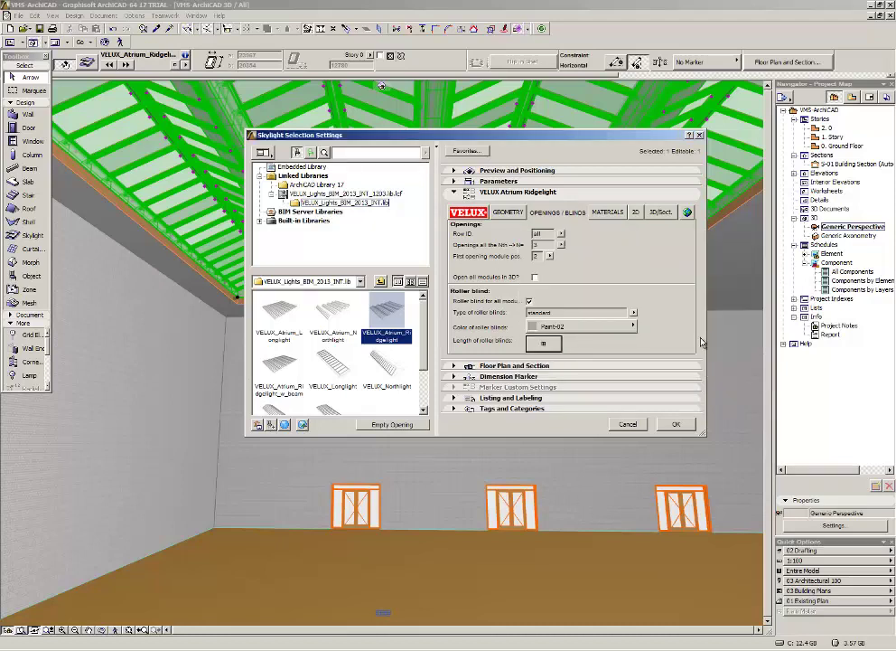
pyautogui.click(676, 424)
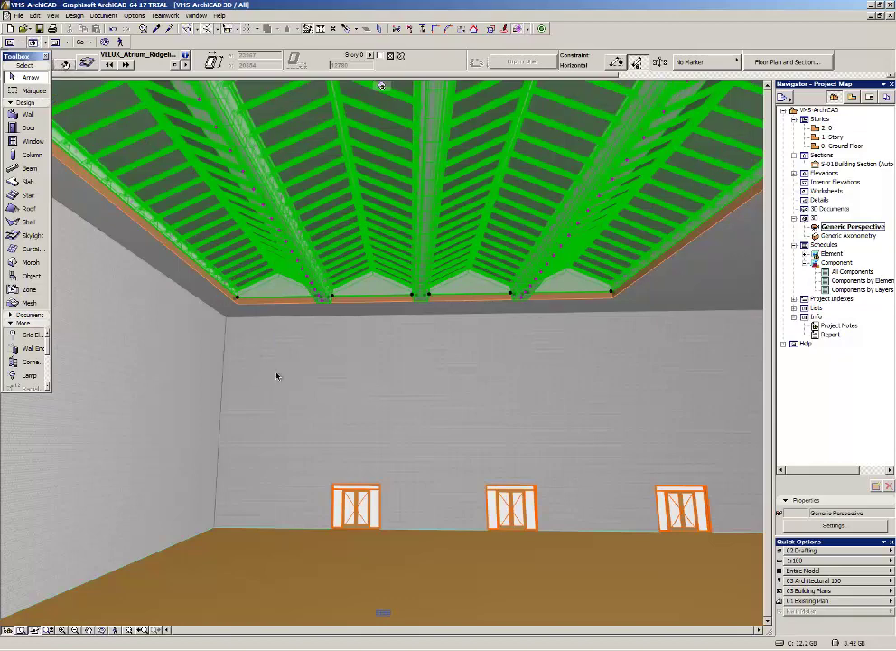
pyautogui.press('Escape')
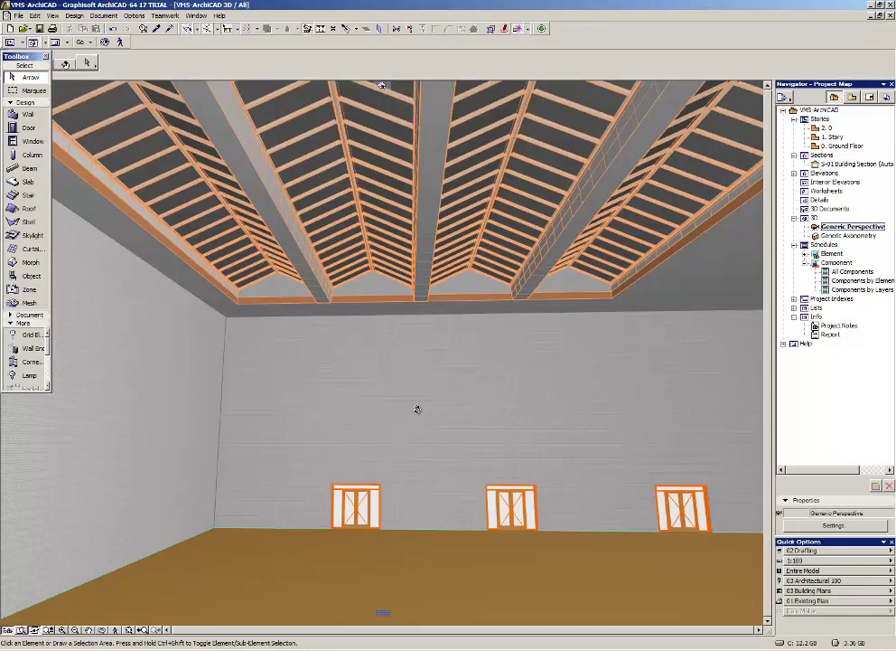
# - Examine the ridgelight and its roller blinds from inside the hall and from above the roof
pyautogui.keyDown('shift'); pyautogui.moveTo(416, 408); pyautogui.dragTo(419, 286, button='middle'); pyautogui.keyUp('shift')
pyautogui.scroll(-4, 382, 283)
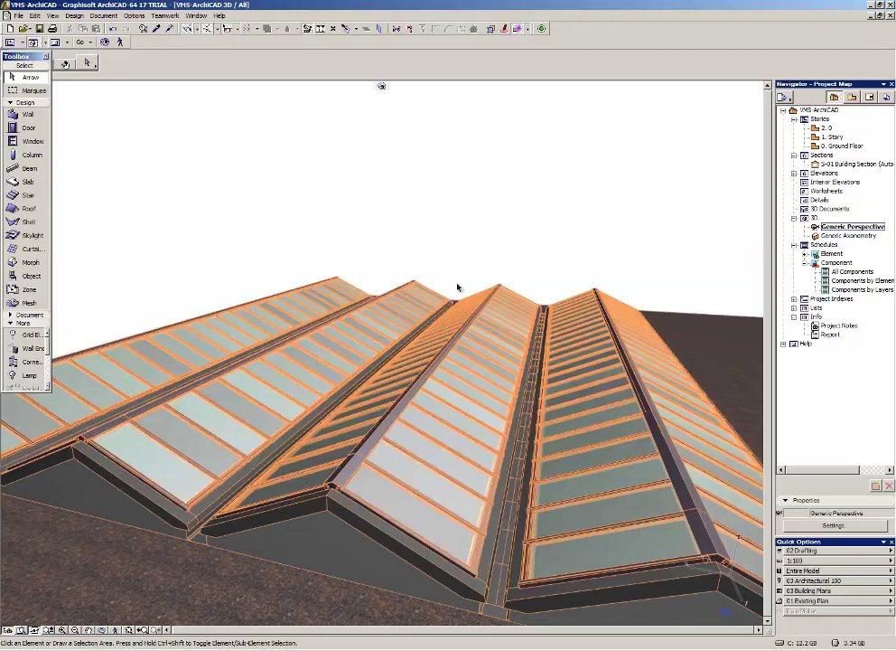
pyautogui.scroll(-5, 434, 290)
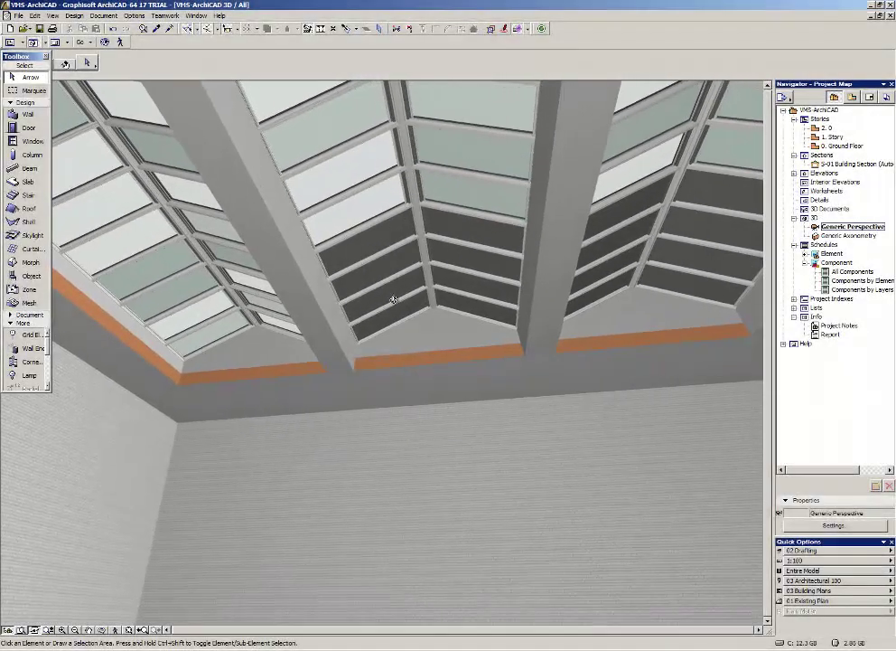
# - Select the ridgelight and set its openings to every 3rd module in all rows
pyautogui.click(376, 272)
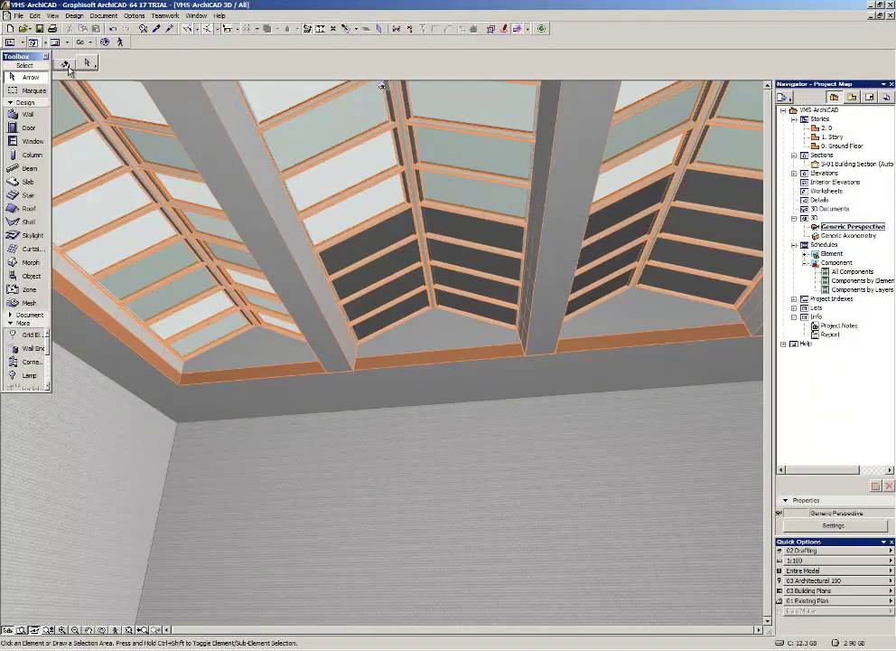
pyautogui.click(418, 199)
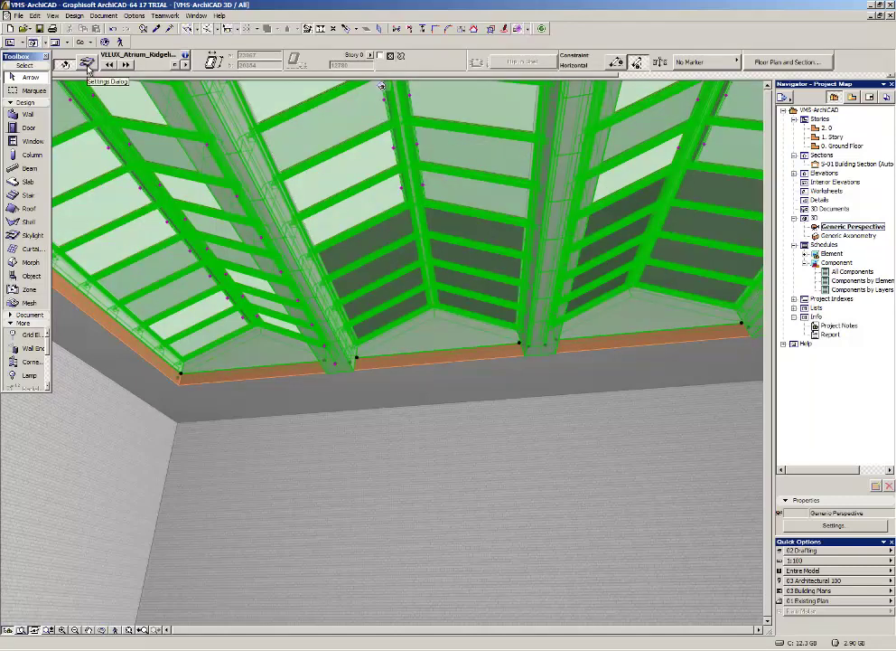
pyautogui.click(88, 63)
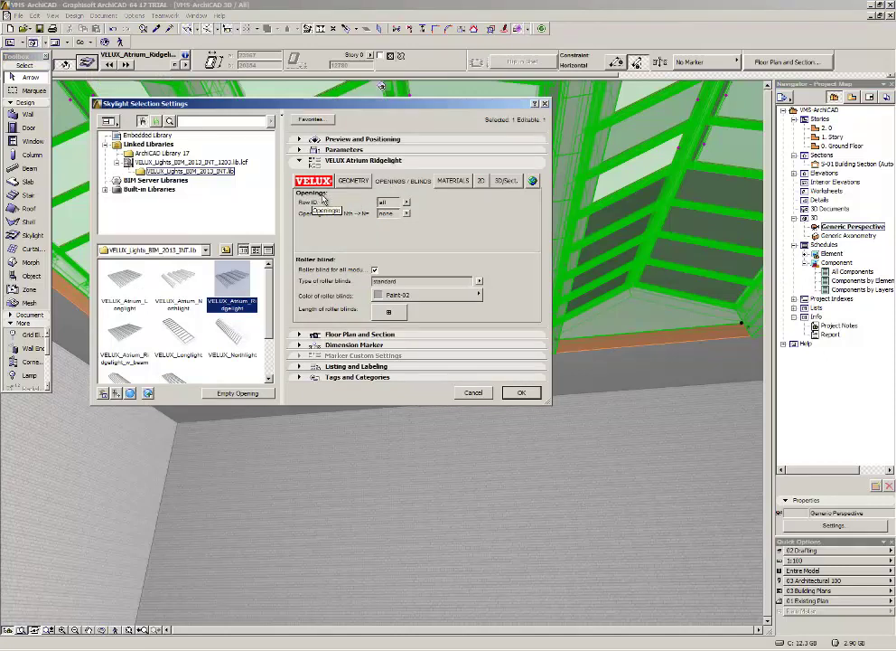
pyautogui.click(407, 202)
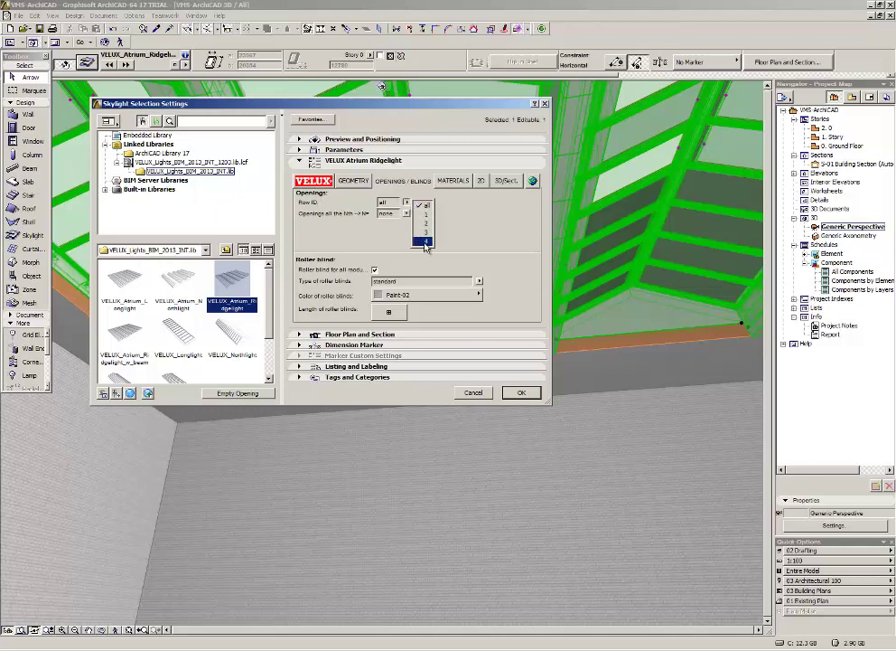
pyautogui.click(428, 207)
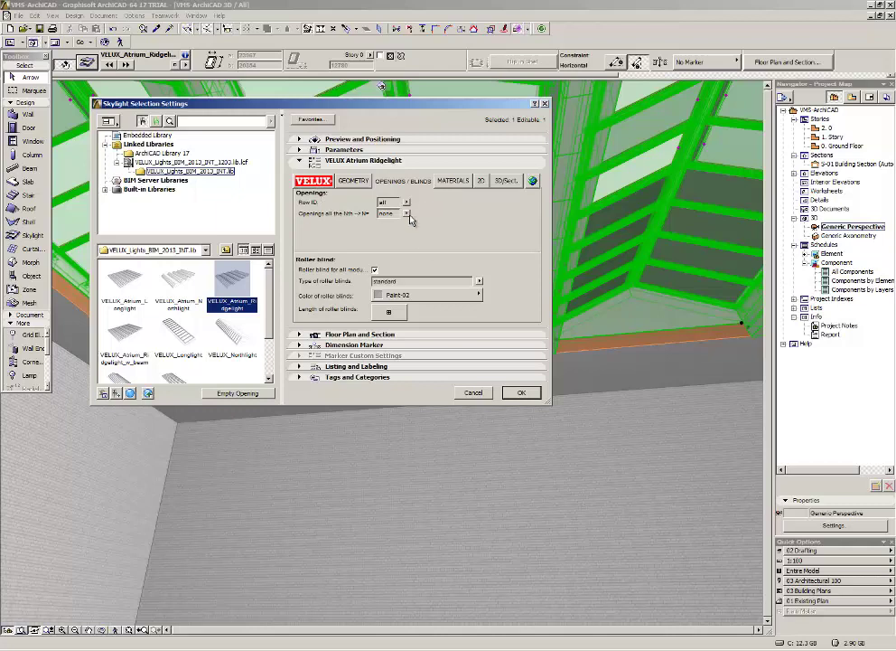
pyautogui.click(407, 214)
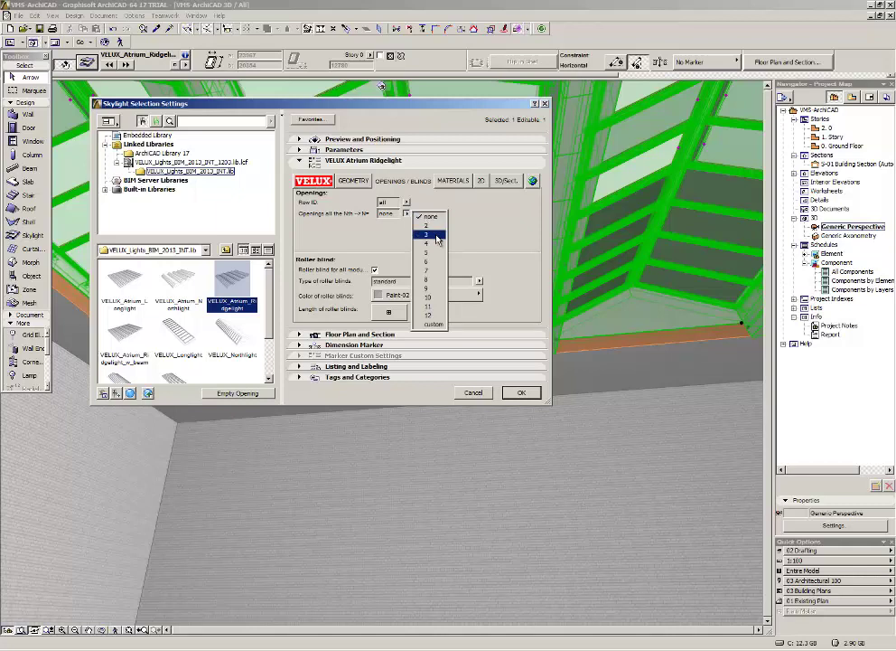
pyautogui.click(432, 234)
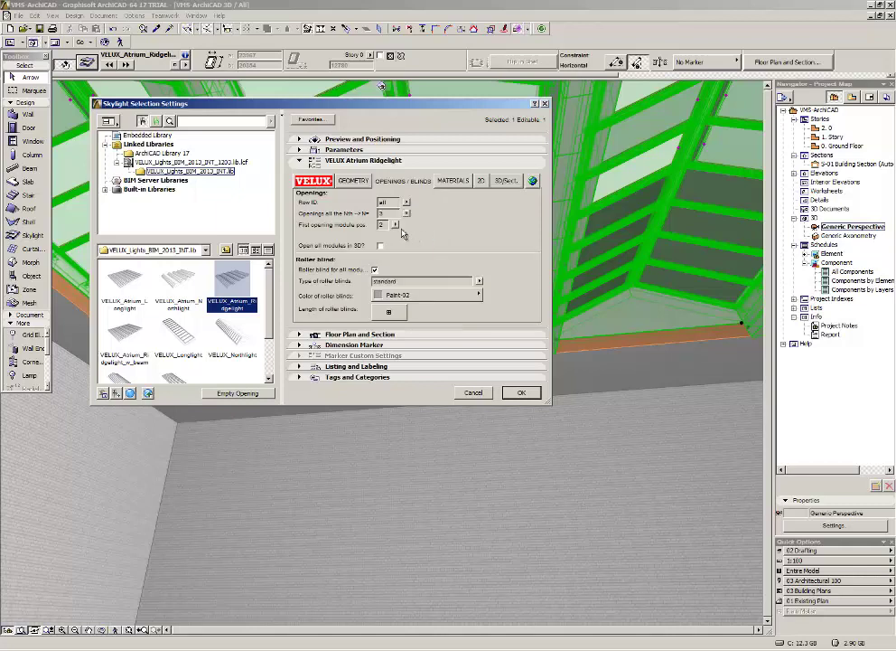
# - Enable opening all modules in 3D, accept the skylight settings and deselect the ridgelight
pyautogui.click(397, 226)
pyautogui.click(396, 228)
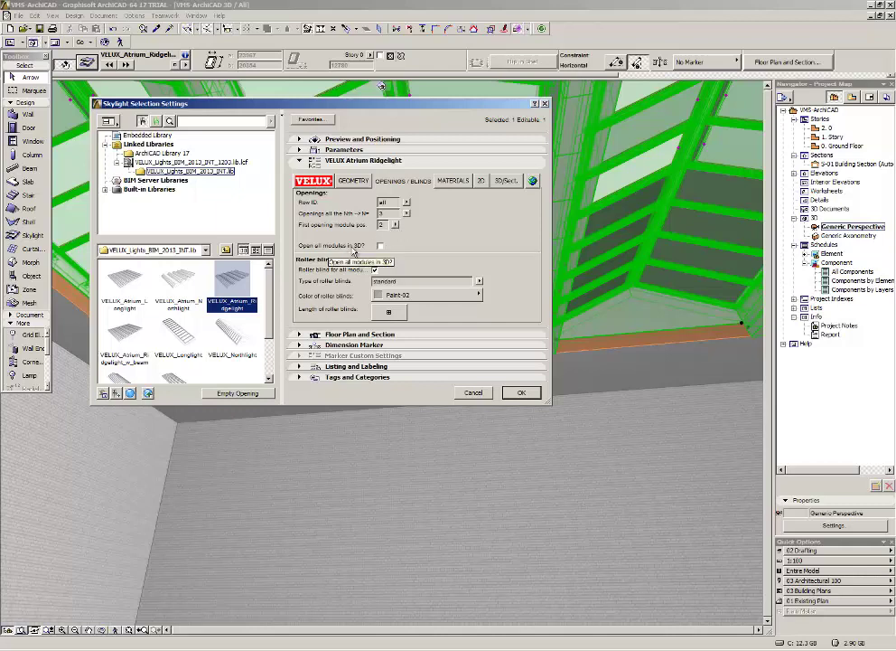
pyautogui.click(380, 248)
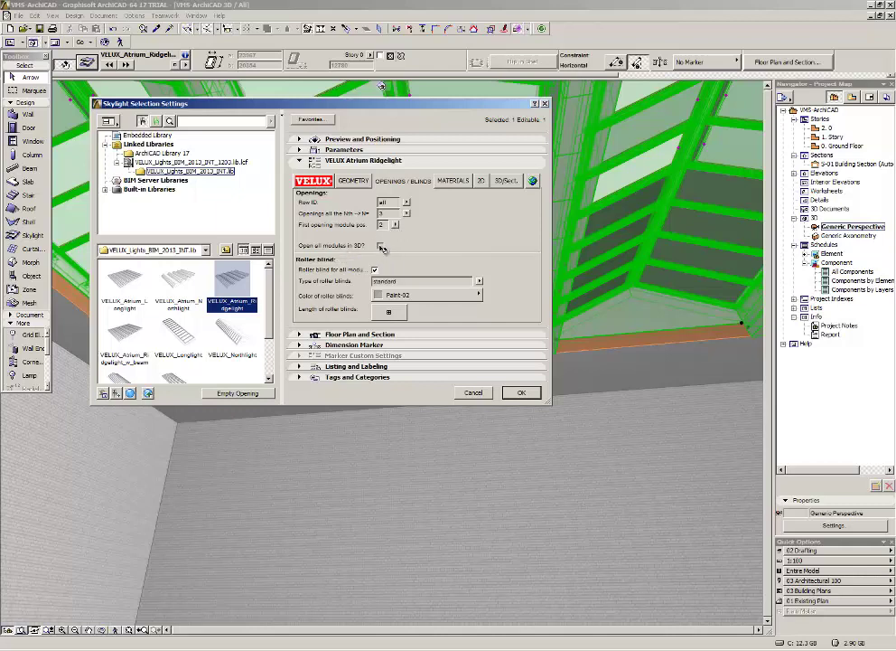
pyautogui.click(521, 394)
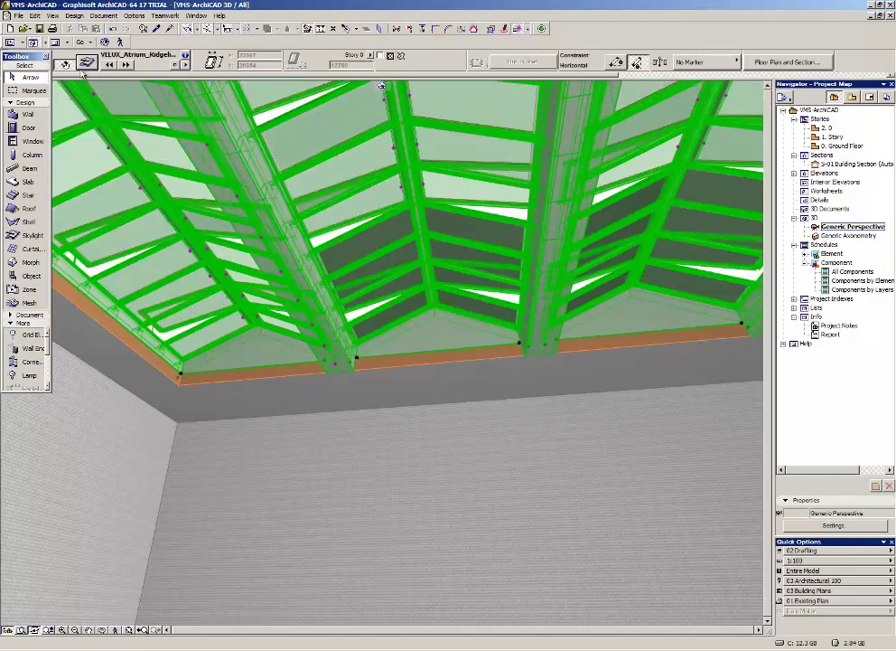
pyautogui.press('Escape')
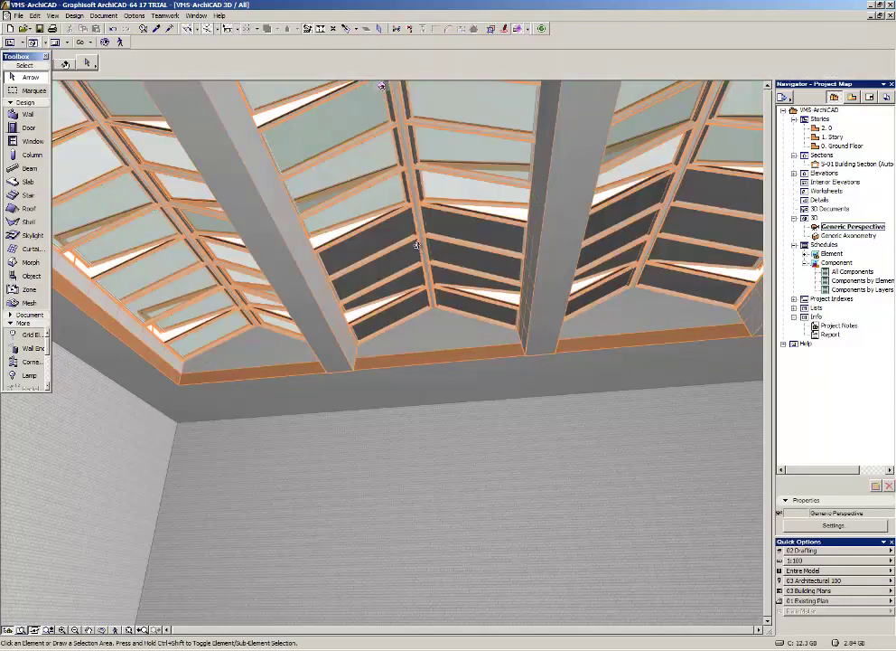
# - Examine the opened ridgelight modules from inside the hall and from above the roof
pyautogui.keyDown('shift'); pyautogui.moveTo(417, 245); pyautogui.dragTo(415, 325, button='middle'); pyautogui.keyUp('shift')
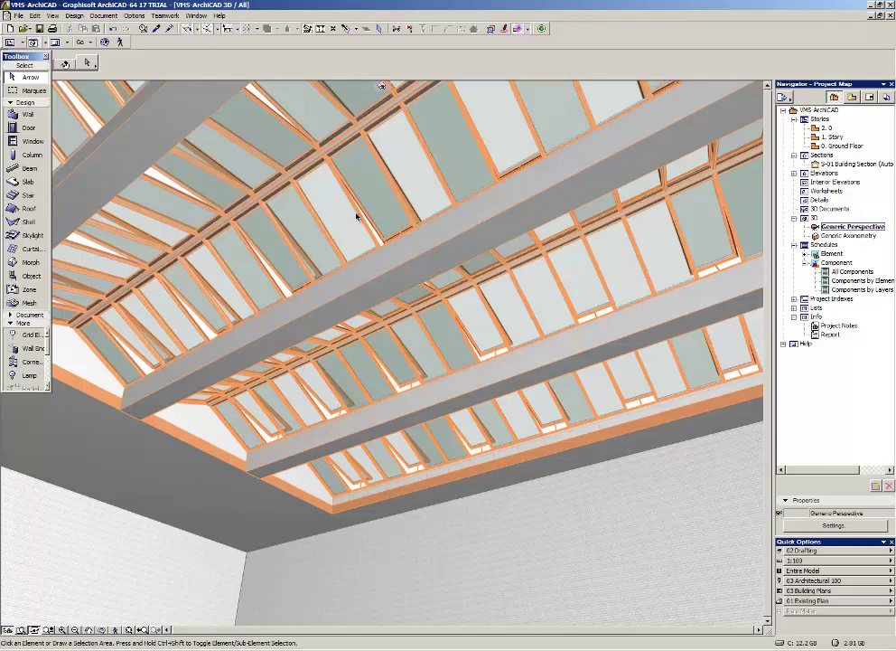
pyautogui.keyDown('shift'); pyautogui.moveTo(352, 212); pyautogui.dragTo(434, 266, button='middle'); pyautogui.keyUp('shift')
pyautogui.hotkey('ctrl', 'a')
pyautogui.press('Escape')
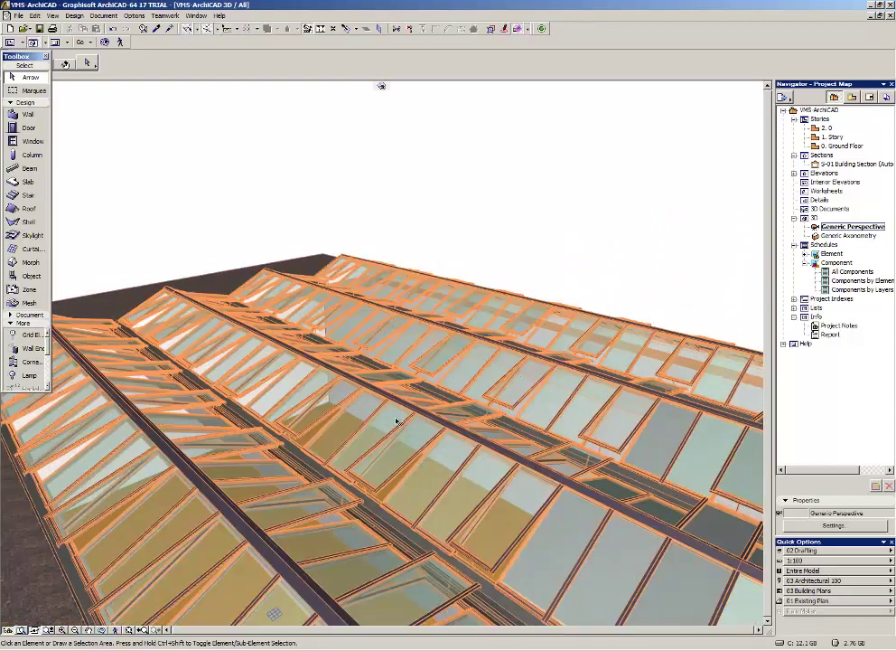
# - Select the roof's ridgelight and replace it with the VELUX Atrium Northlight library part in the skylight settings
pyautogui.keyDown('shift'); pyautogui.moveTo(386, 430); pyautogui.dragTo(390, 345, button='middle'); pyautogui.keyUp('shift')
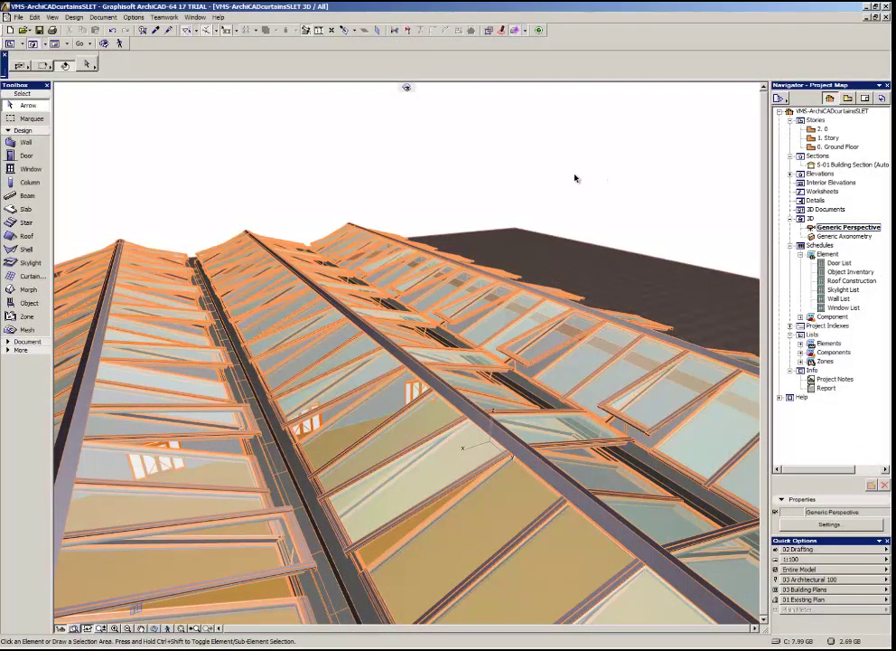
pyautogui.click(354, 228)
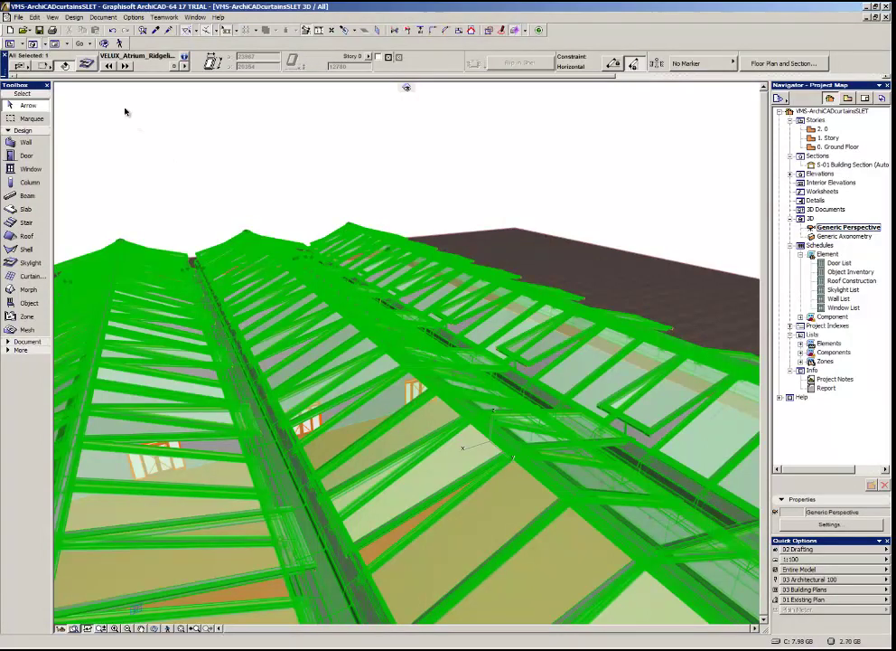
pyautogui.click(87, 65)
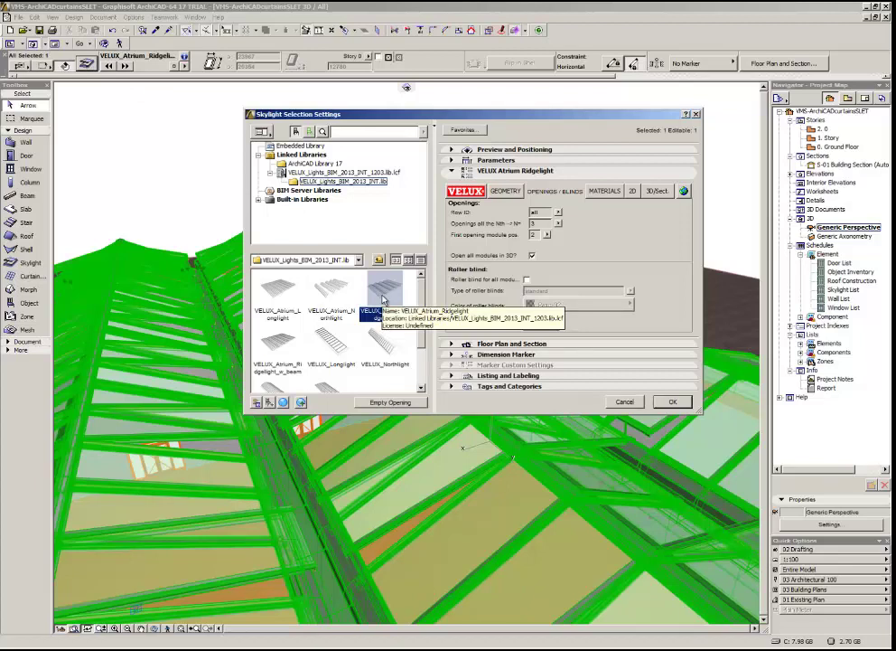
pyautogui.click(506, 193)
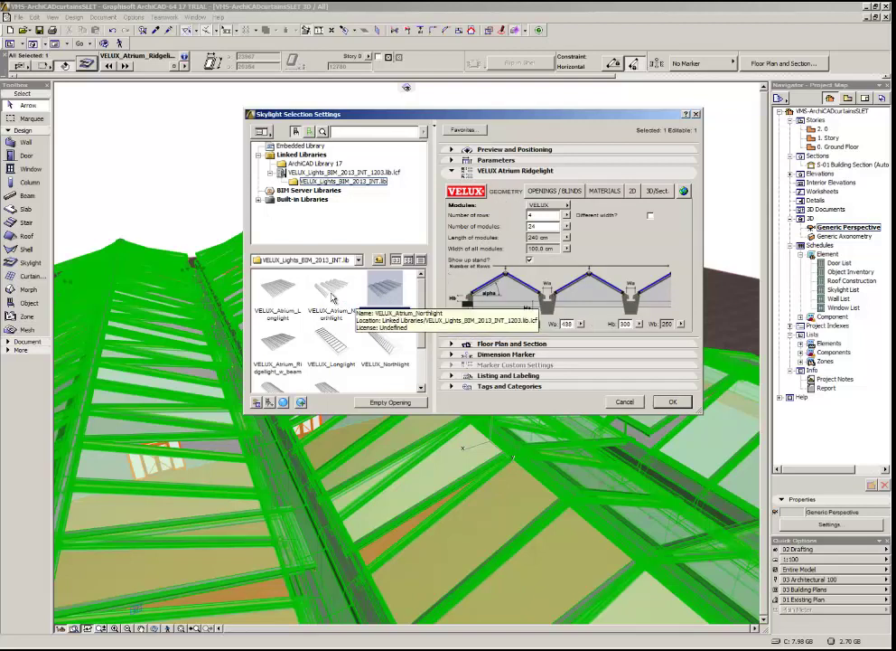
pyautogui.click(331, 296)
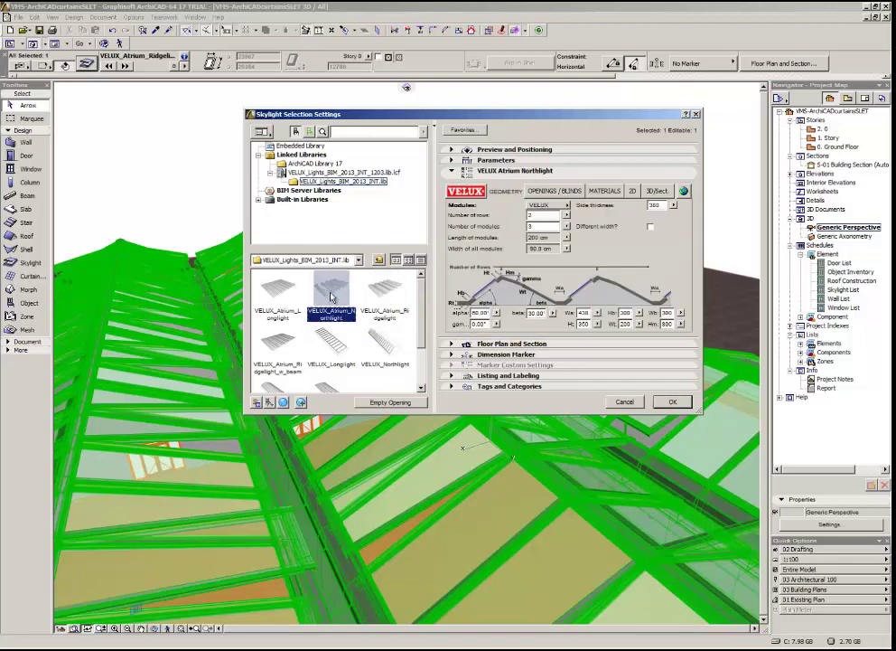
# - Set the northlight to 4 rows of 24 modules, each 240 cm long and 100 cm wide, and accept the settings
pyautogui.click(567, 216)
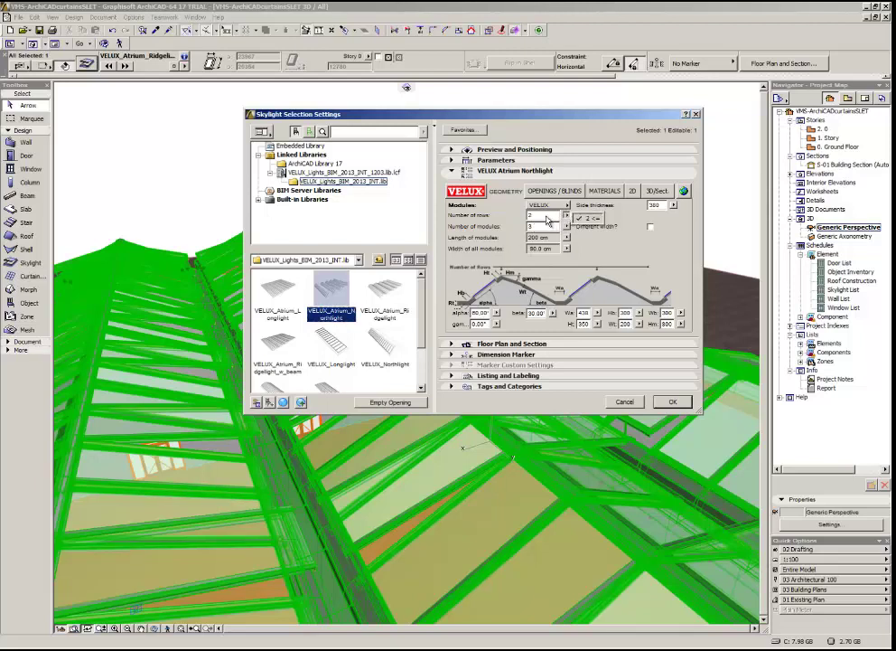
pyautogui.click(533, 215)
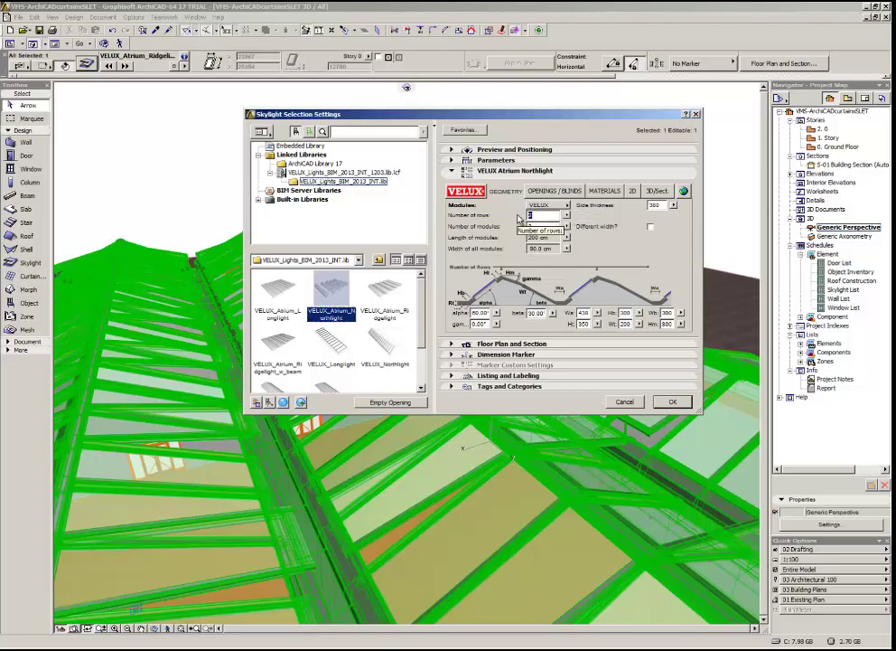
pyautogui.write('4')
pyautogui.click(567, 249)
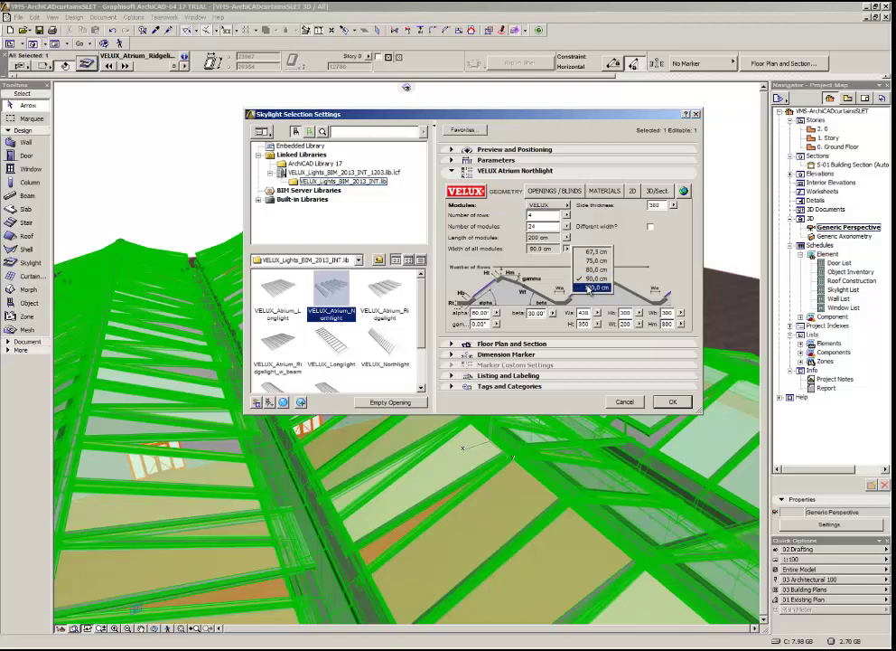
pyautogui.click(587, 287)
pyautogui.click(567, 237)
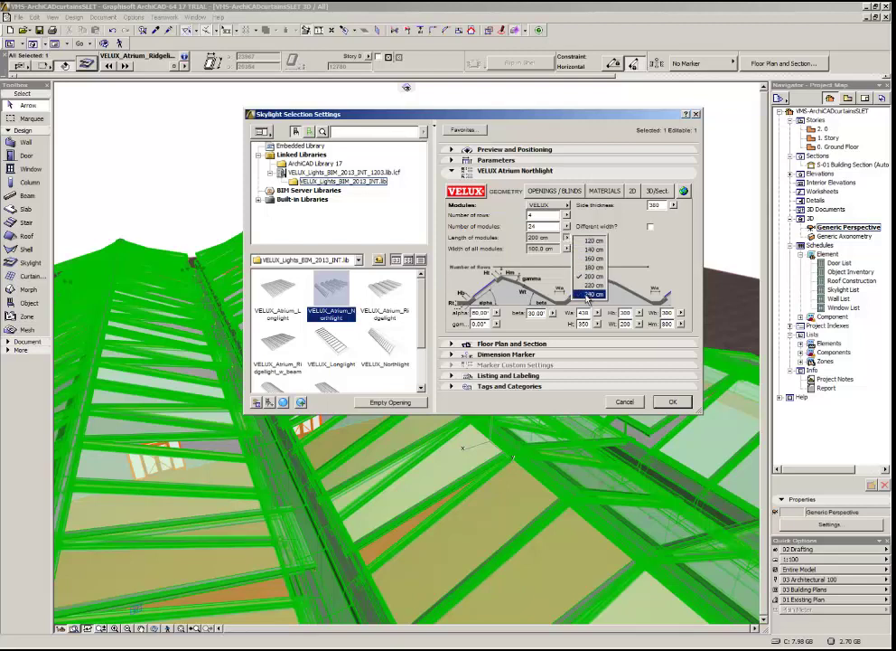
pyautogui.click(596, 286)
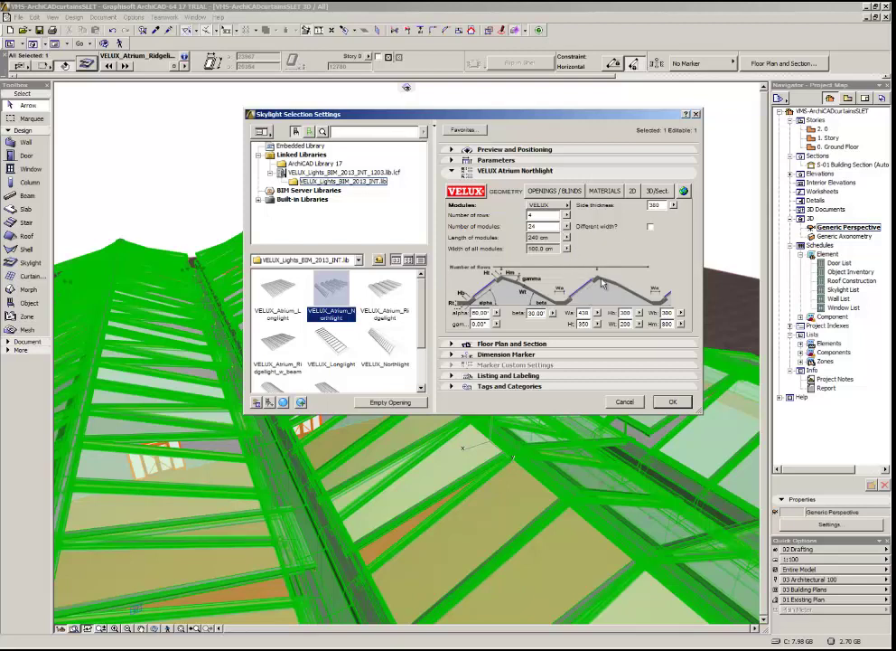
pyautogui.click(669, 403)
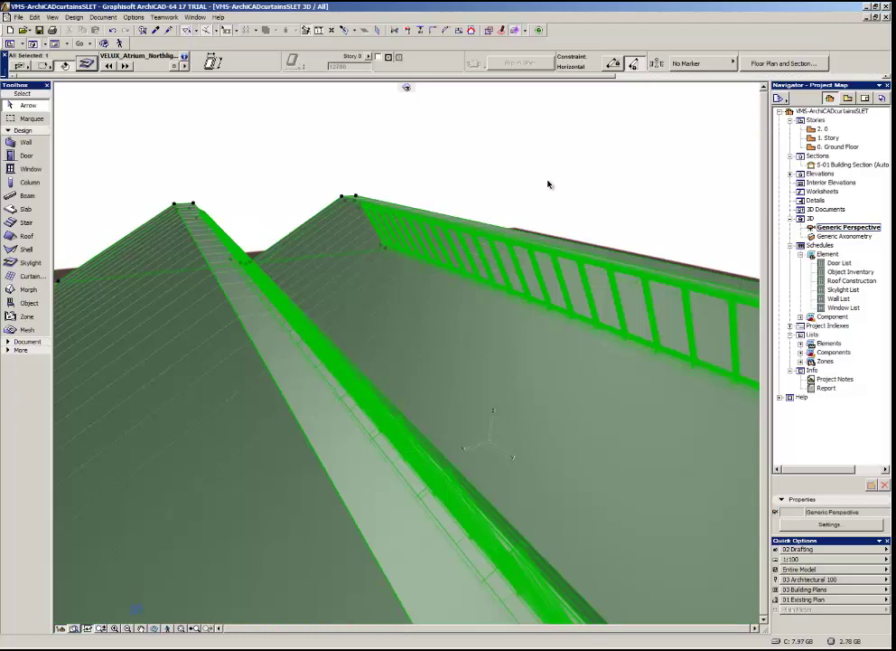
# - Examine the northlight rows from above the roof and from inside the hall
pyautogui.scroll(-3, 371, 201)
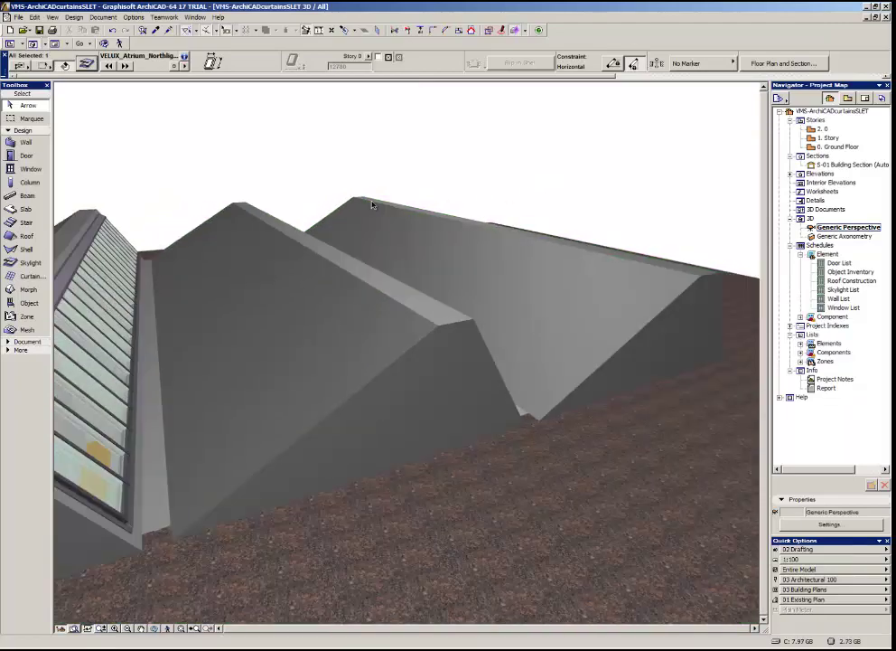
pyautogui.keyDown('shift'); pyautogui.moveTo(465, 168); pyautogui.dragTo(390, 80, button='middle'); pyautogui.keyUp('shift')
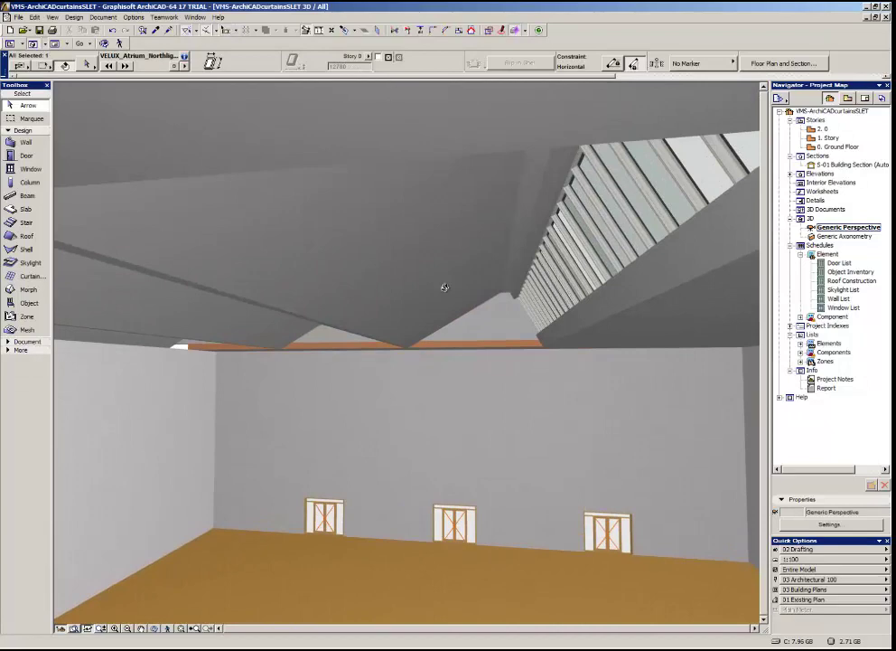
pyautogui.keyDown('shift'); pyautogui.moveTo(449, 283); pyautogui.dragTo(556, 222, button='middle'); pyautogui.keyUp('shift')
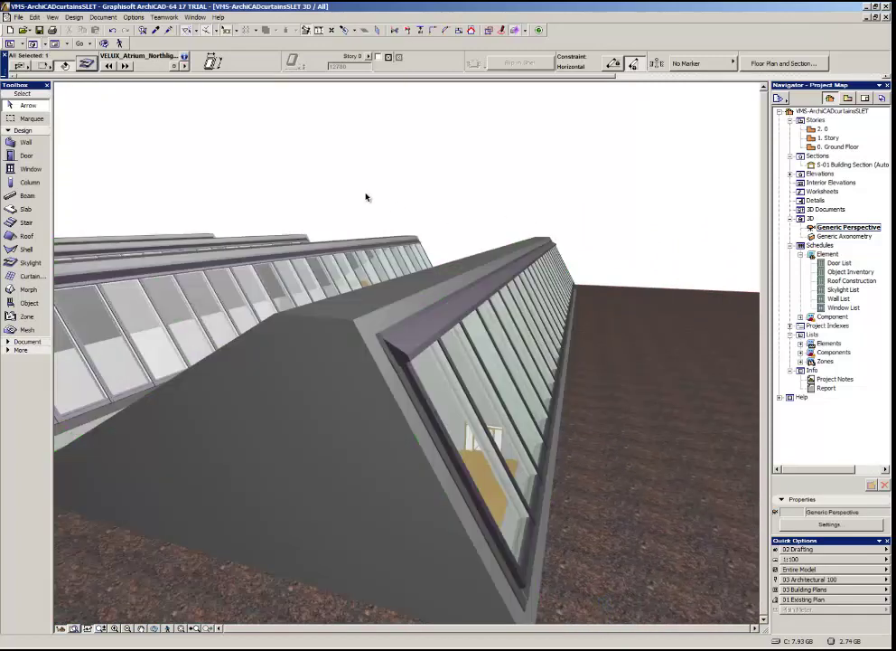
pyautogui.keyDown('shift'); pyautogui.moveTo(372, 208); pyautogui.dragTo(487, 331, button='middle'); pyautogui.keyUp('shift')
# - Select the northlight, set its beta angle to 40°, accept the settings and deselect it
pyautogui.hotkey('ctrl', 'a')
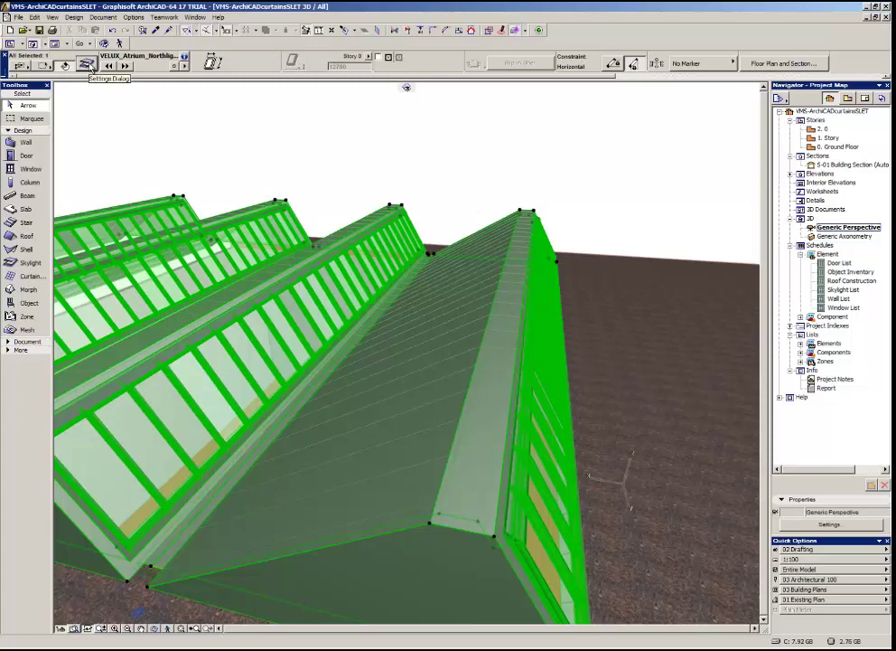
pyautogui.click(87, 65)
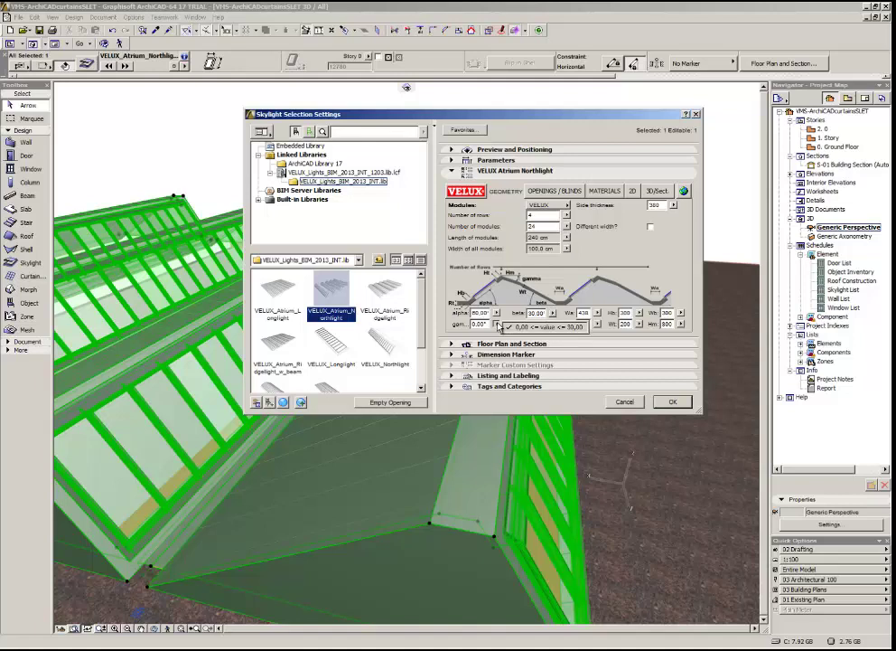
pyautogui.press('Tab')
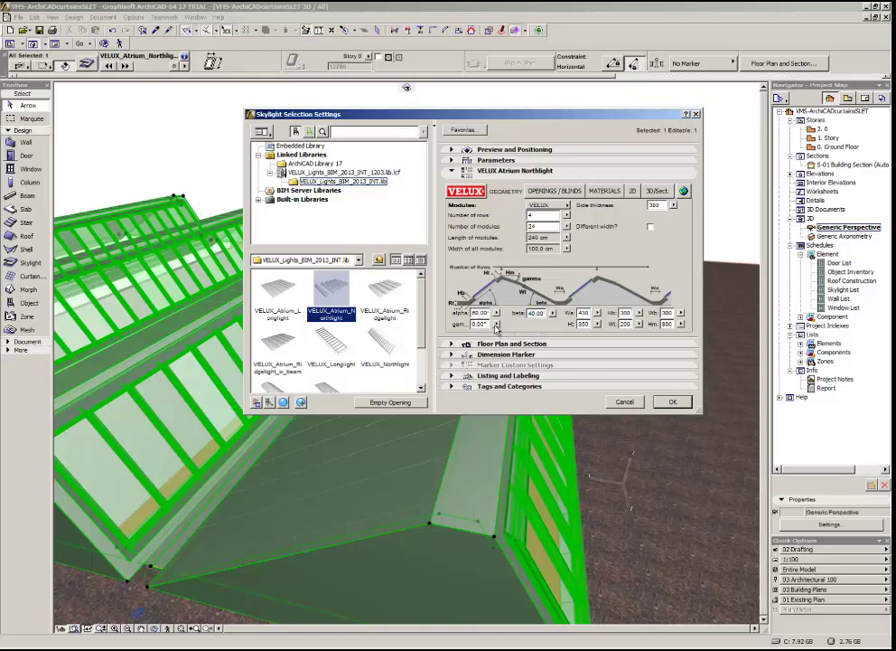
pyautogui.click(536, 313)
pyautogui.click(671, 403)
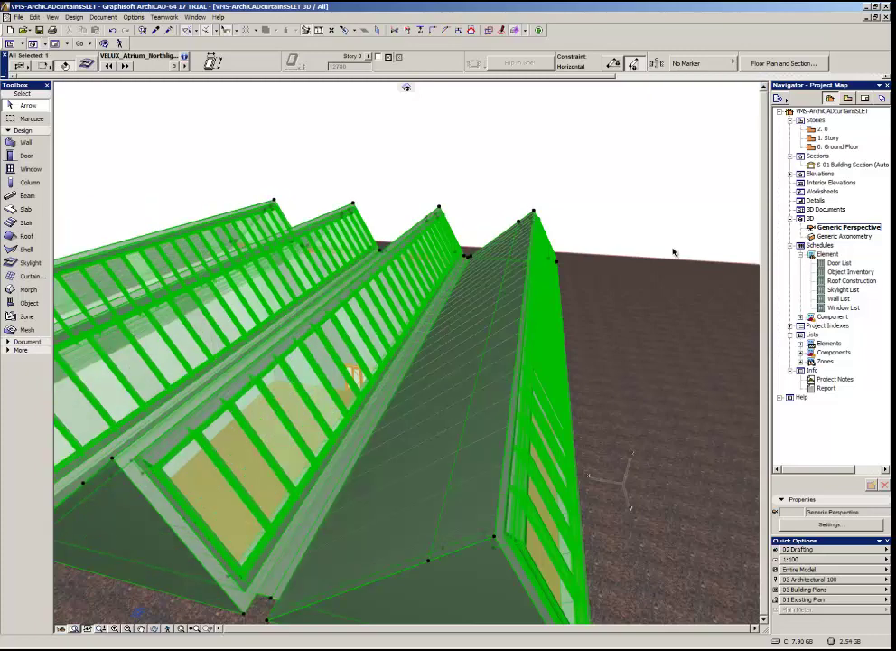
pyautogui.click(674, 252)
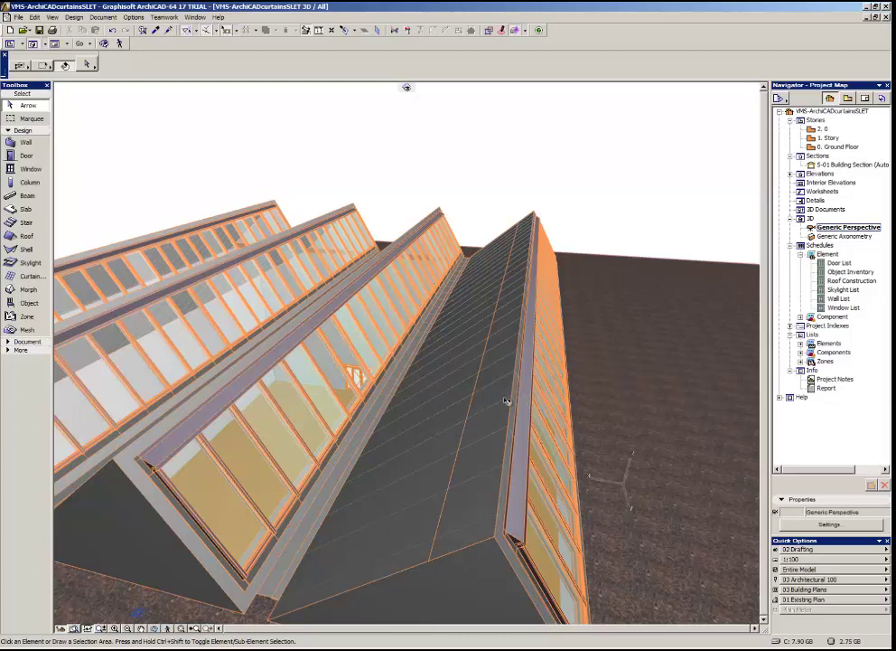
pyautogui.moveTo(469, 394)
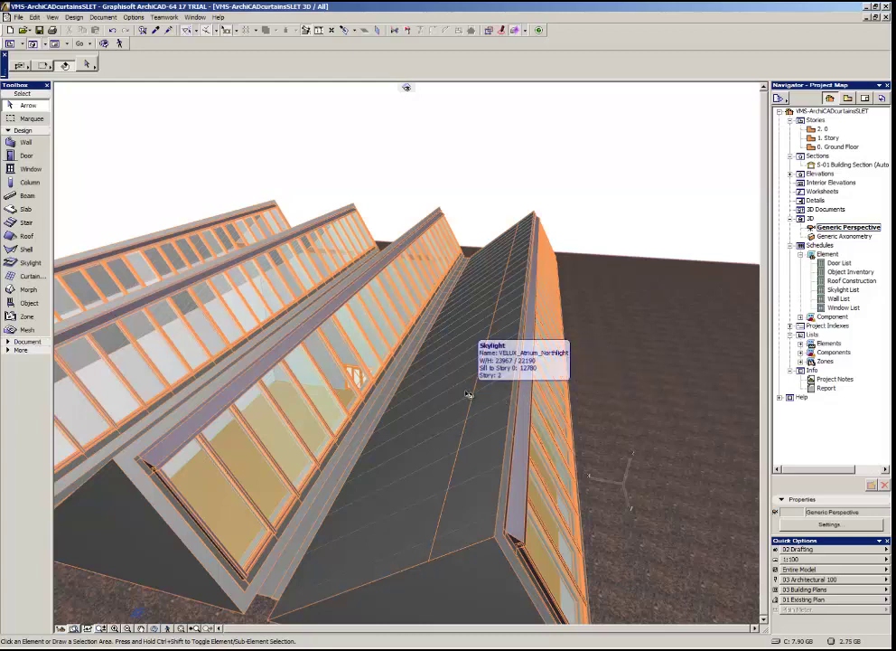
pyautogui.moveTo(477, 395); pyautogui.dragTo(628, 257)
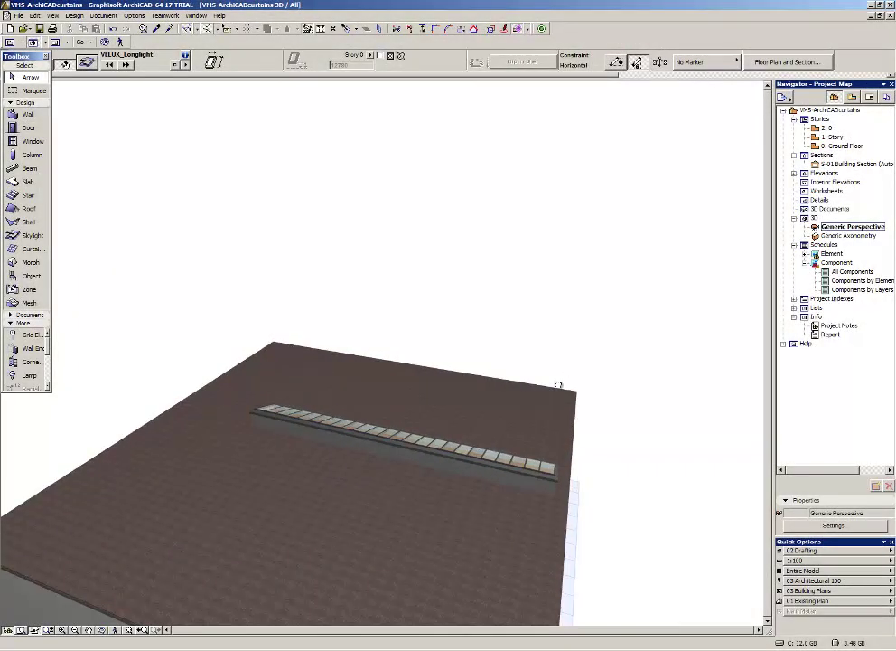
# - Select the longlight and move it across the roof toward the near edge
pyautogui.click(494, 457)
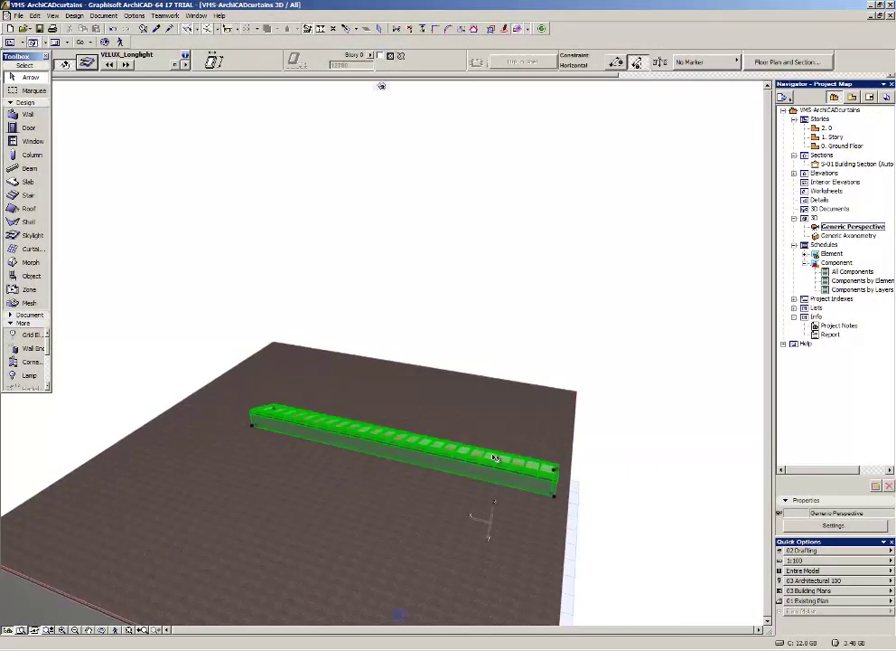
pyautogui.click(495, 457)
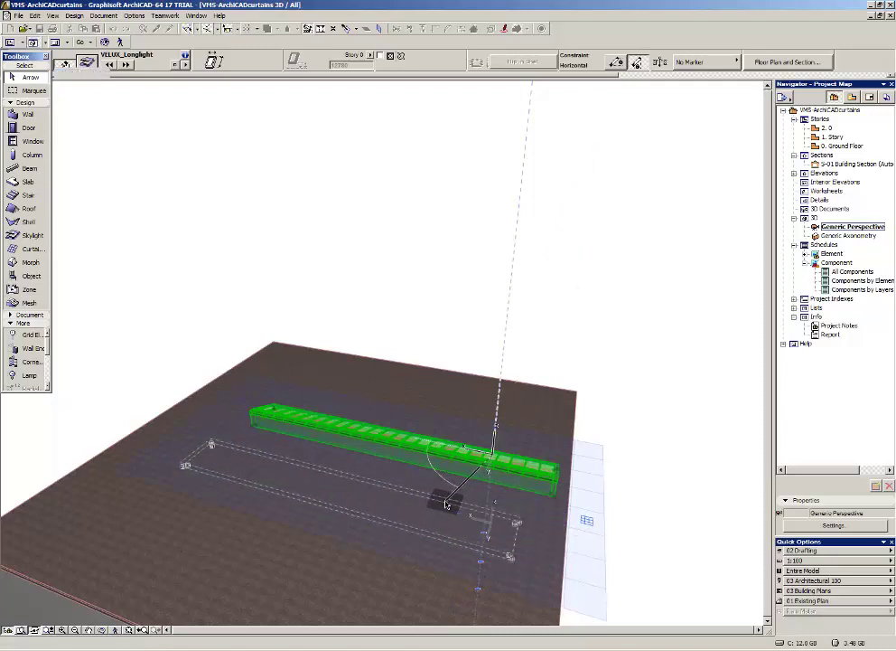
pyautogui.click(447, 504)
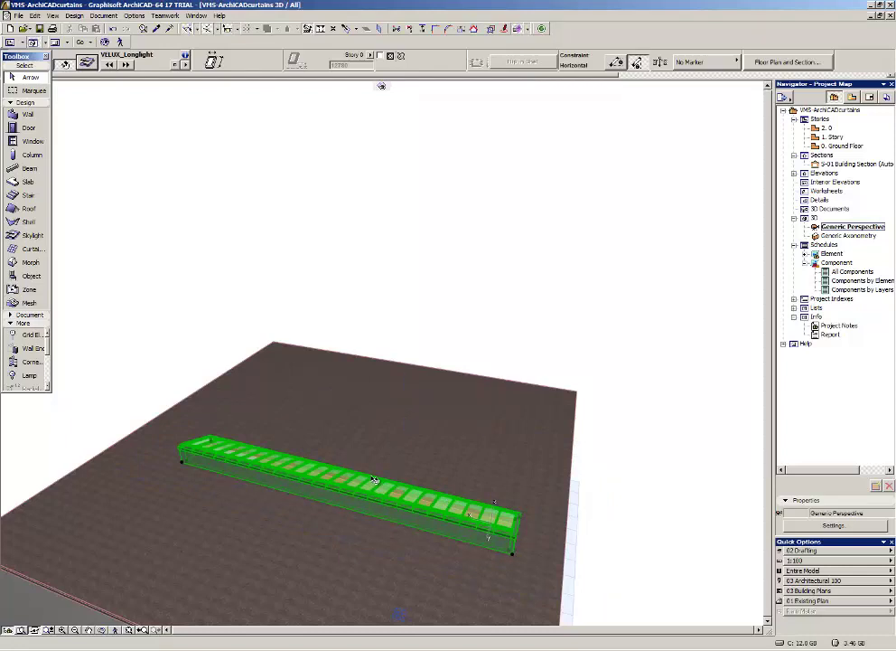
# - Rotate the longlight about 90° around a point near its end and move it about 6960 mm toward the roof's near edge
pyautogui.rightClick(374, 480)
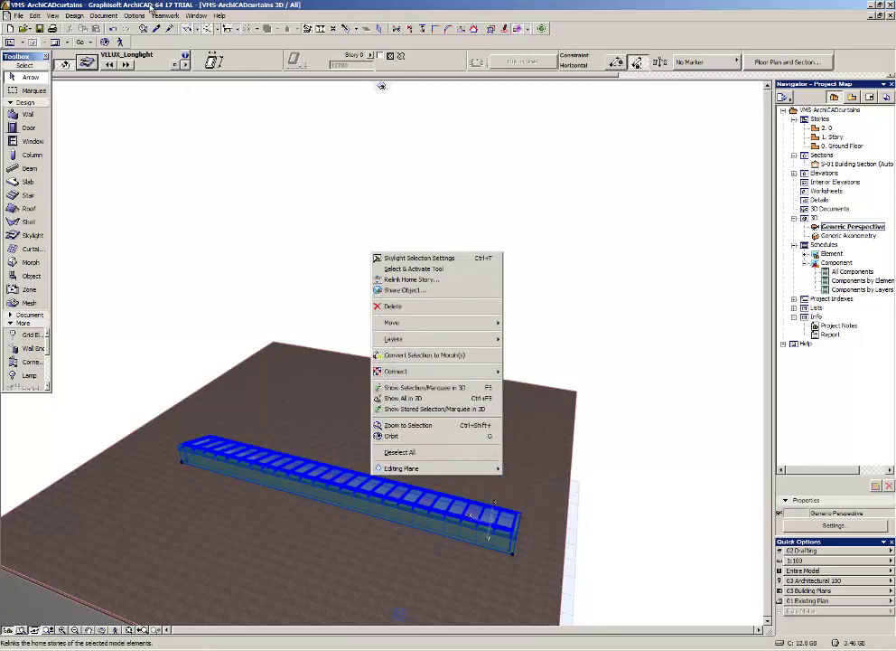
pyautogui.click(119, 8)
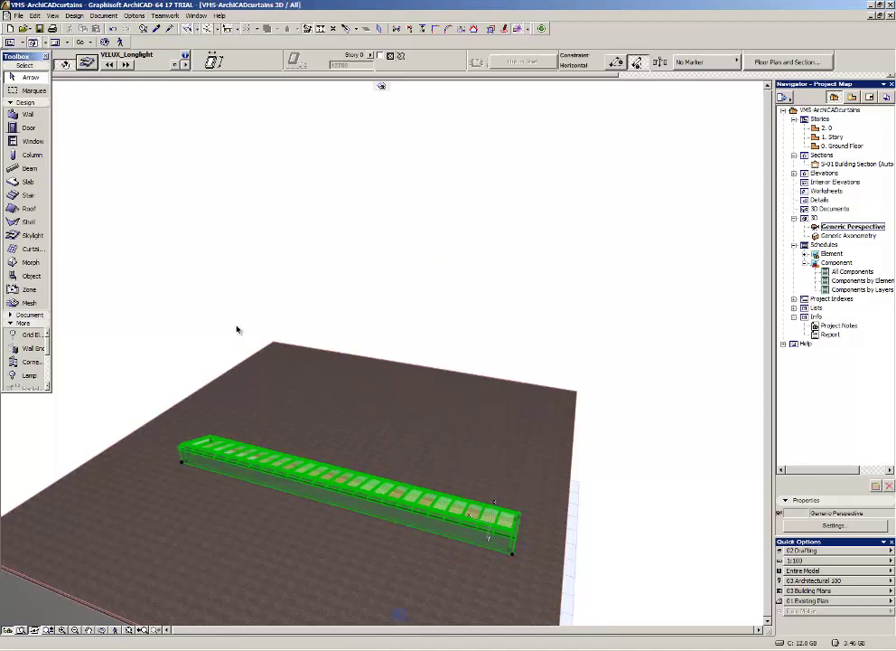
pyautogui.rightClick(242, 448)
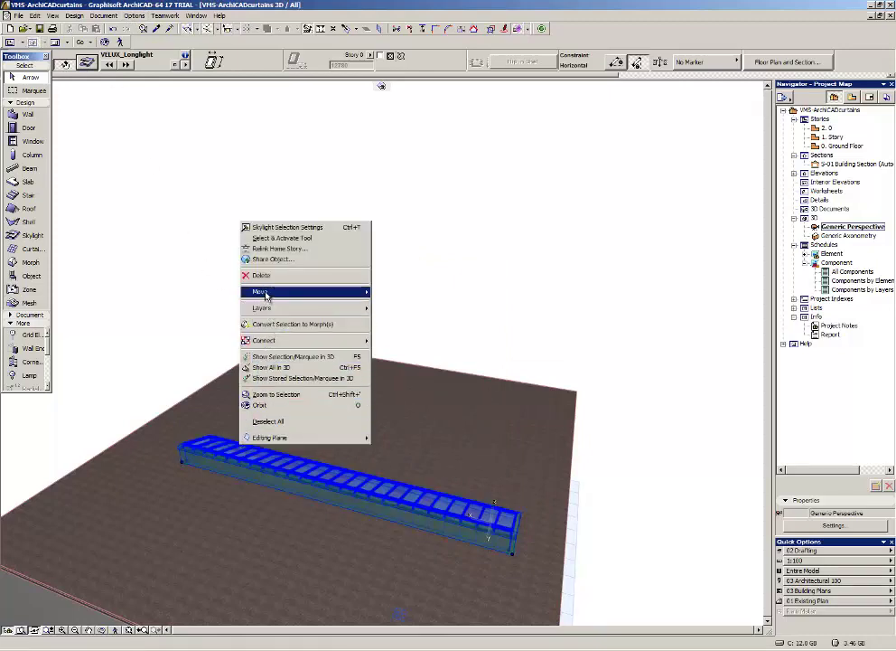
pyautogui.moveTo(309, 294)
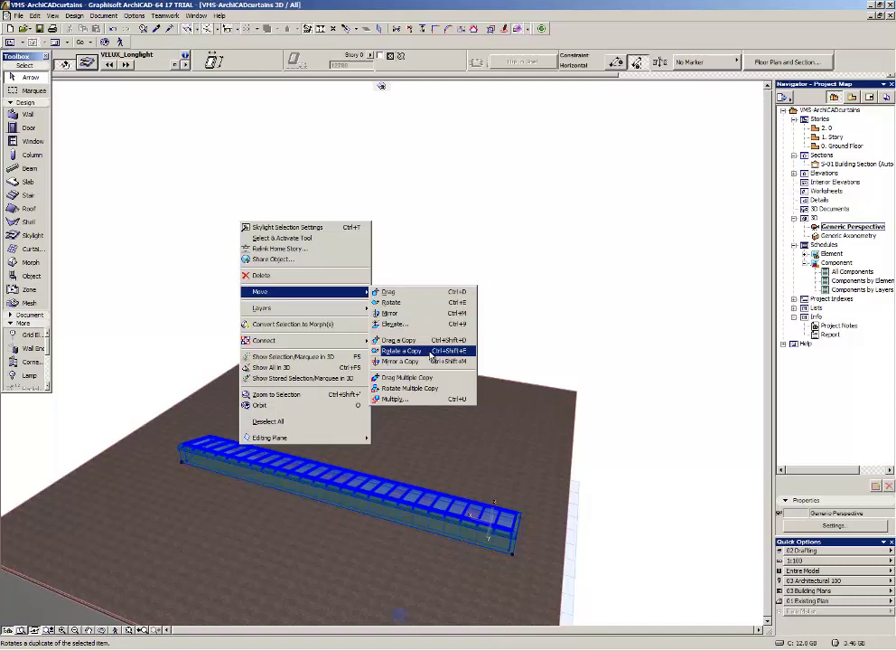
pyautogui.click(394, 302)
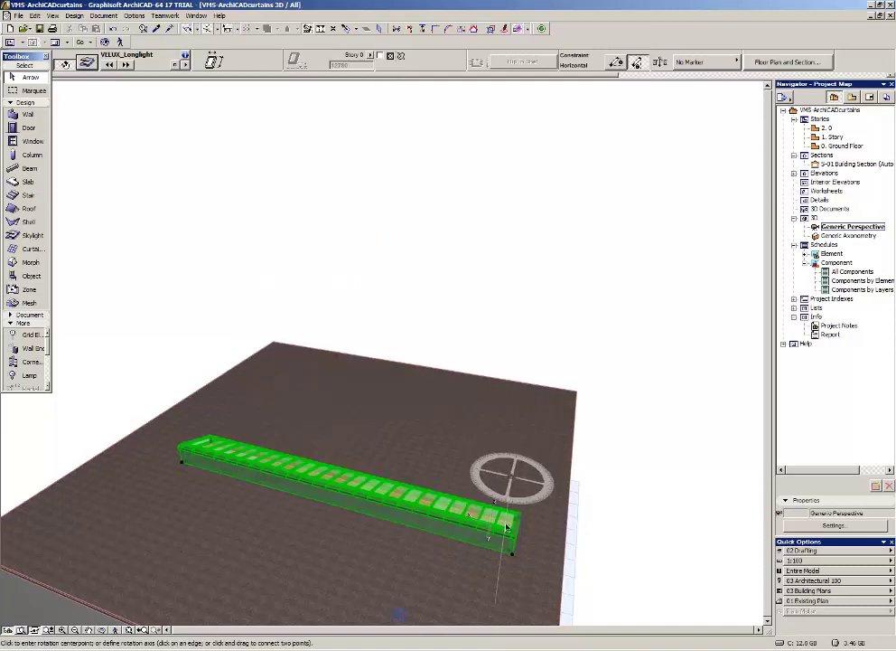
pyautogui.click(445, 492)
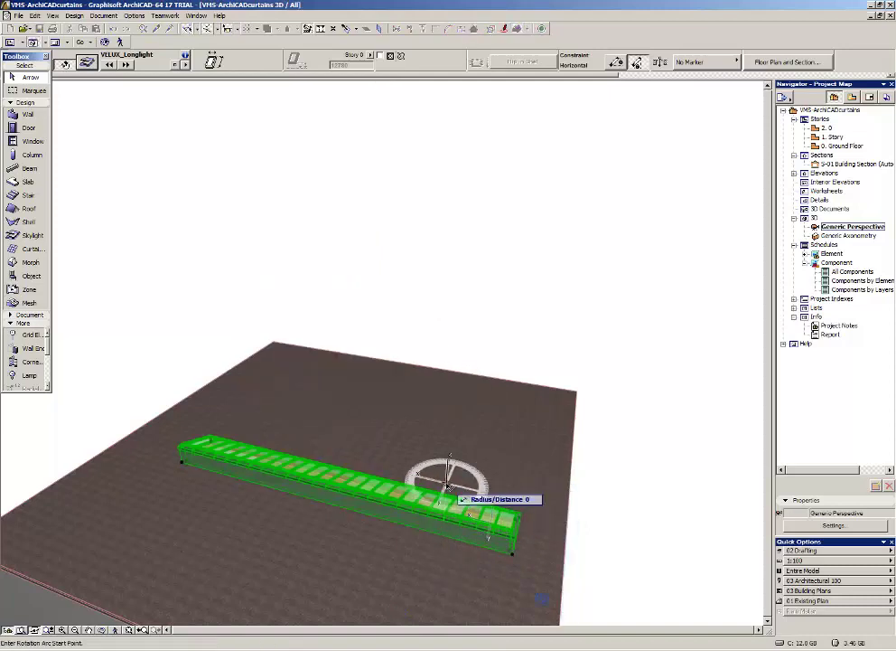
pyautogui.click(421, 549)
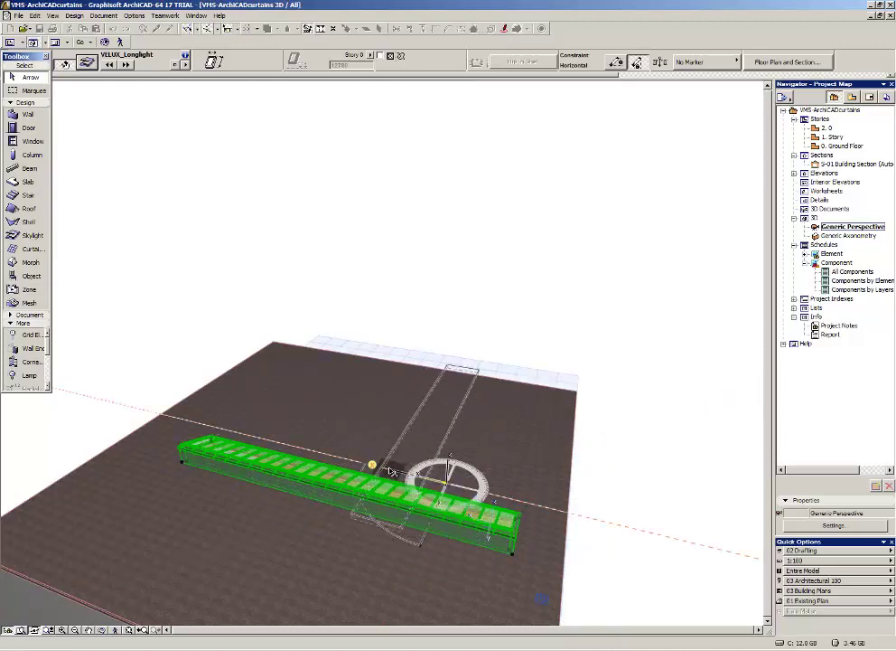
pyautogui.click(392, 471)
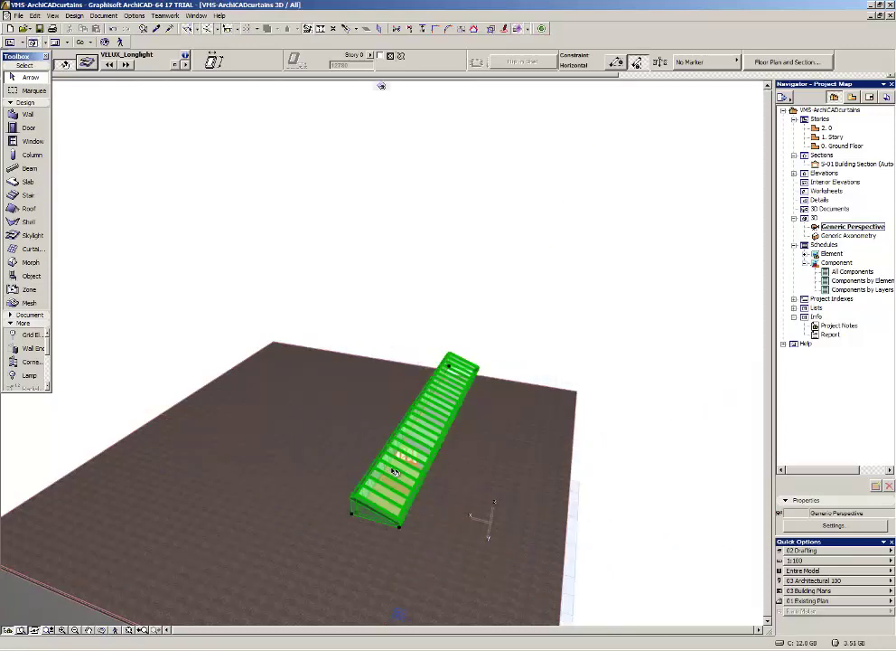
pyautogui.click(442, 443)
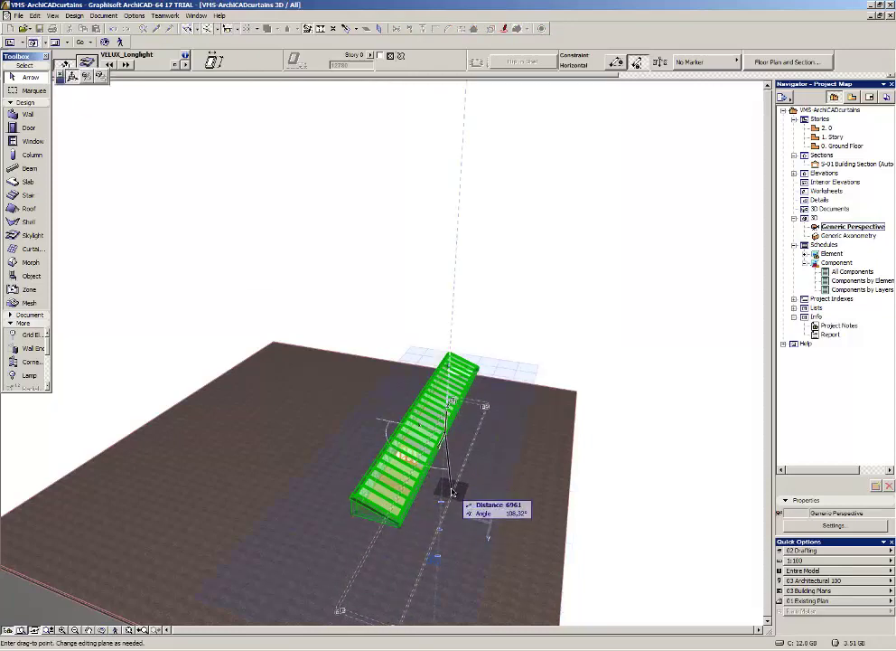
pyautogui.click(453, 492)
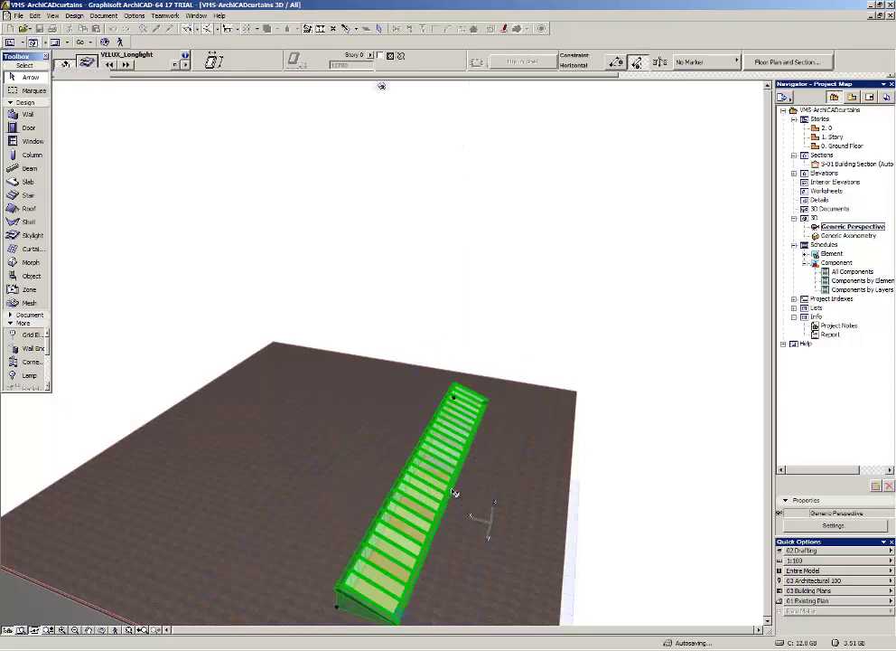
# - Place four parallel copies of the longlight at even spacing across the roof, the farthest about 20265 mm from the original
pyautogui.rightClick(446, 404)
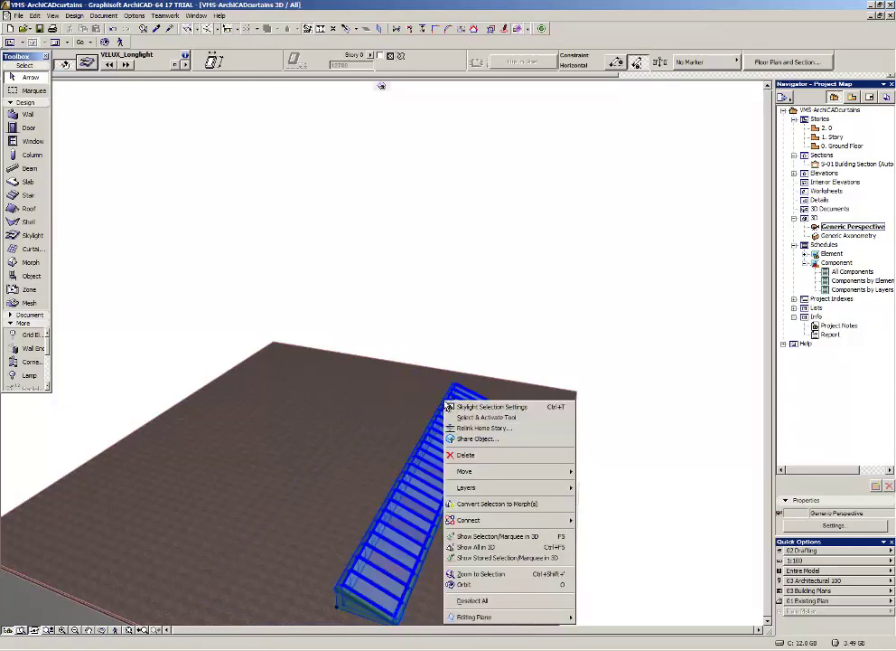
pyautogui.moveTo(465, 472)
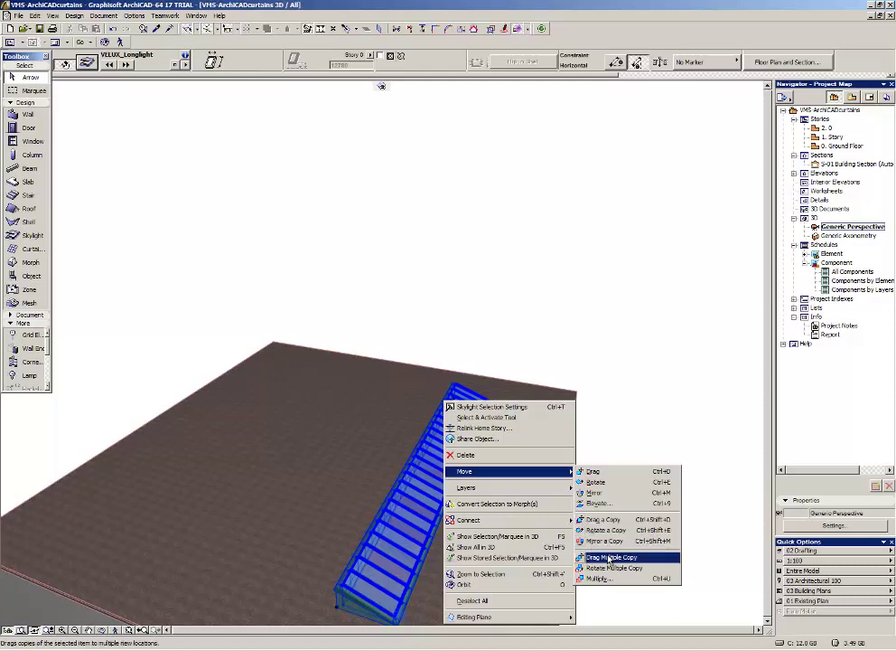
pyautogui.click(609, 558)
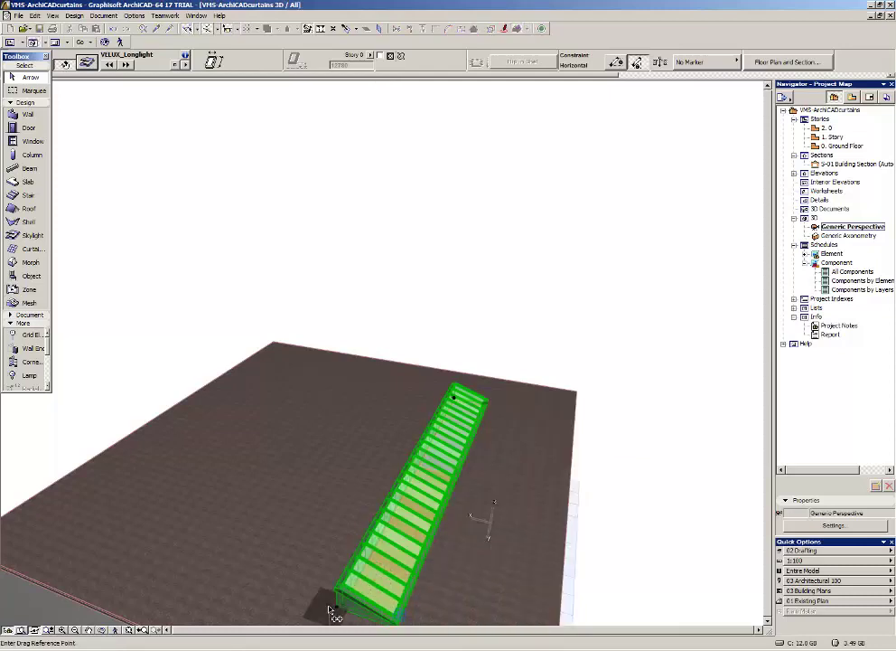
pyautogui.click(341, 615)
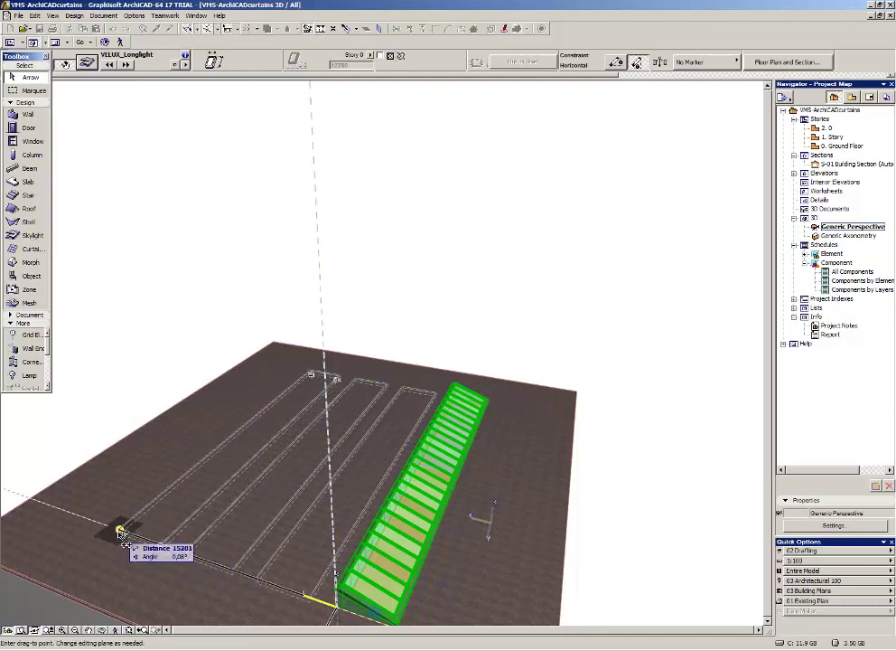
pyautogui.rightClick(123, 534)
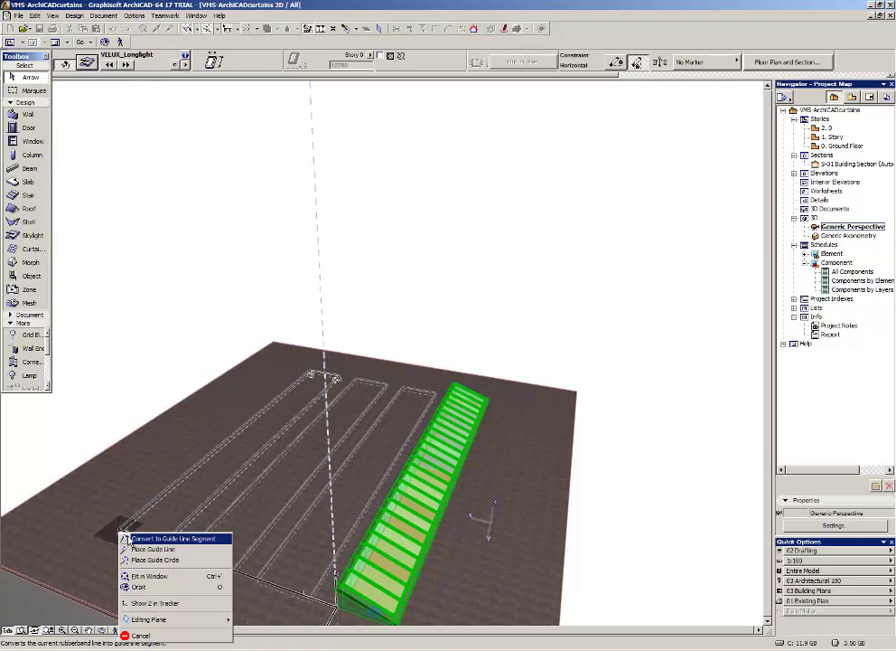
pyautogui.click(91, 450)
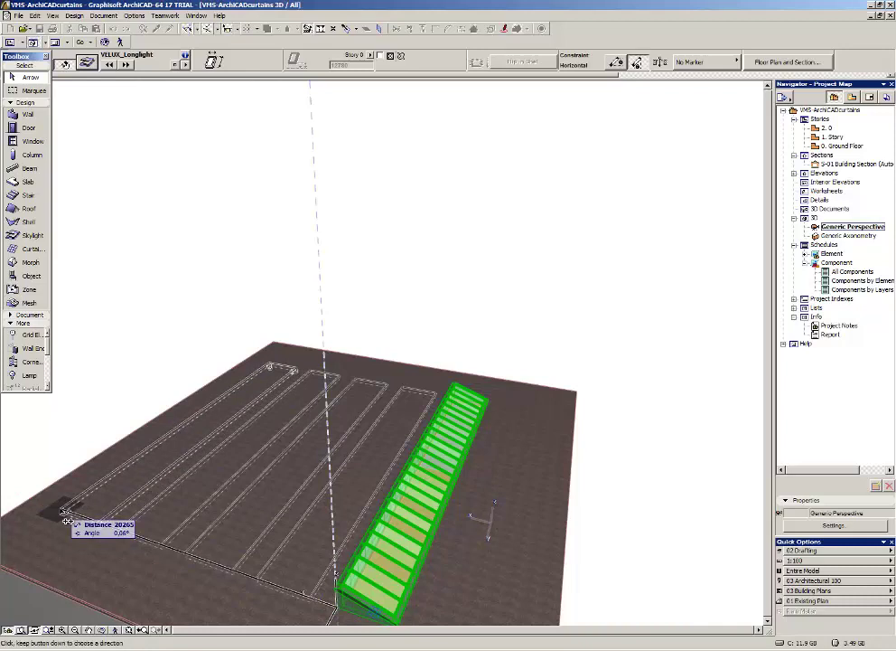
pyautogui.click(65, 521)
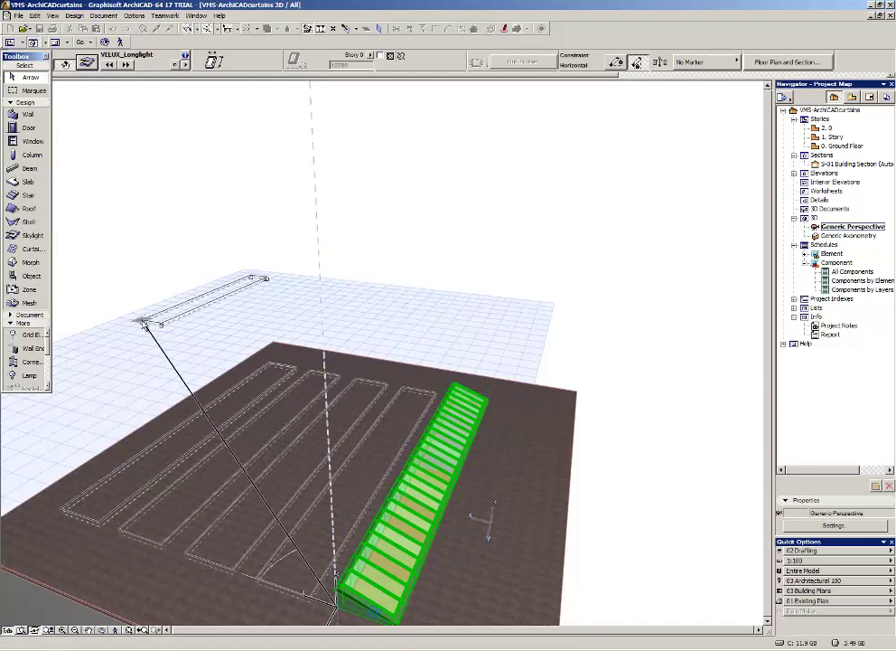
pyautogui.click(142, 323)
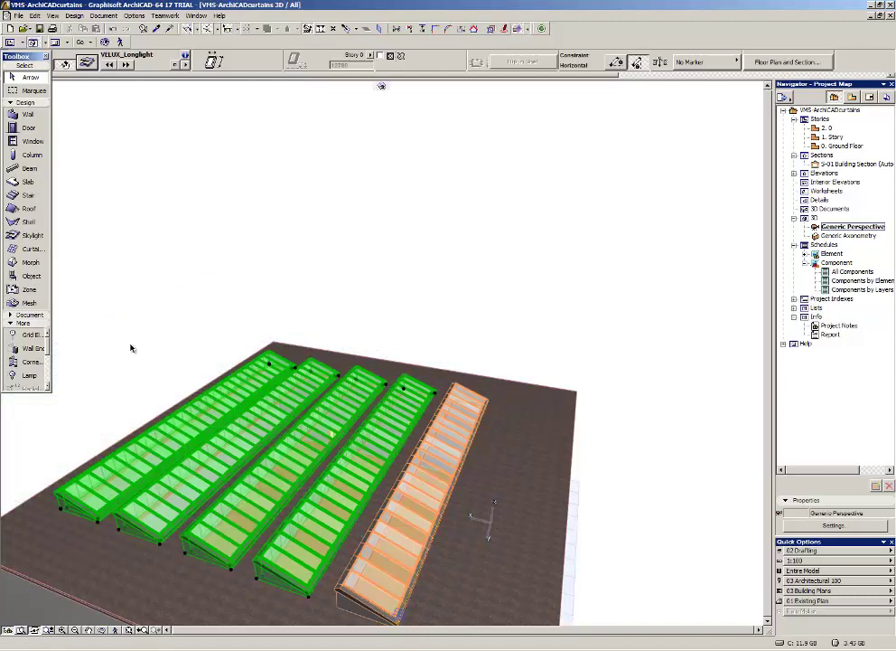
# - Examine the five longlight rows from above the roof and from inside the hall, and clear the selection
pyautogui.keyDown('shift'); pyautogui.moveTo(354, 323); pyautogui.dragTo(438, 339, button='middle'); pyautogui.keyUp('shift')
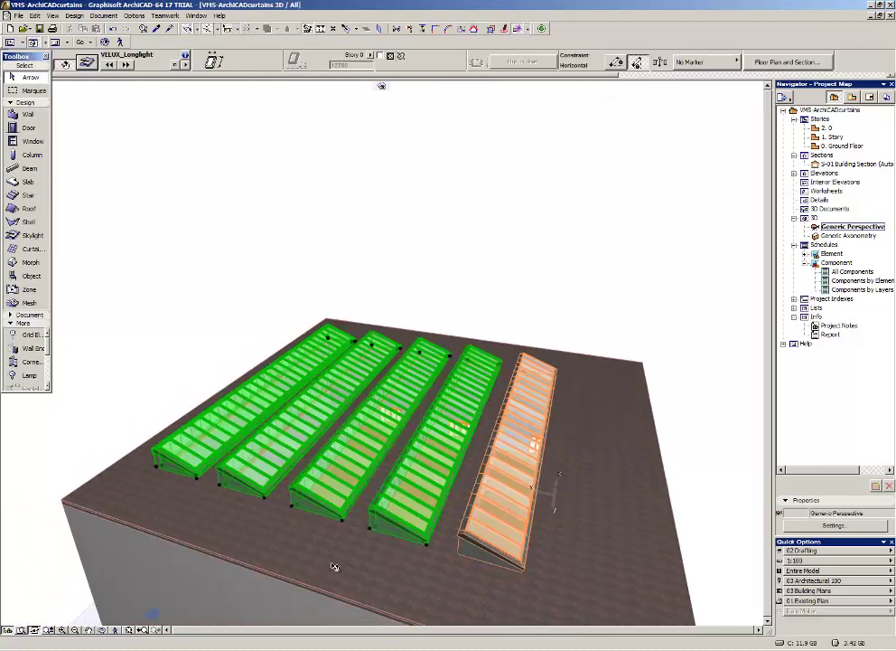
pyautogui.scroll(2, 333, 567)
pyautogui.scroll(3, 333, 567)
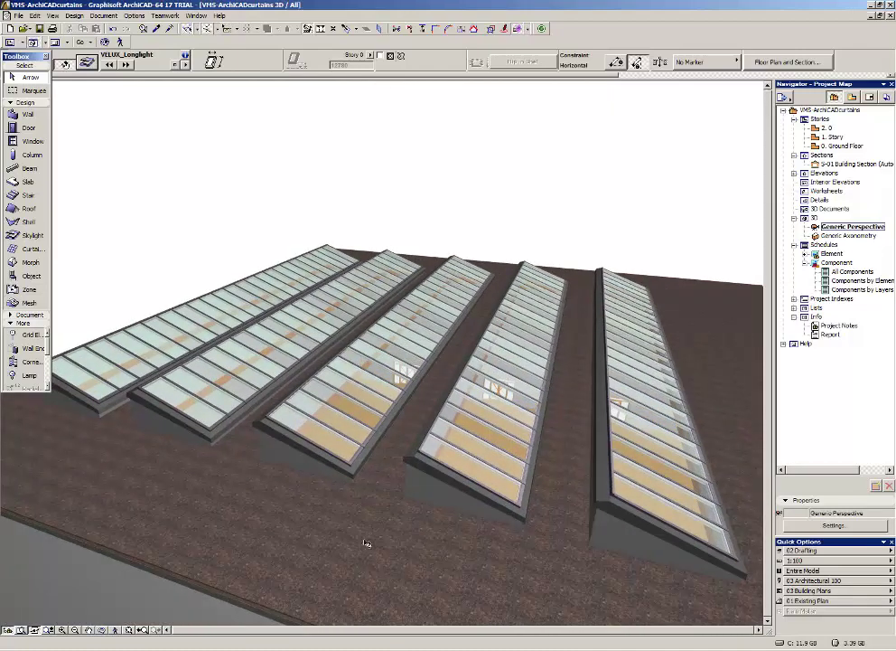
pyautogui.keyDown('shift'); pyautogui.moveTo(377, 513); pyautogui.dragTo(474, 278, button='middle'); pyautogui.keyUp('shift')
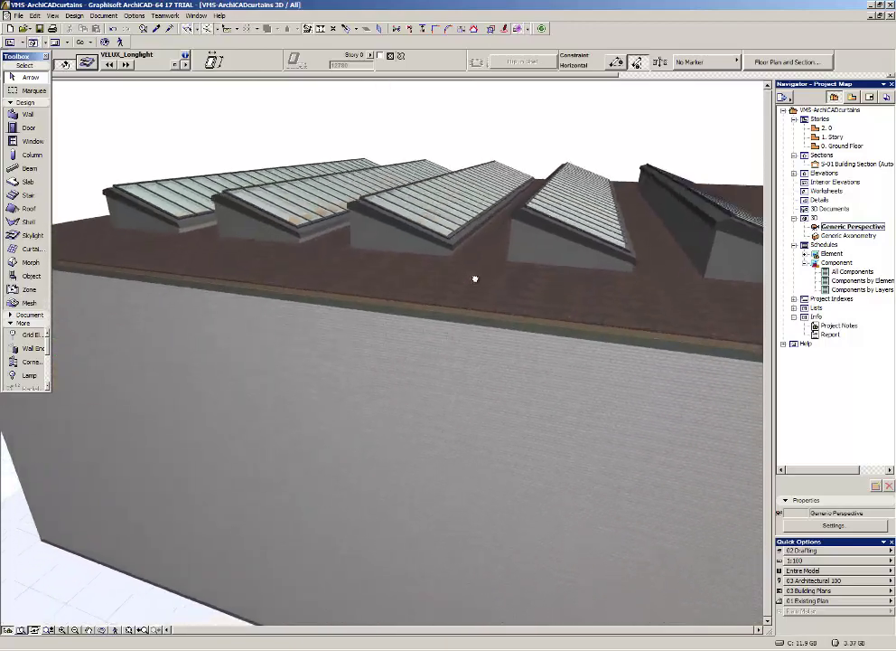
pyautogui.scroll(5, 503, 372)
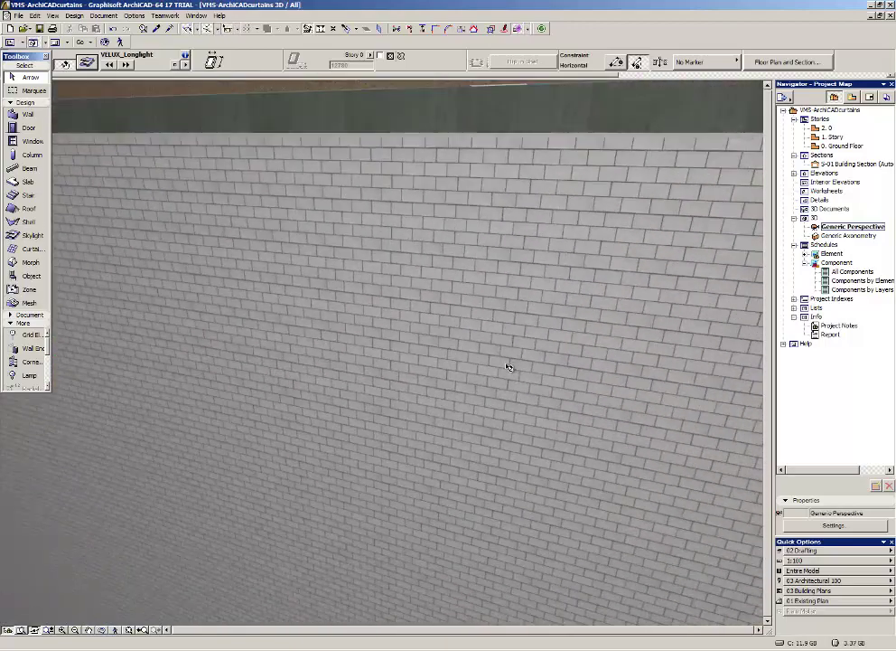
pyautogui.scroll(4, 508, 367)
pyautogui.scroll(-5, 505, 372)
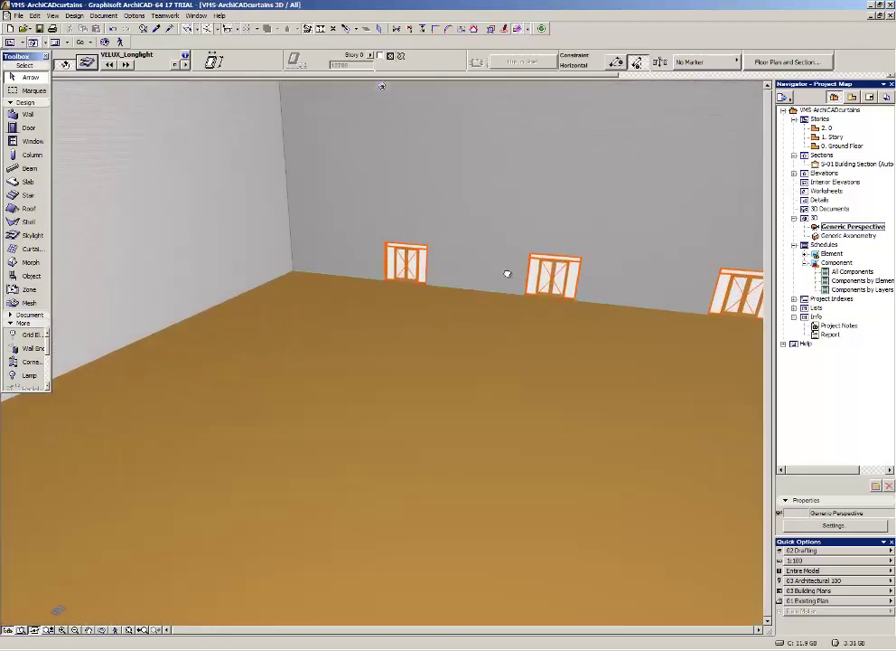
pyautogui.keyDown('shift'); pyautogui.moveTo(507, 274); pyautogui.dragTo(636, 142, button='middle'); pyautogui.keyUp('shift')
pyautogui.moveTo(56, 90); pyautogui.dragTo(511, 271)
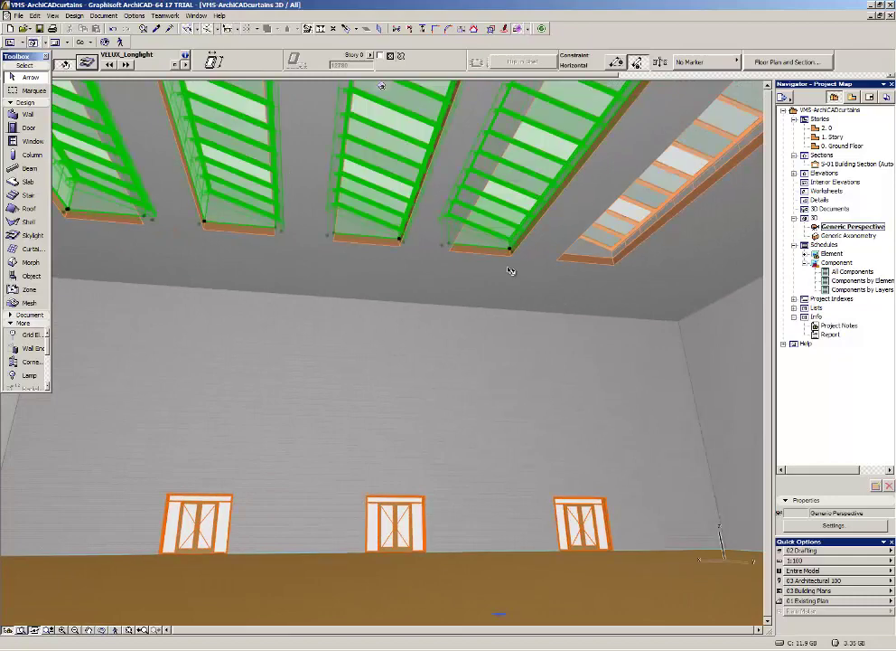
pyautogui.scroll(5, 511, 271)
pyautogui.keyDown('shift'); pyautogui.moveTo(510, 185); pyautogui.dragTo(450, 537, button='middle'); pyautogui.keyUp('shift')
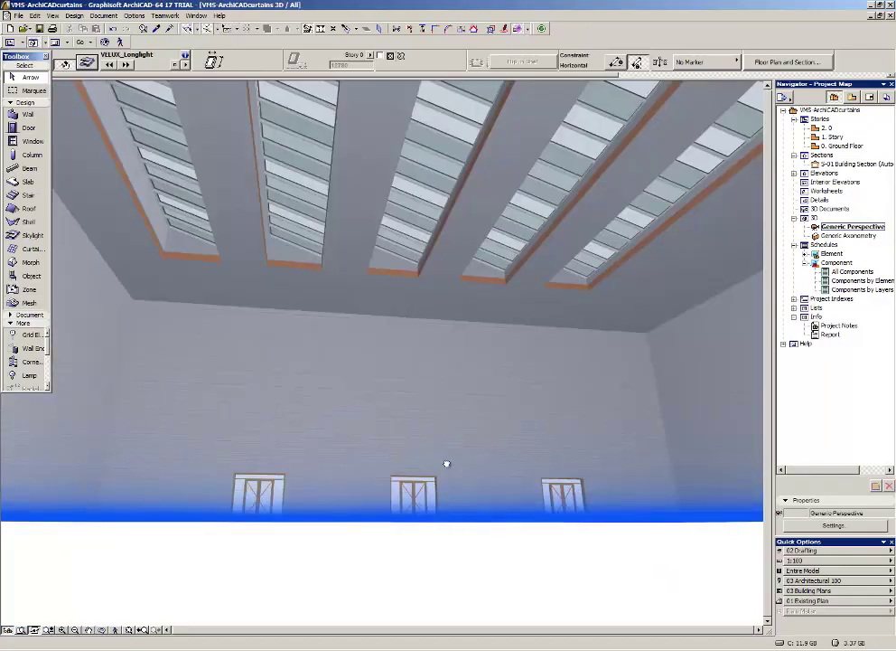
pyautogui.press('Escape')
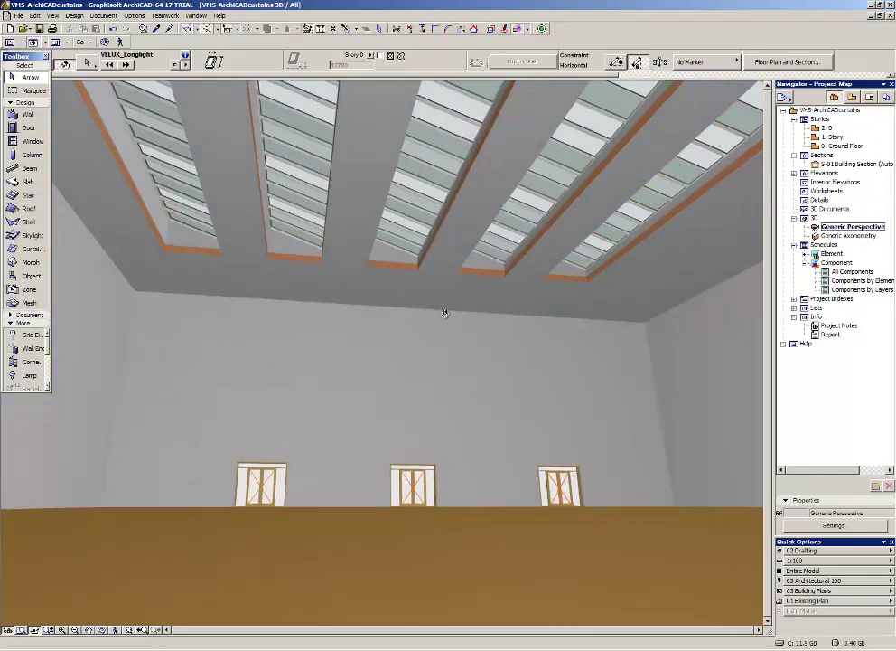
# - Select only the middle longlight, set its number of modules to 10, accept the settings and deselect it
pyautogui.click(416, 208)
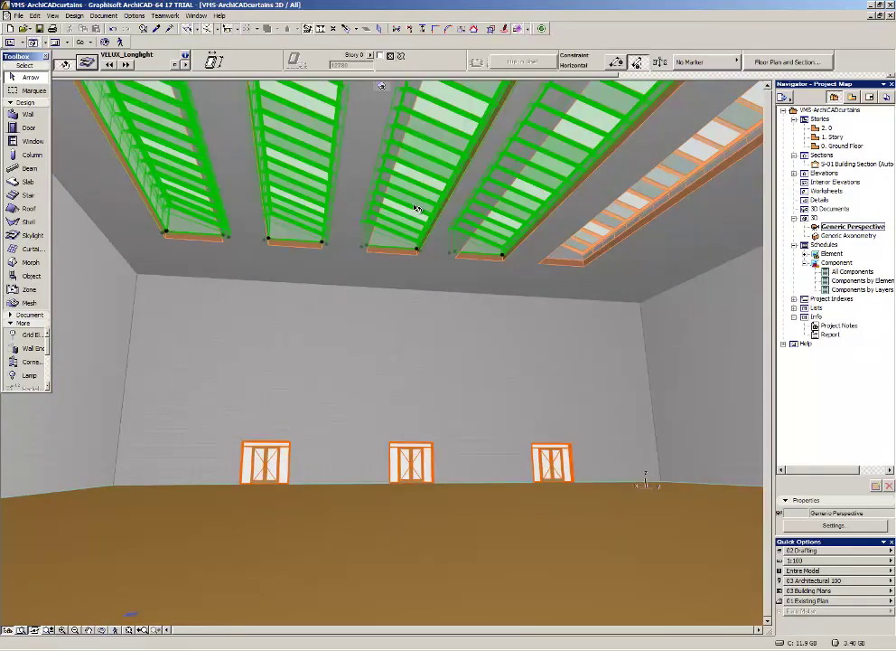
pyautogui.click(416, 207)
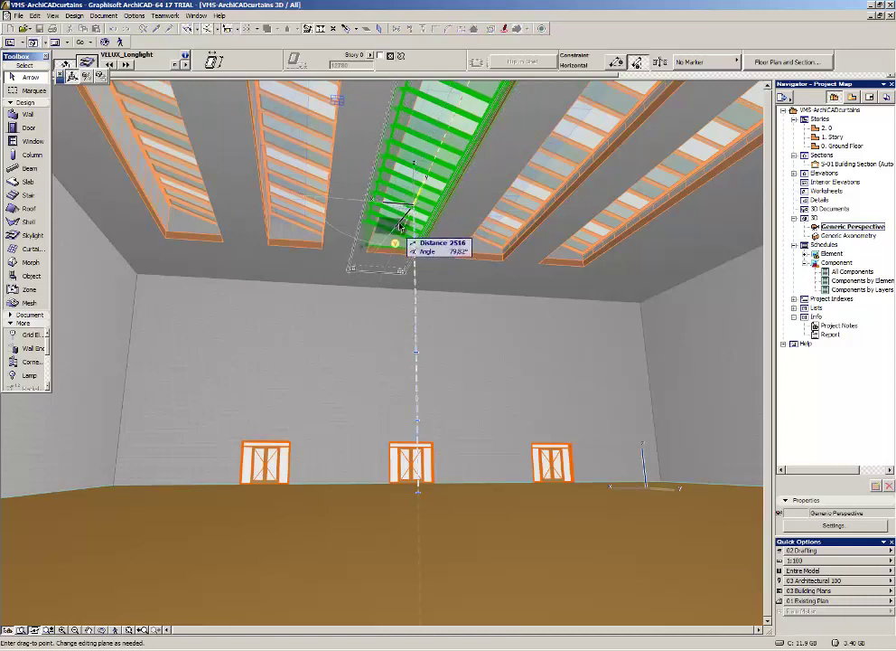
pyautogui.click(407, 220)
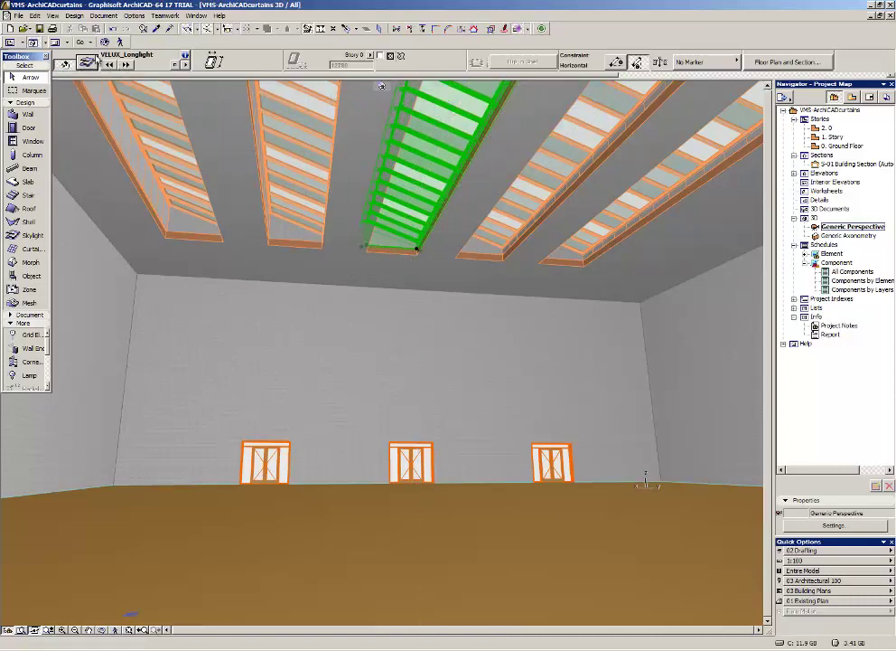
pyautogui.click(86, 62)
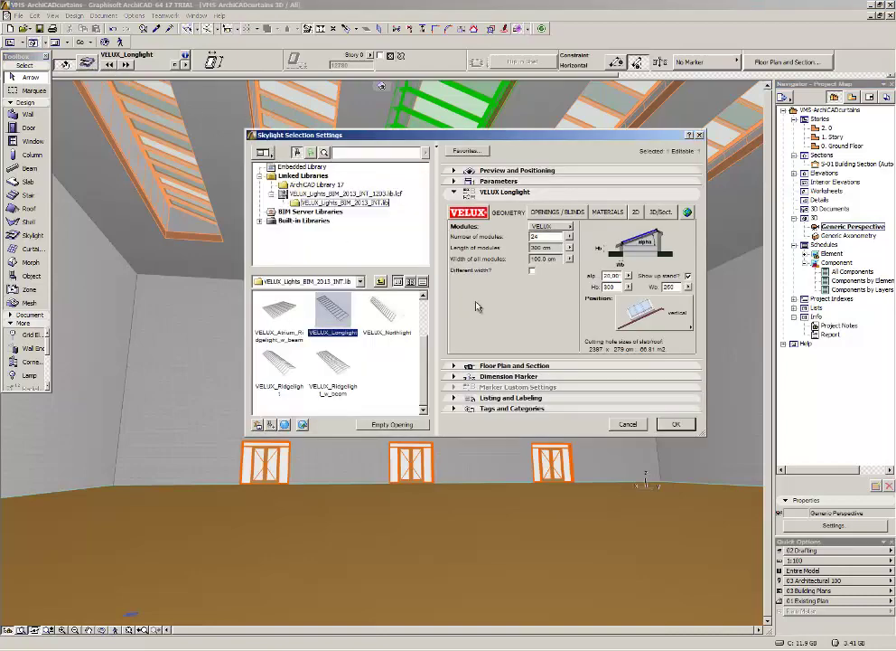
pyautogui.click(569, 236)
pyautogui.click(547, 237)
pyautogui.write('1')
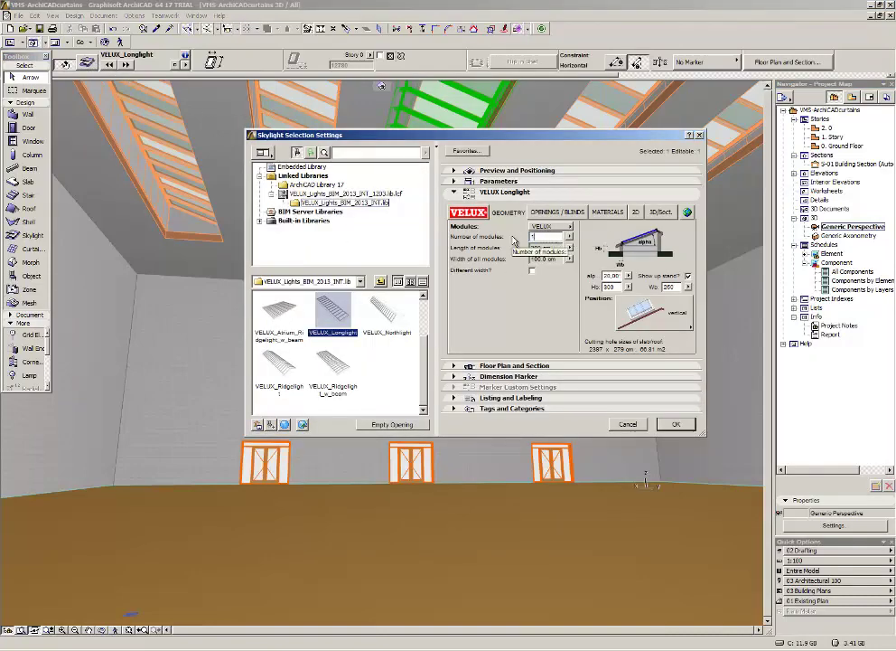
pyautogui.write('0')
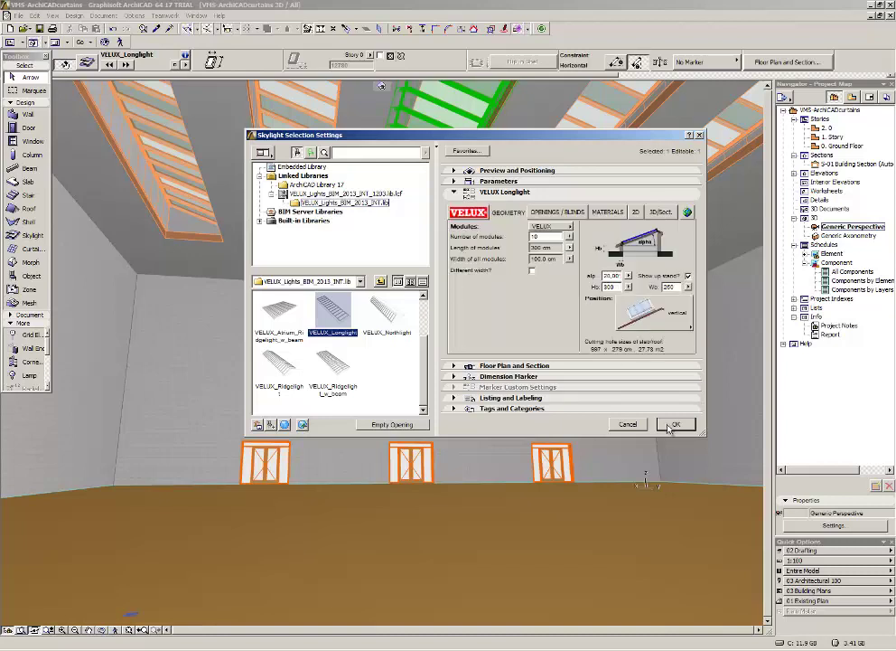
pyautogui.click(674, 425)
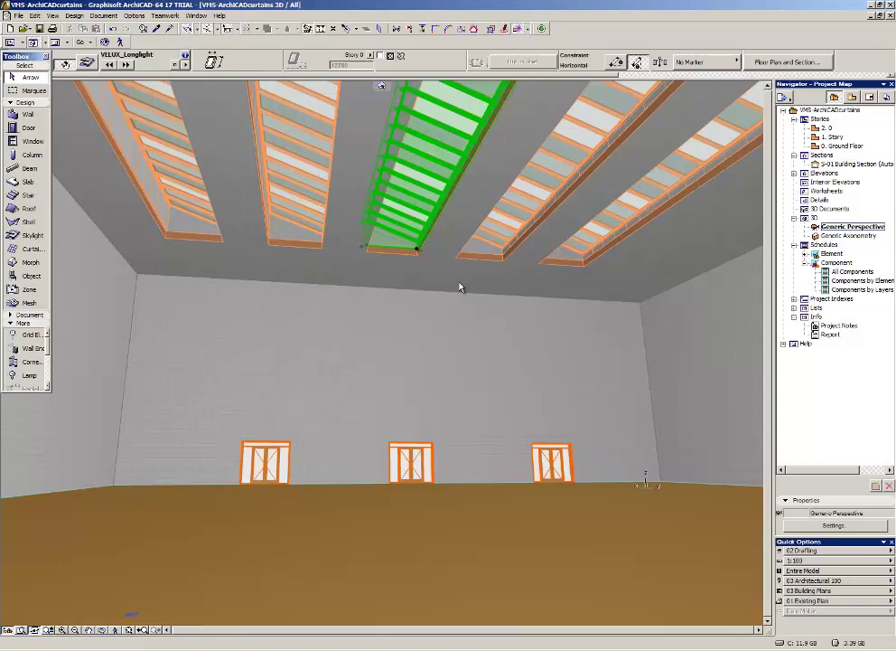
pyautogui.press('Delete')
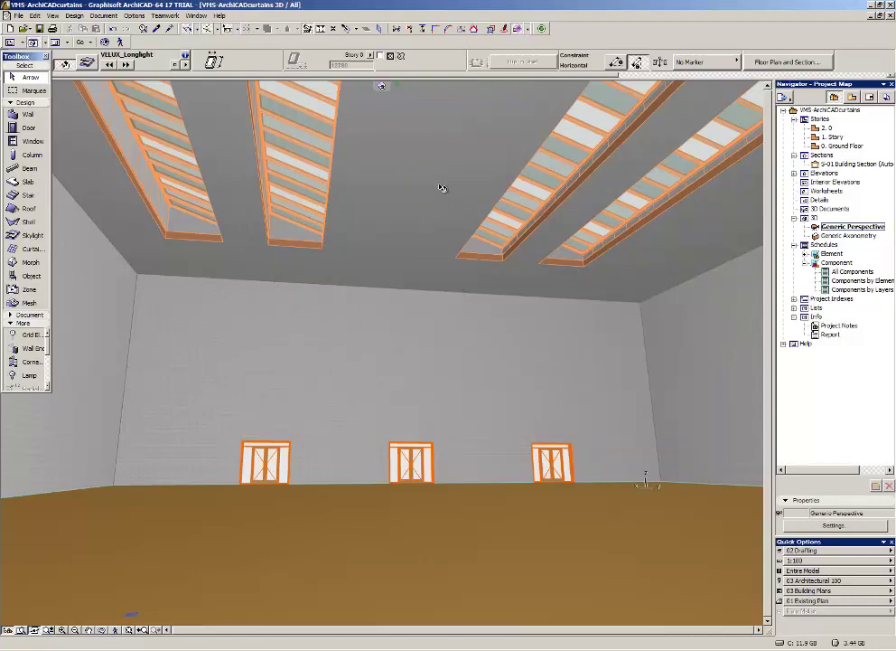
# - Examine the shortened middle longlight among the other rows from outside, above the roof
pyautogui.scroll(10, 447, 161)
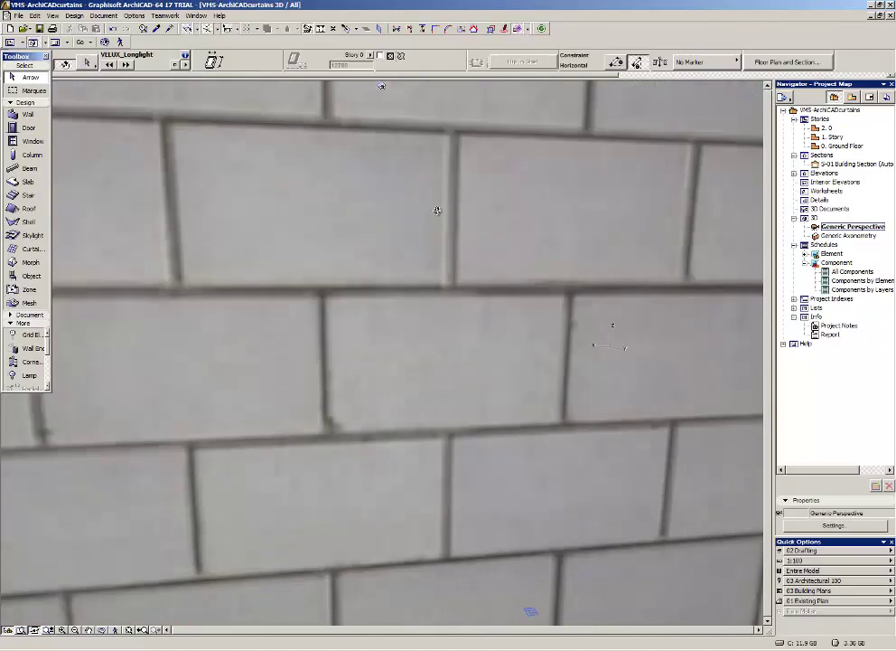
pyautogui.scroll(-5, 432, 239)
pyautogui.moveTo(427, 266); pyautogui.dragTo(376, 464, button='middle')
pyautogui.scroll(-4, 378, 466)
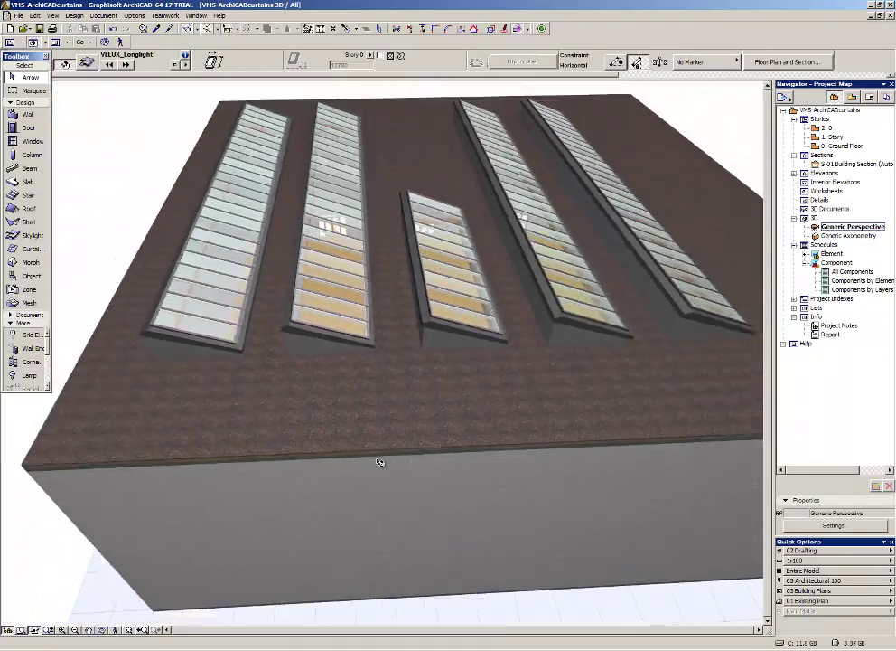
pyautogui.hotkey('ctrl', 'a')
pyautogui.keyDown('shift'); pyautogui.moveTo(553, 283); pyautogui.dragTo(338, 232, button='middle'); pyautogui.keyUp('shift')
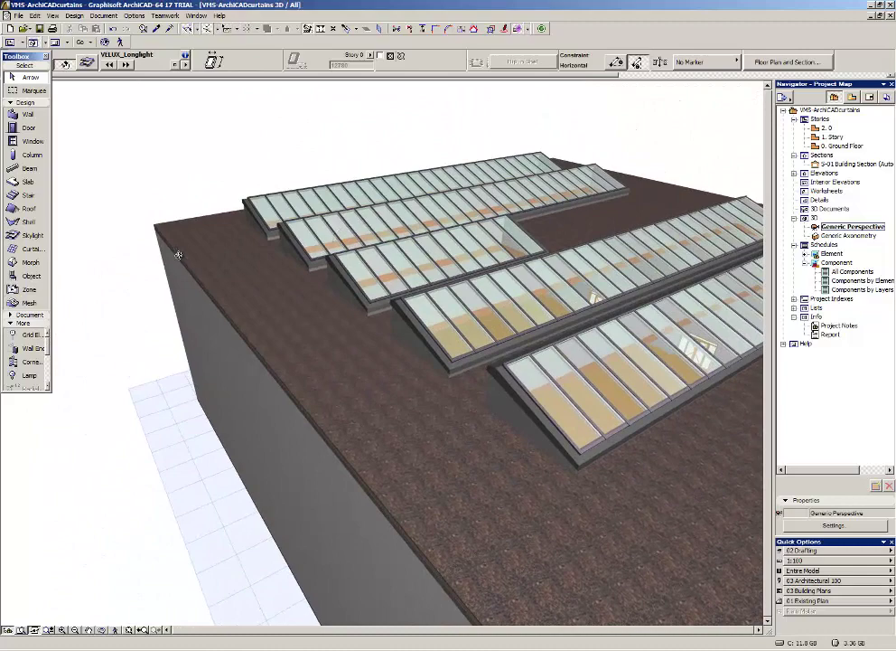
pyautogui.keyDown('shift'); pyautogui.moveTo(140, 198); pyautogui.dragTo(612, 221, button='middle'); pyautogui.keyUp('shift')
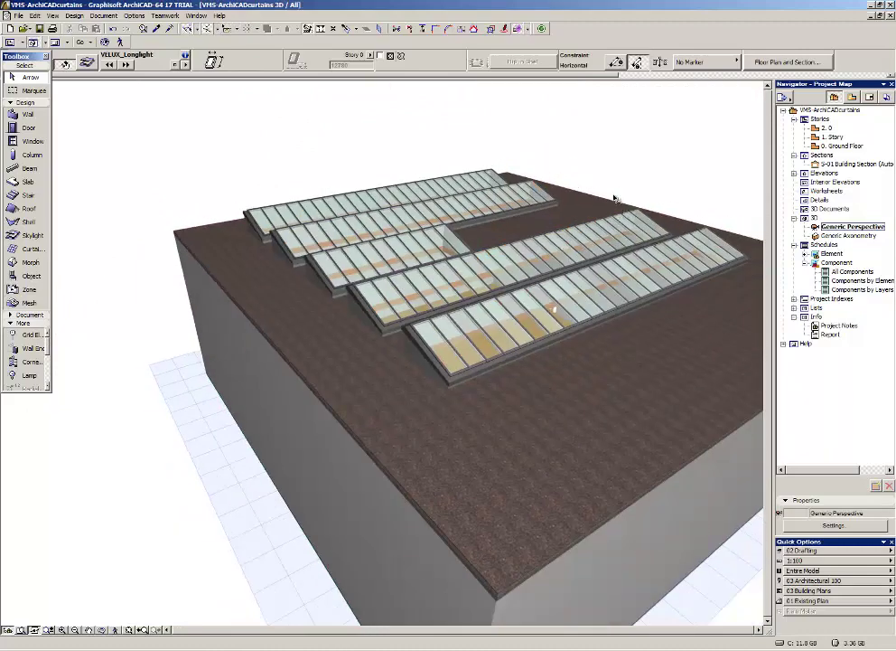
pyautogui.scroll(3, 613, 197)
# - Select the shortened longlight and set its alpha angle to 5°, module length to 120 cm and module width to 67.5 cm
pyautogui.hotkey('ctrl', 'a')
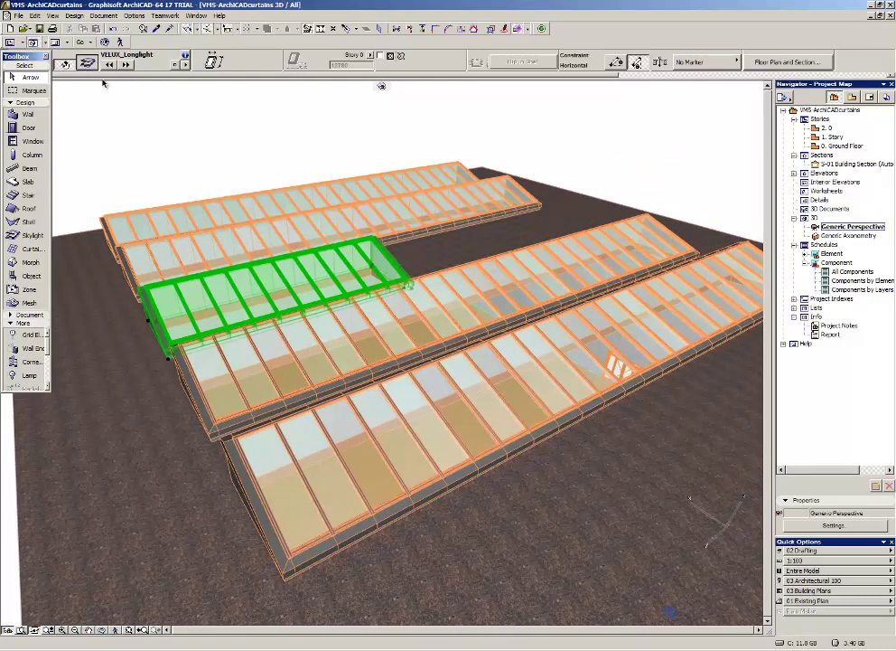
pyautogui.hotkey('ctrl', 't')
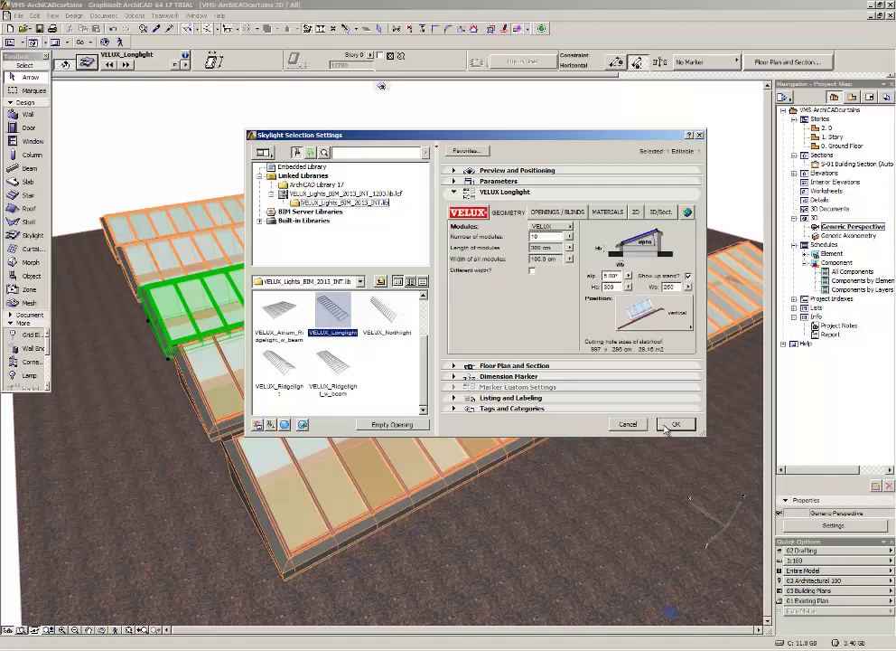
pyautogui.click(571, 248)
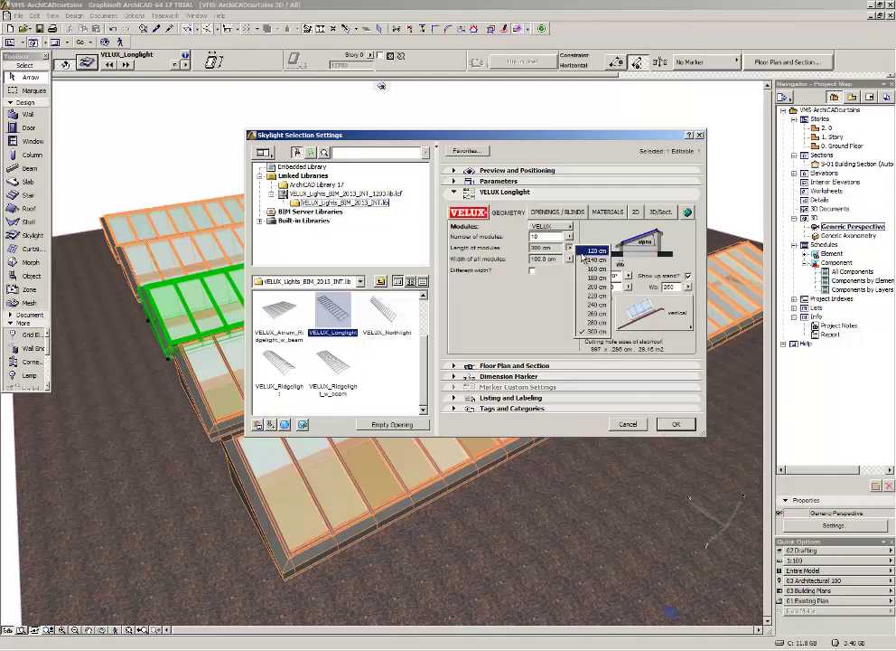
pyautogui.click(587, 270)
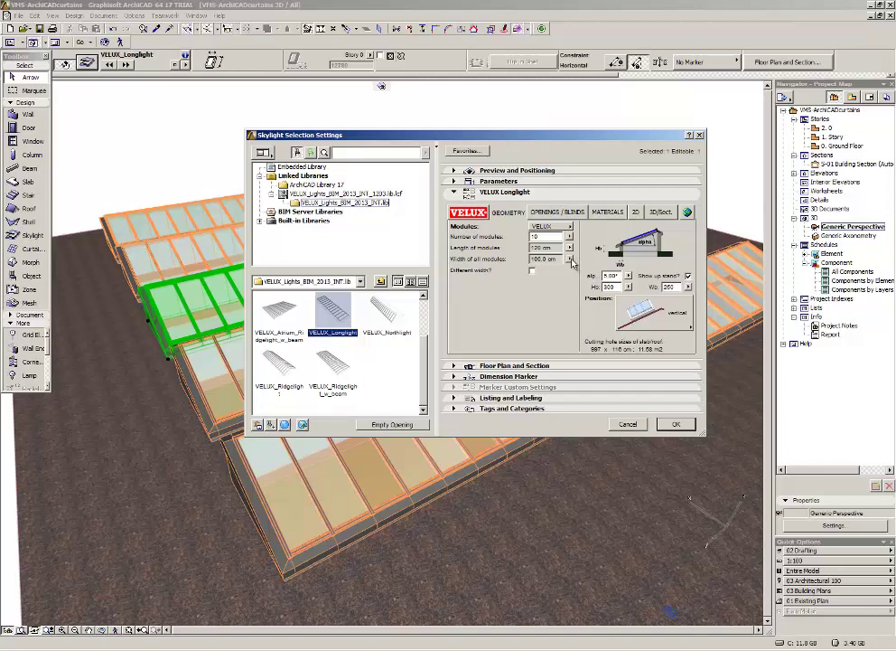
pyautogui.click(571, 259)
pyautogui.click(590, 268)
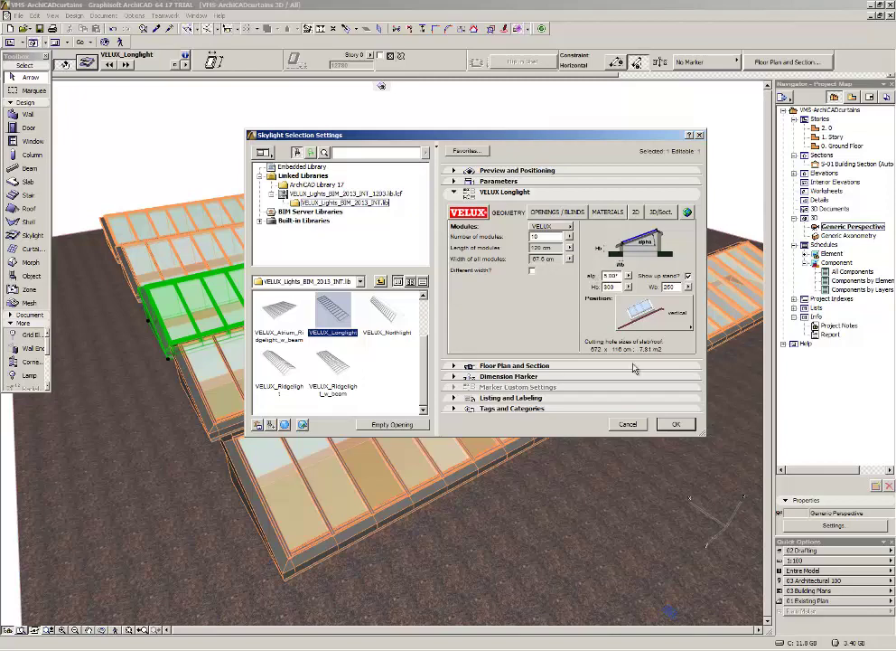
pyautogui.click(673, 425)
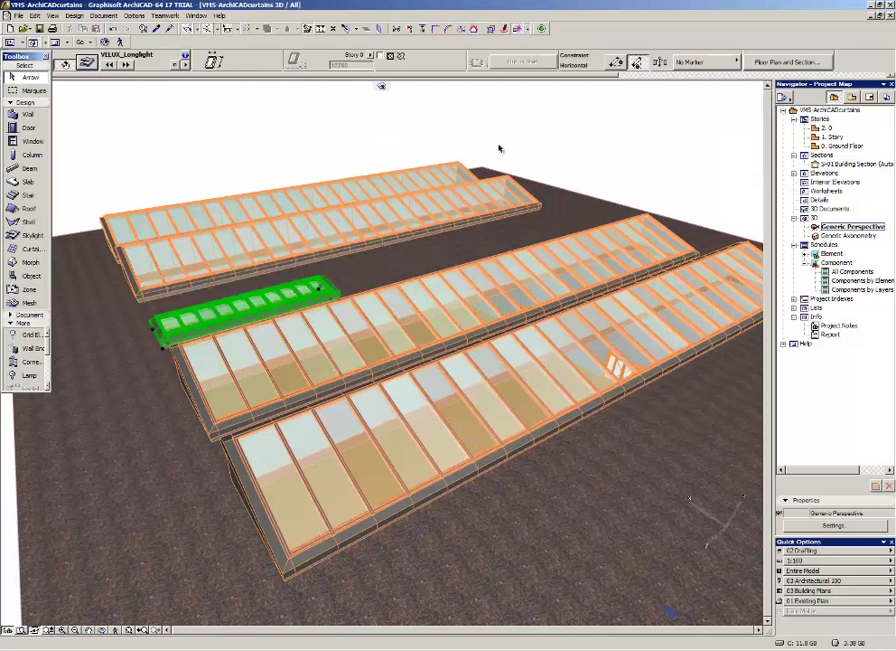
# - Select a full-length longlight next to the short middle one and mirror it in place about its lengthwise centre line
pyautogui.moveTo(499, 148); pyautogui.dragTo(529, 264)
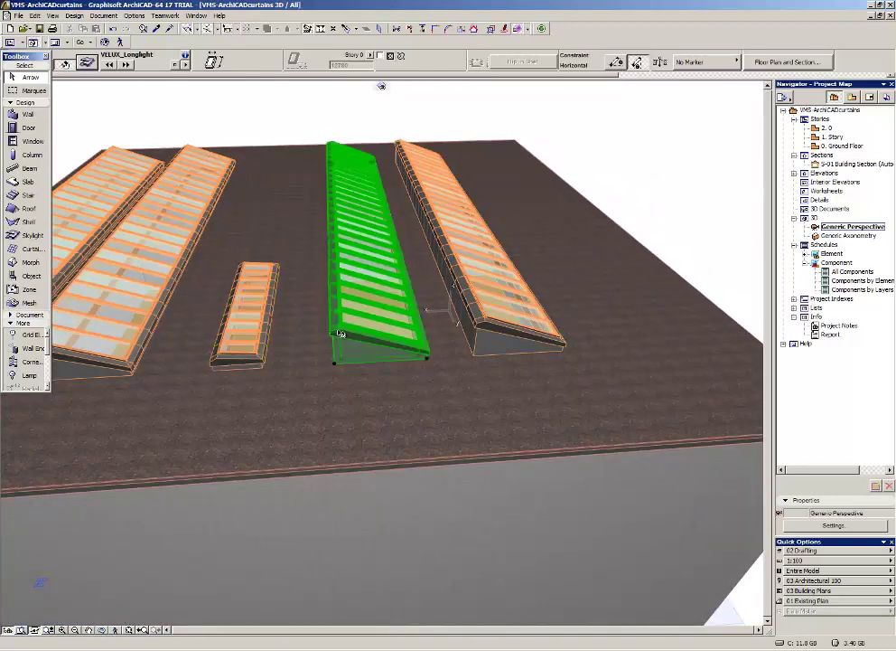
pyautogui.rightClick(341, 151)
pyautogui.moveTo(374, 224)
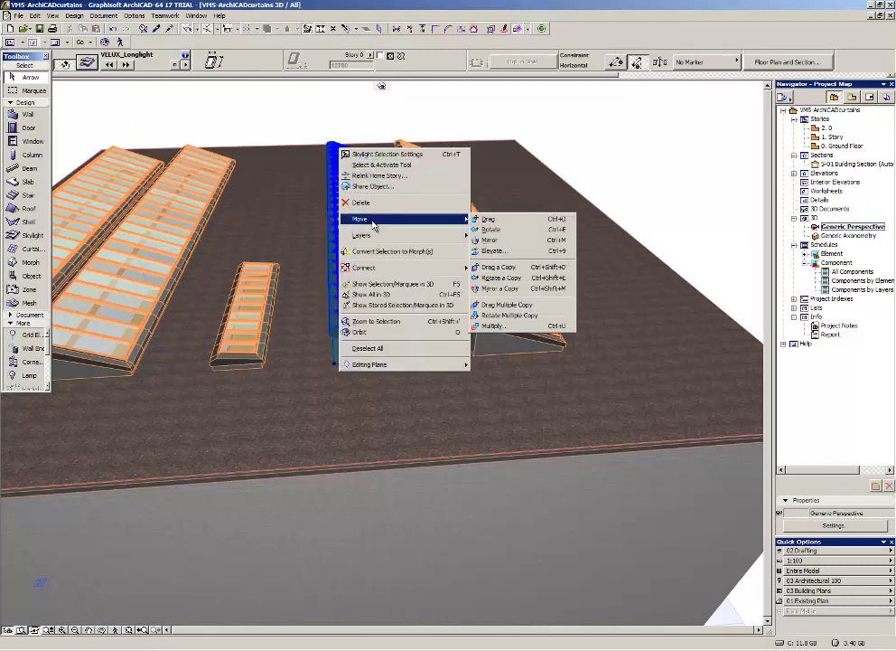
pyautogui.click(504, 242)
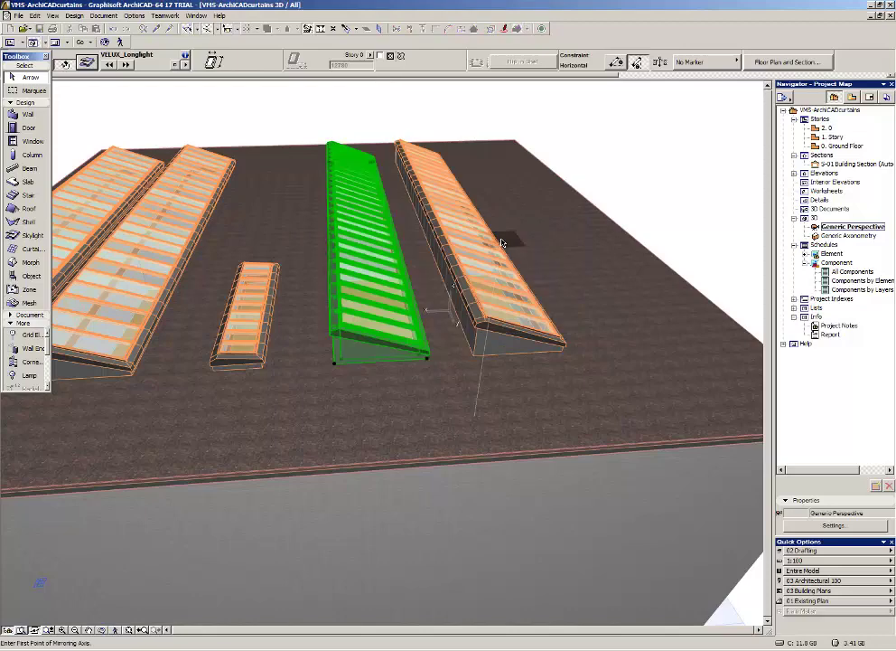
pyautogui.click(383, 365)
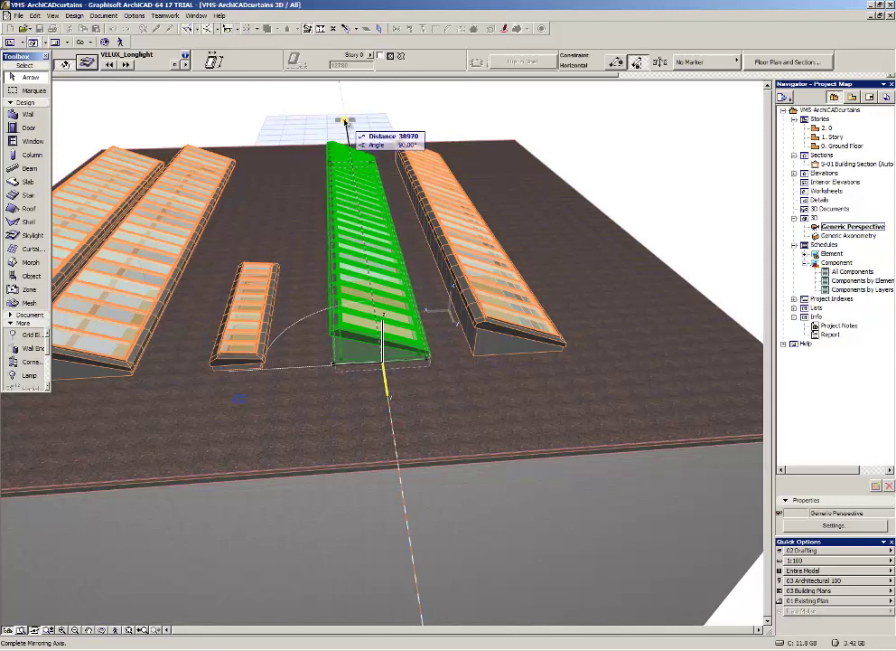
pyautogui.click(344, 120)
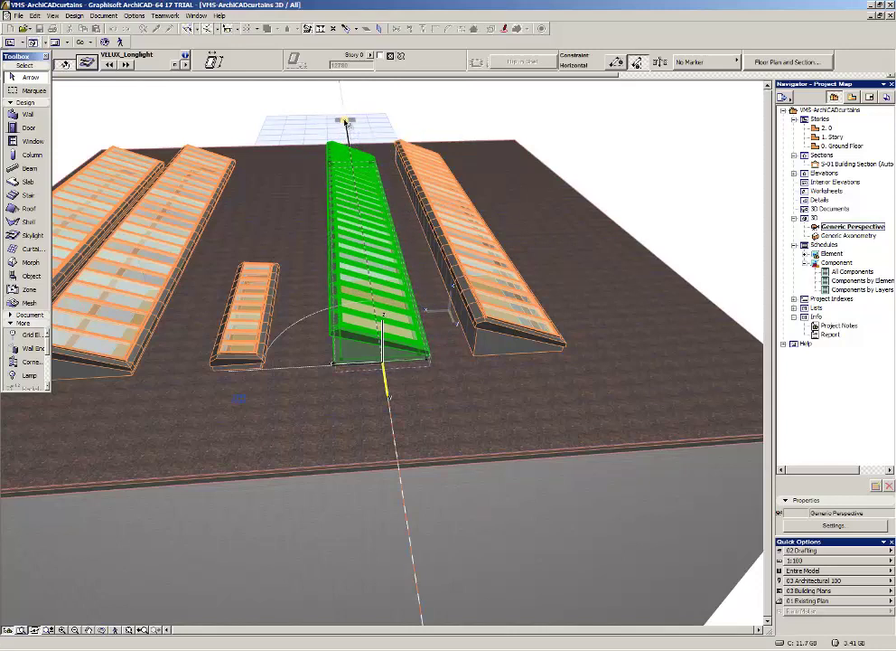
pyautogui.click(344, 121)
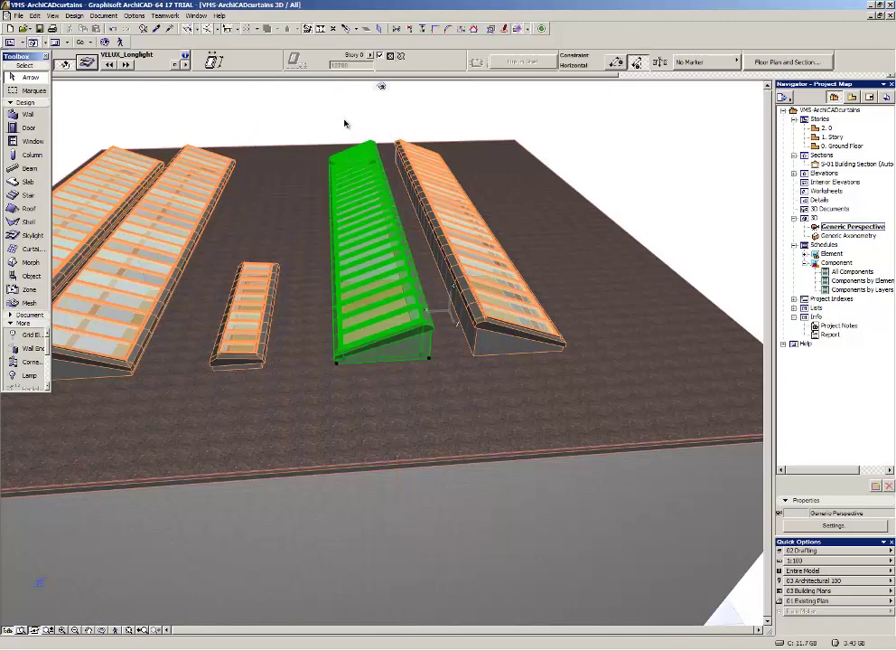
# - Mirror the full-length longlight on the other side of the short one about its own lengthwise axis
pyautogui.click(110, 365)
pyautogui.rightClick(110, 365)
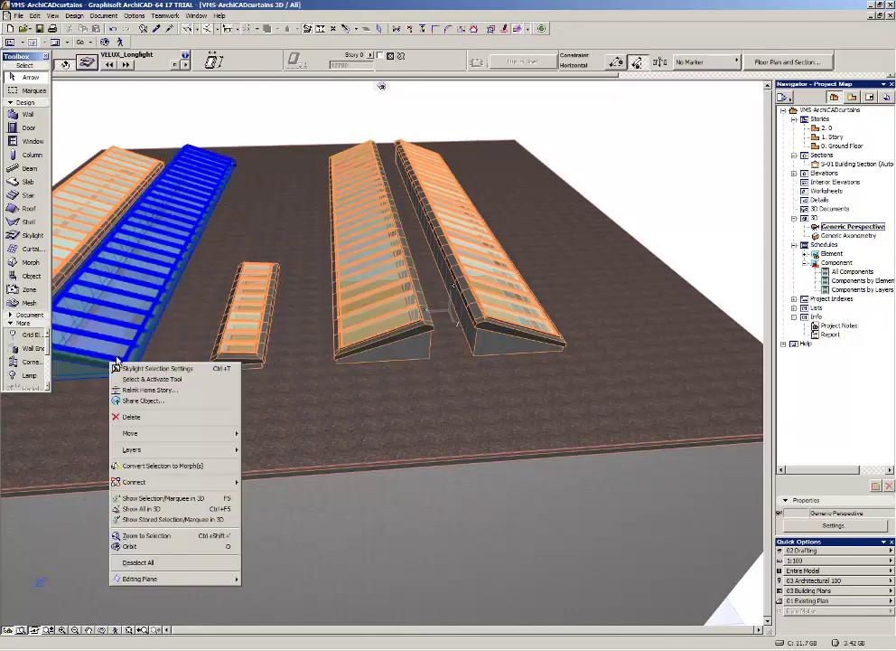
pyautogui.moveTo(139, 436)
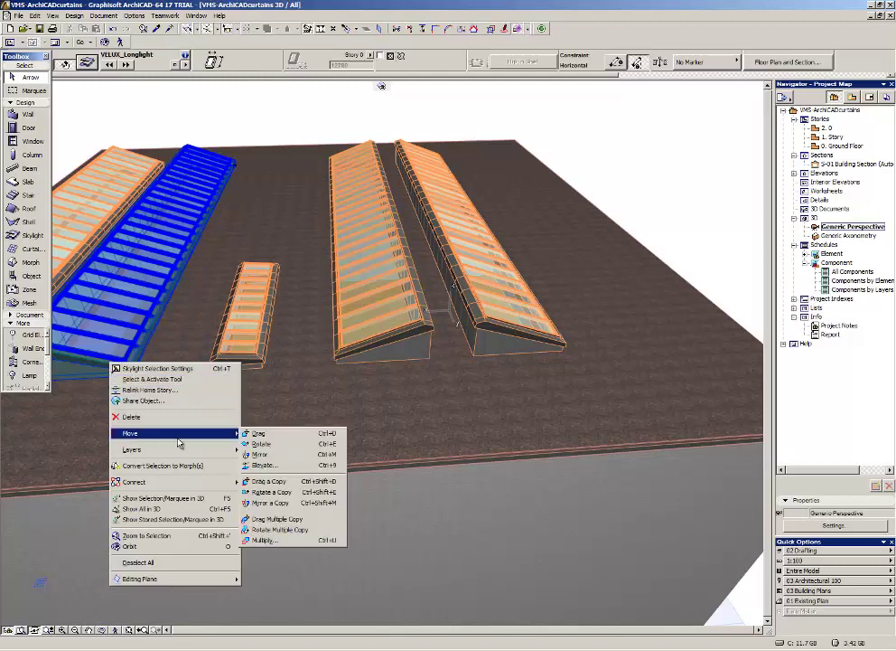
pyautogui.click(271, 460)
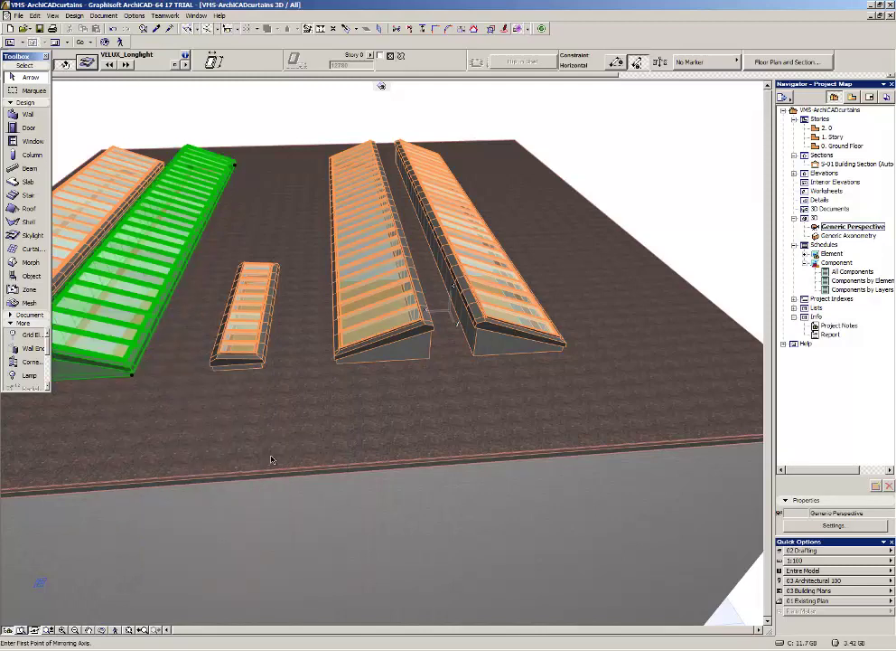
pyautogui.click(72, 383)
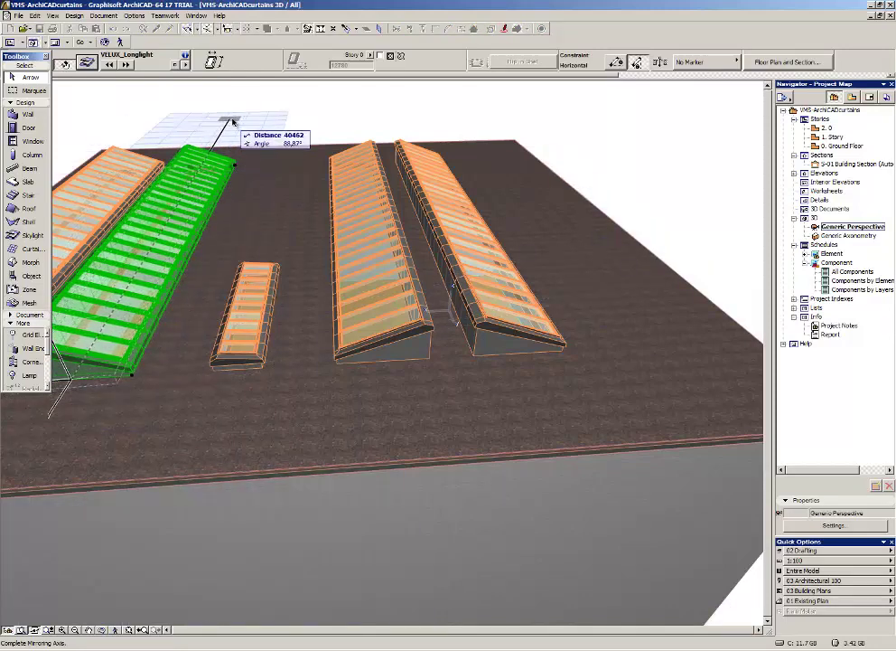
pyautogui.click(242, 119)
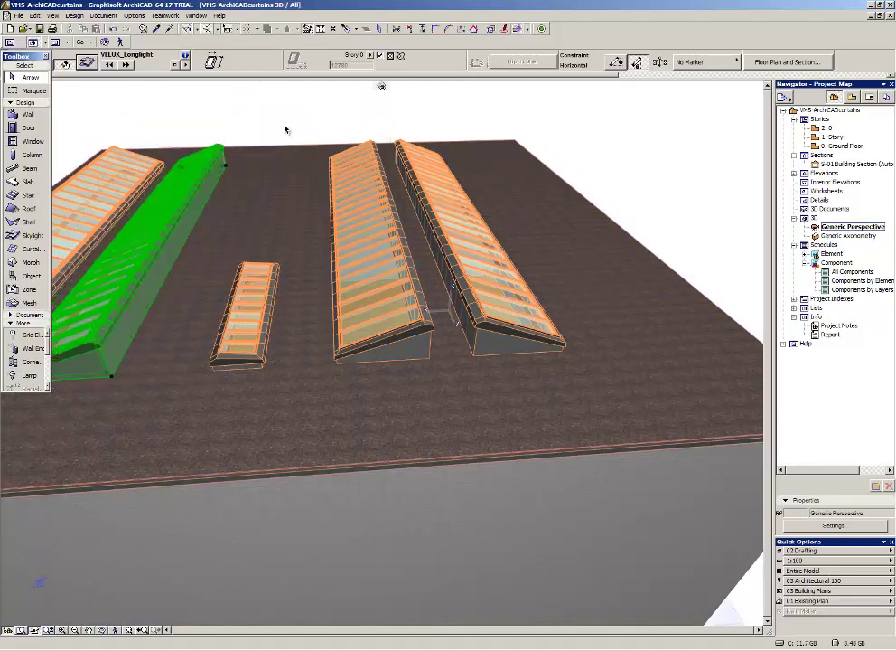
# - Examine the mirrored longlights from above the roof and from inside the hall, looking up at the ceiling openings
pyautogui.keyDown('shift'); pyautogui.moveTo(284, 127); pyautogui.dragTo(364, 111, button='middle'); pyautogui.keyUp('shift')
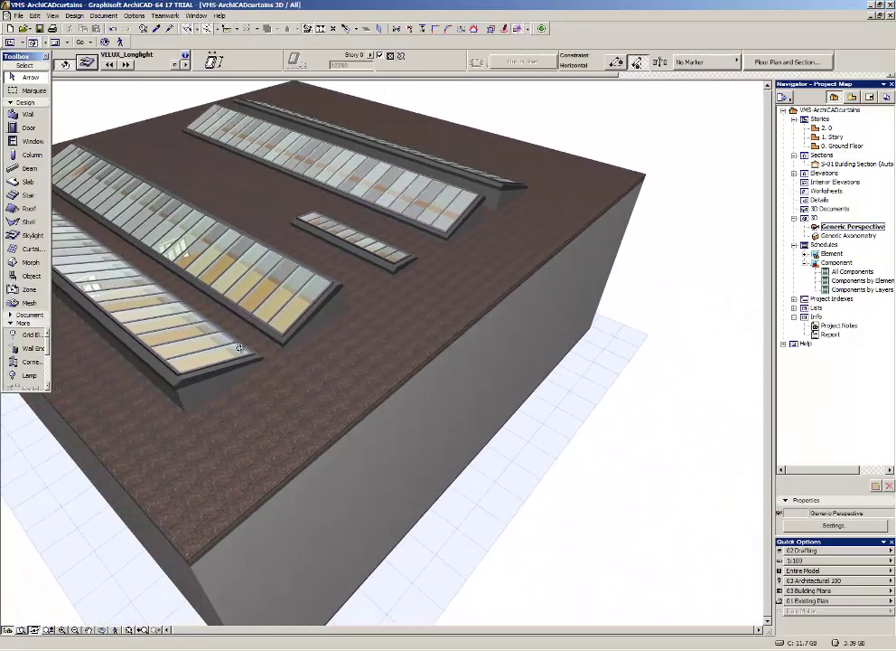
pyautogui.scroll(8, 239, 347)
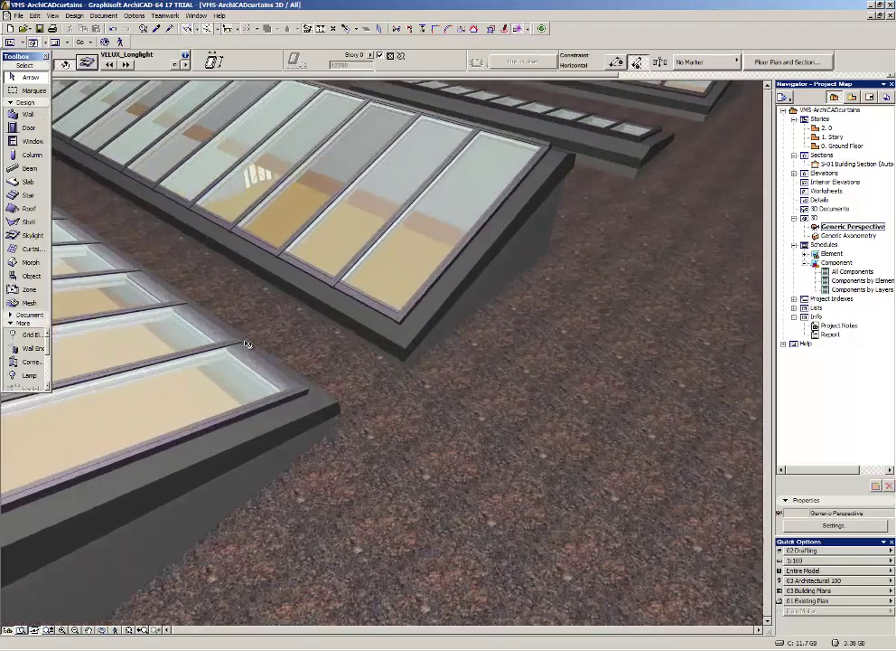
pyautogui.scroll(5, 247, 345)
pyautogui.scroll(3, 234, 317)
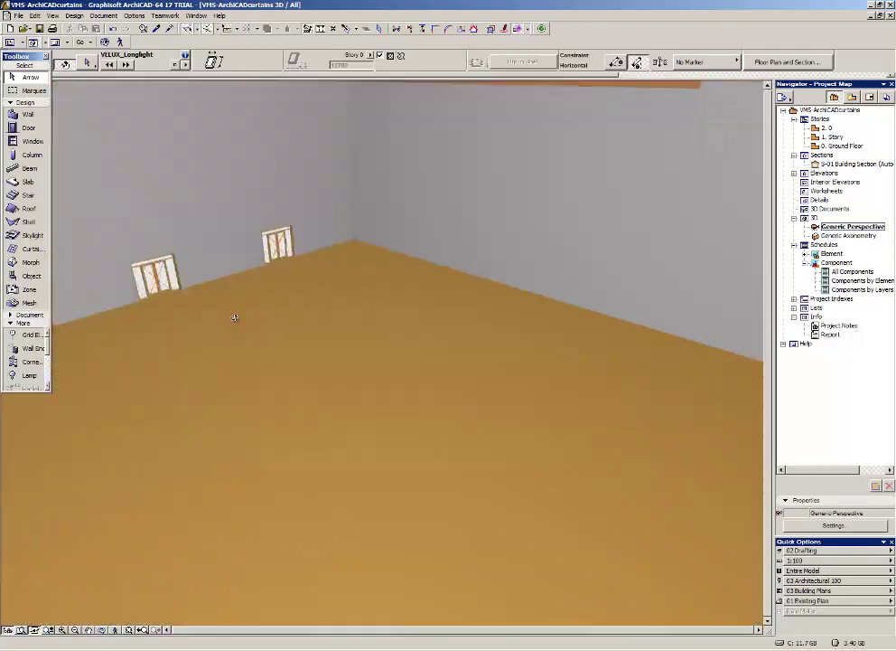
pyautogui.keyDown('shift'); pyautogui.moveTo(234, 317); pyautogui.dragTo(136, 170, button='middle'); pyautogui.keyUp('shift')
pyautogui.keyDown('shift'); pyautogui.moveTo(328, 190); pyautogui.dragTo(512, 336, button='middle'); pyautogui.keyUp('shift')
pyautogui.keyDown('shift'); pyautogui.moveTo(380, 342); pyautogui.dragTo(474, 333, button='middle'); pyautogui.keyUp('shift')
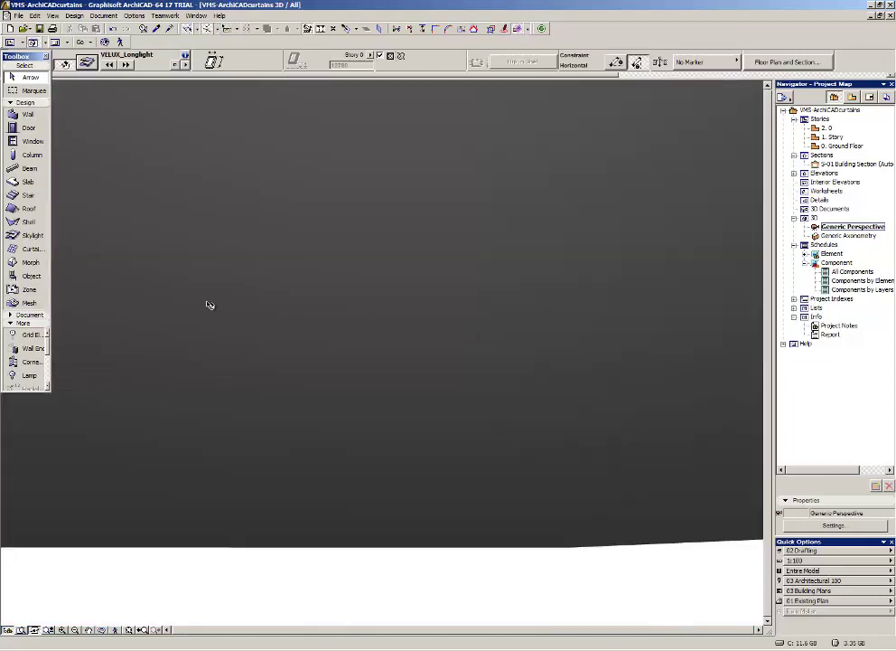
pyautogui.keyDown('shift'); pyautogui.moveTo(209, 304); pyautogui.dragTo(288, 278, button='middle'); pyautogui.keyUp('shift')
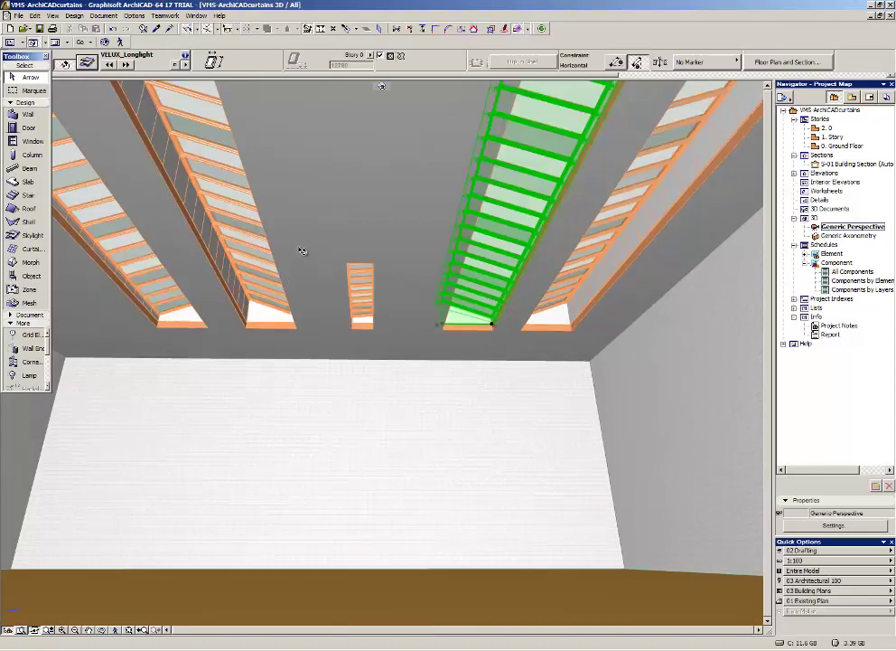
pyautogui.keyDown('shift'); pyautogui.moveTo(303, 250); pyautogui.dragTo(294, 280, button='middle'); pyautogui.keyUp('shift')
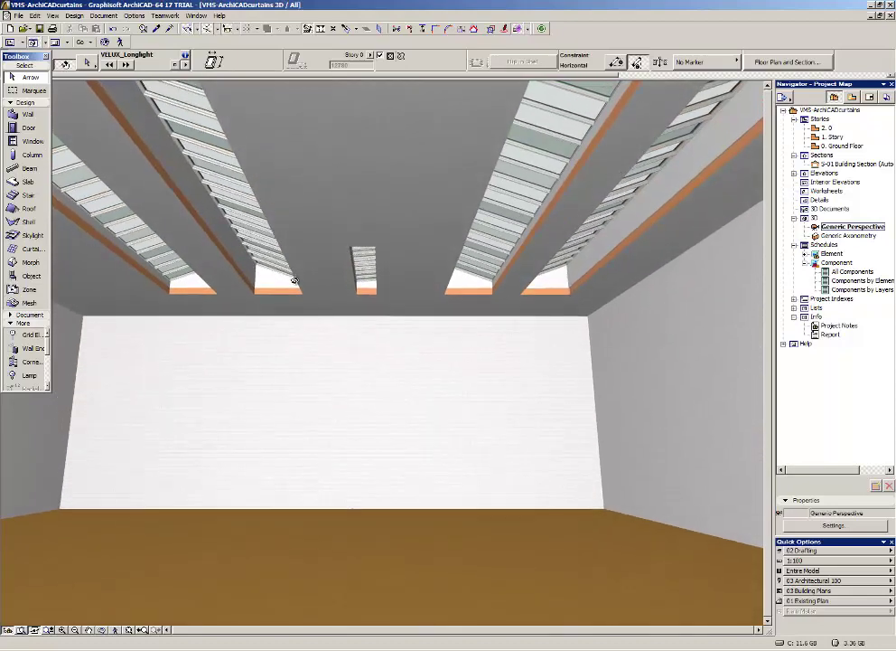